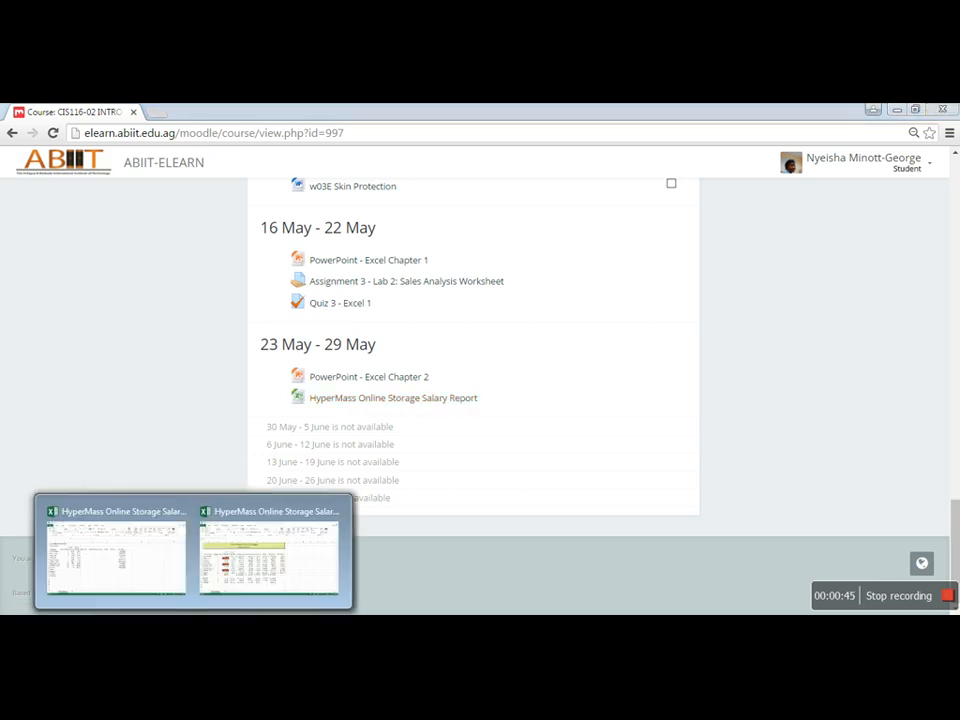
# Step: Switch to the unformatted salary report workbook in Excel and review the empty pay and tax columns and the Total, Highest, Lowest and Average rows
pyautogui.click(118, 549)
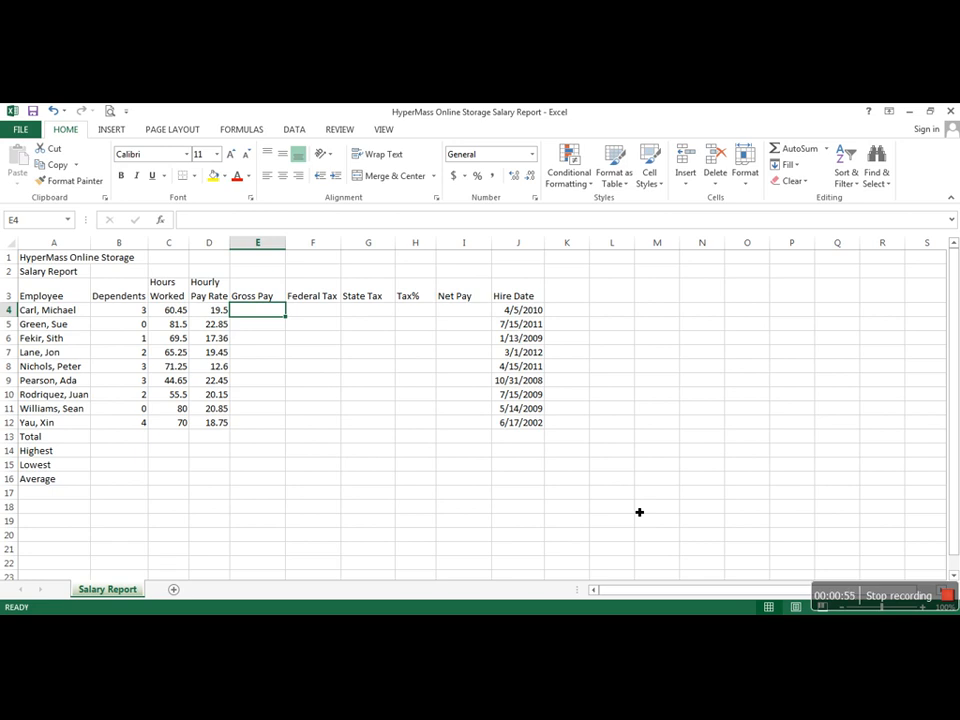
pyautogui.click(319, 315)
pyautogui.click(367, 313)
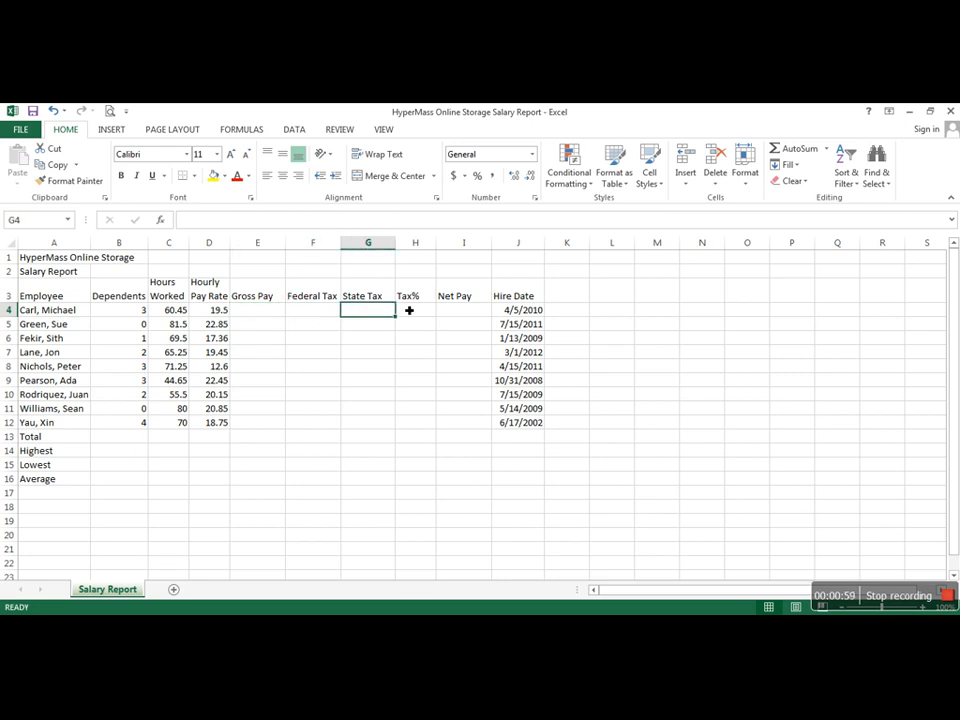
pyautogui.click(414, 311)
pyautogui.click(463, 314)
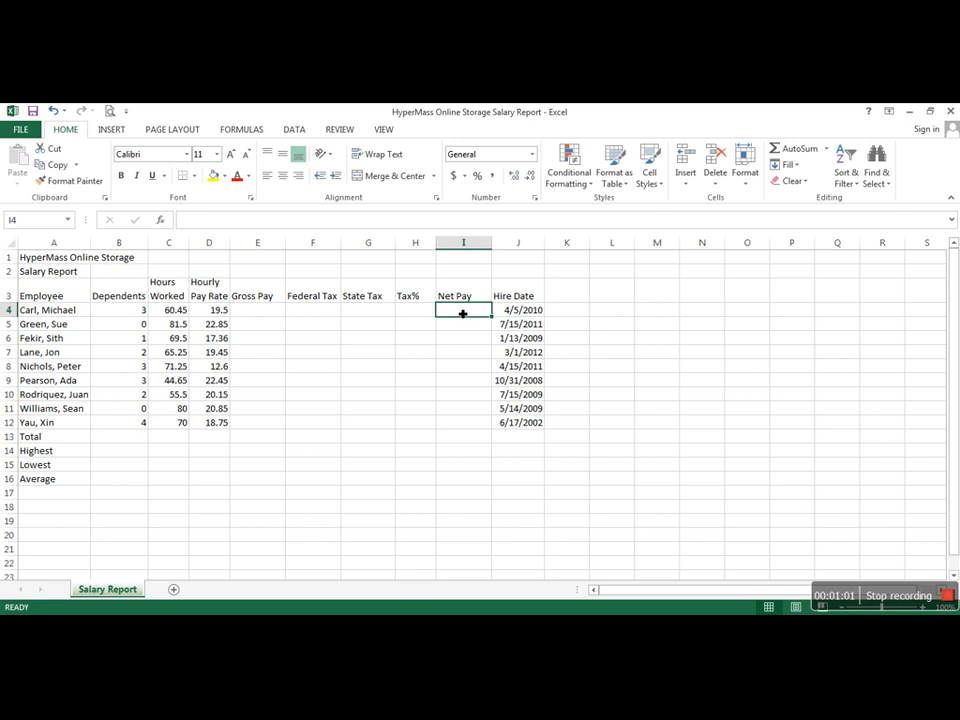
pyautogui.click(174, 439)
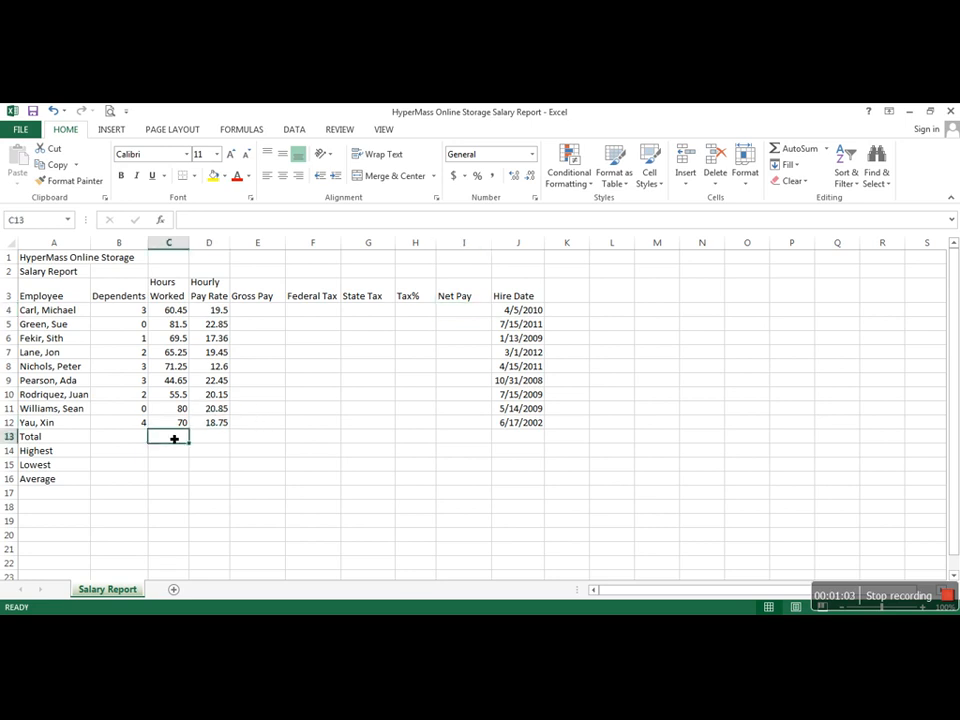
pyautogui.click(134, 455)
pyautogui.click(131, 468)
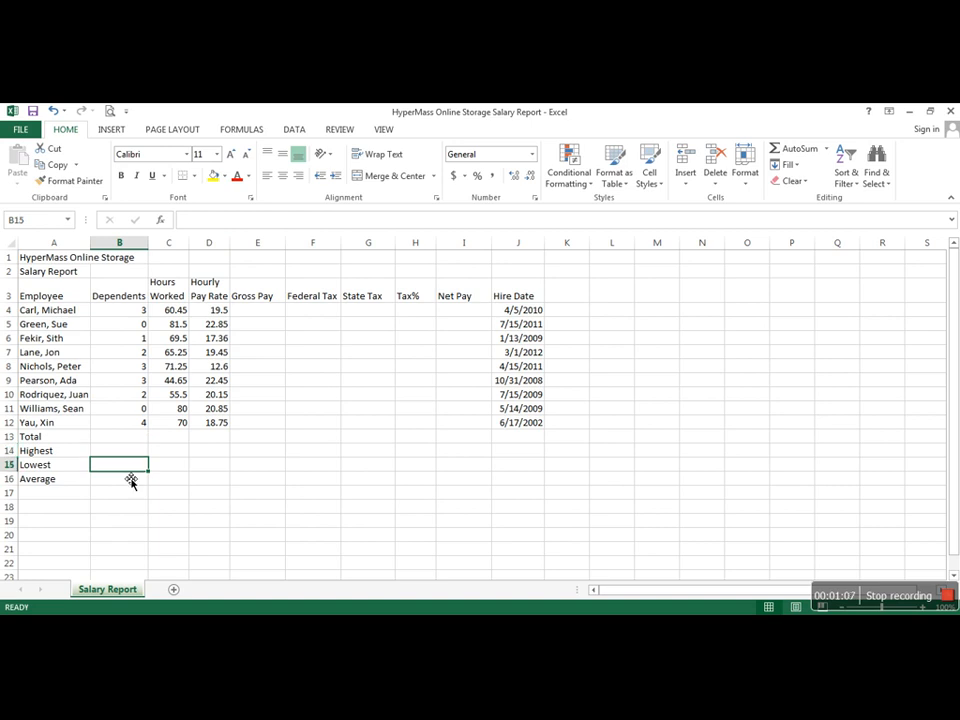
pyautogui.click(128, 480)
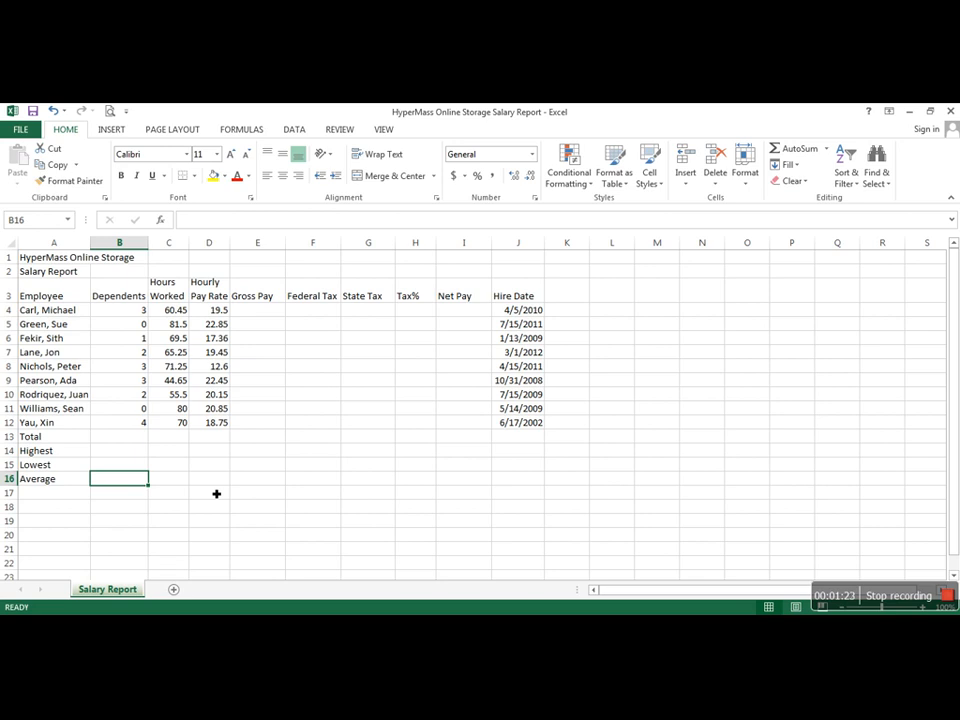
# Step: Calculate the first employee's Gross Pay in E4 as hours worked times hourly rate with =C4*D4
pyautogui.click(254, 312)
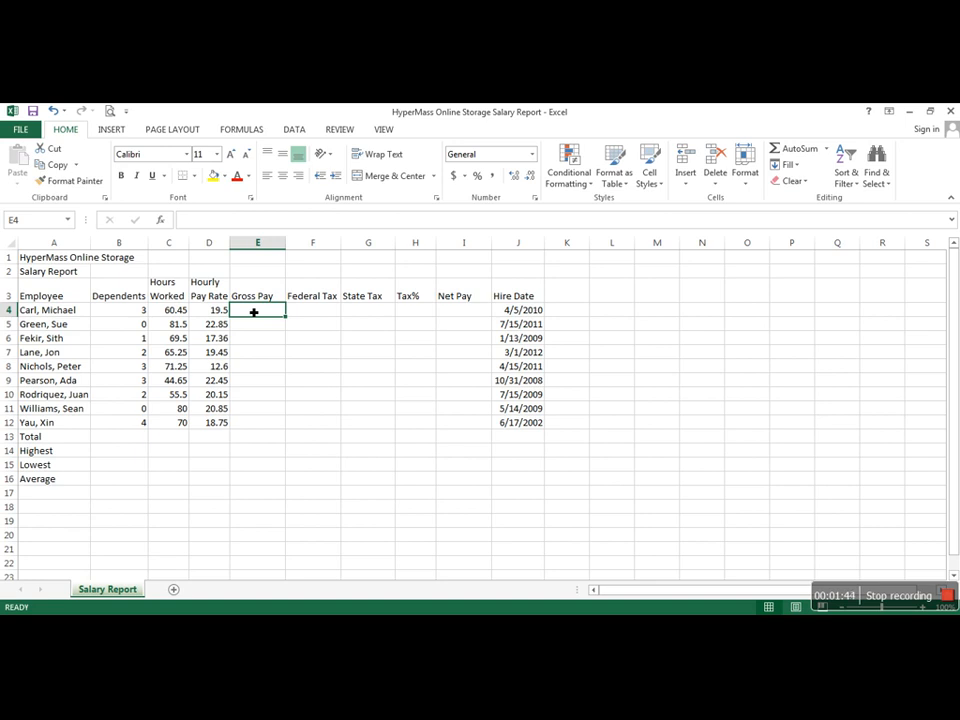
pyautogui.write('=')
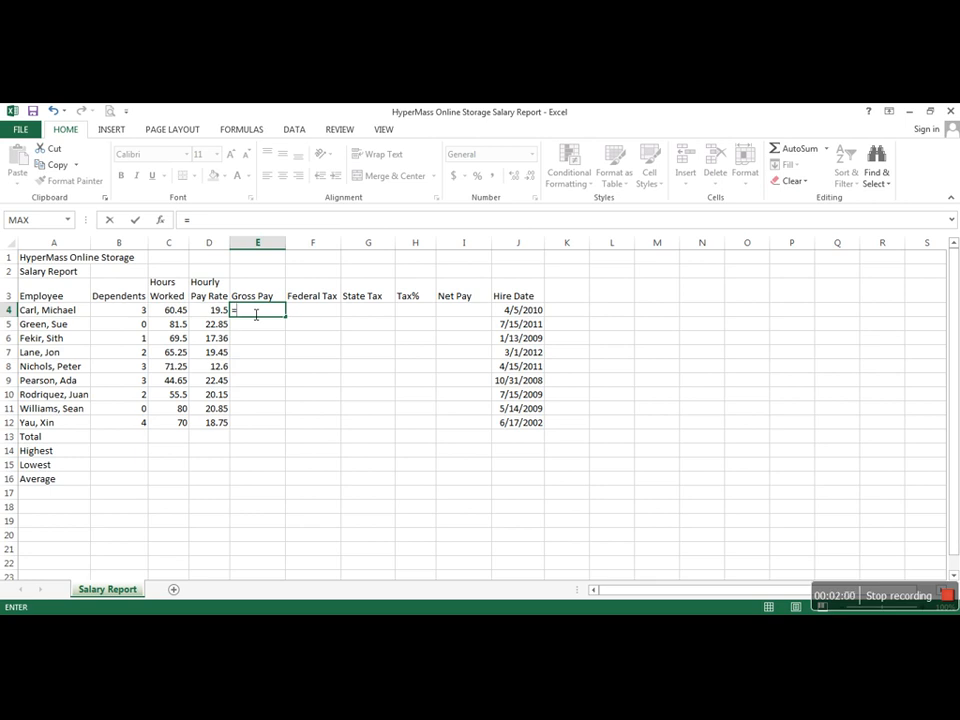
pyautogui.write('c4')
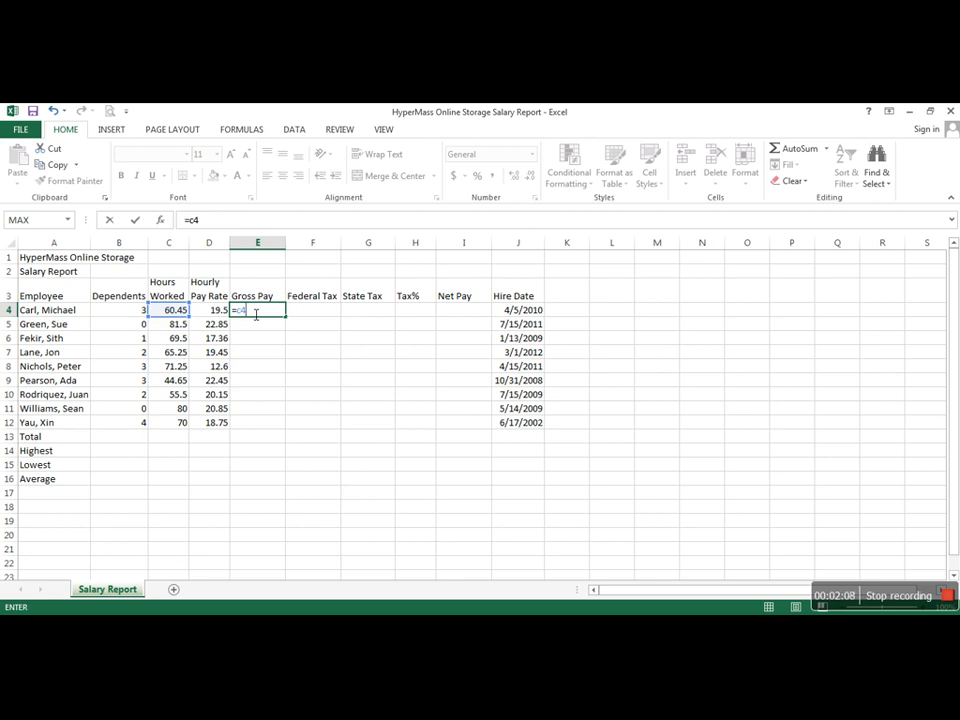
pyautogui.write('*d4')
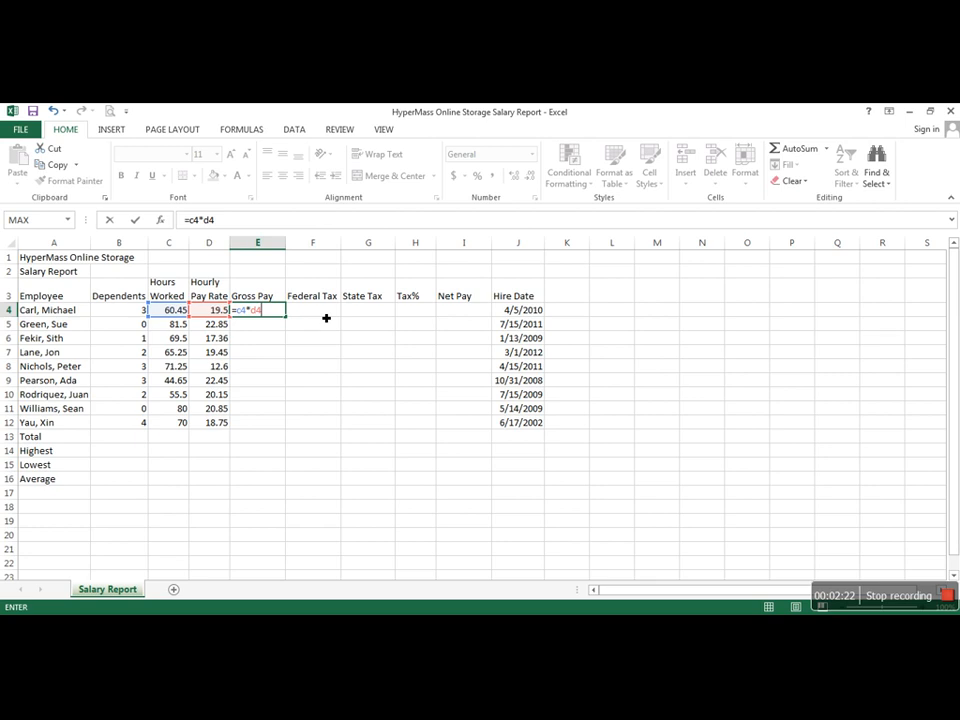
pyautogui.press('Return')
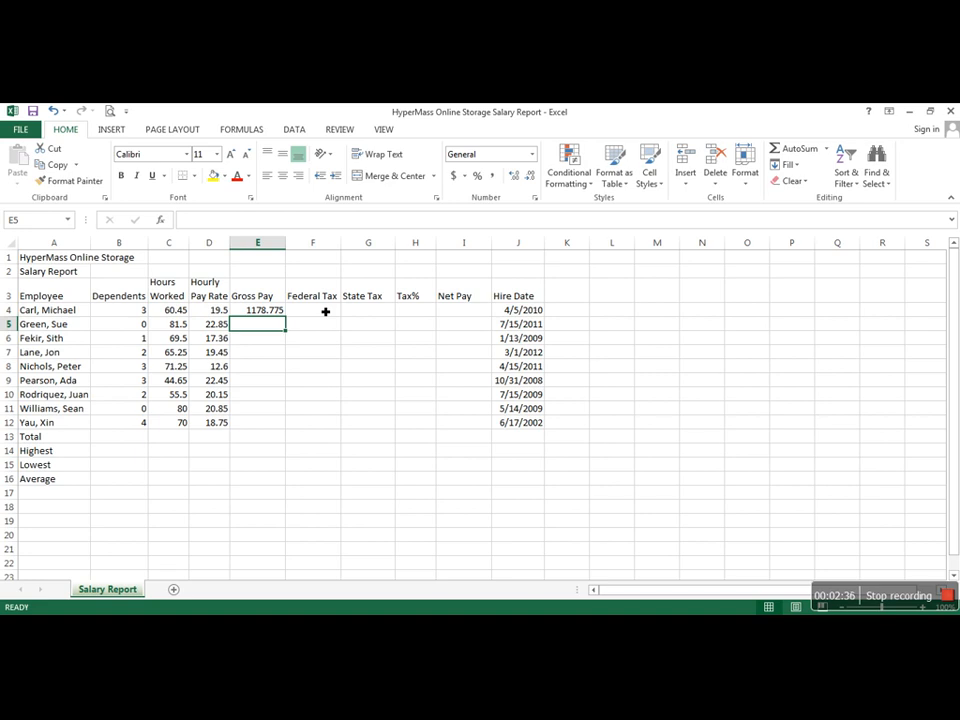
# Step: Calculate the first employee's Federal Tax in F4 with the formula =0.22*(E4-B4*24.32)
pyautogui.click(325, 312)
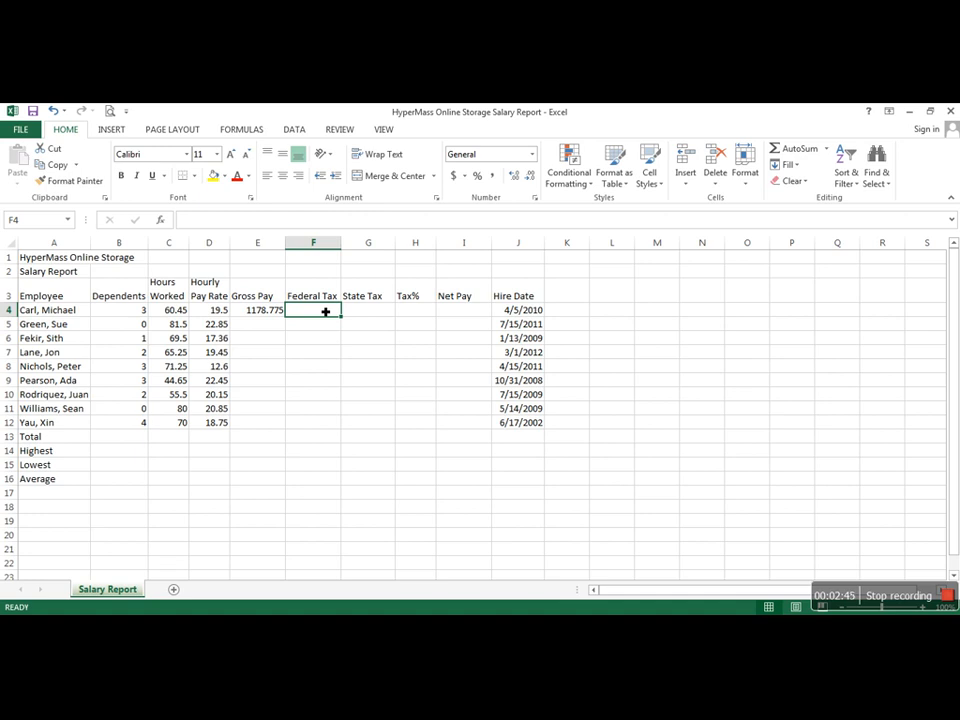
pyautogui.write('=')
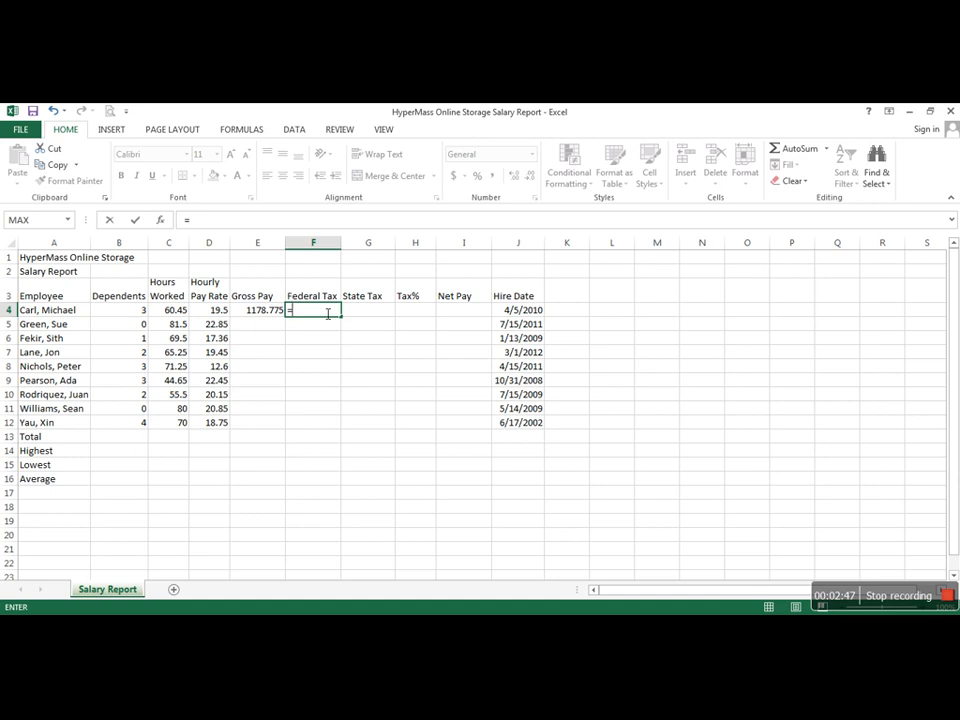
pyautogui.write('0.22*(')
pyautogui.click(260, 315)
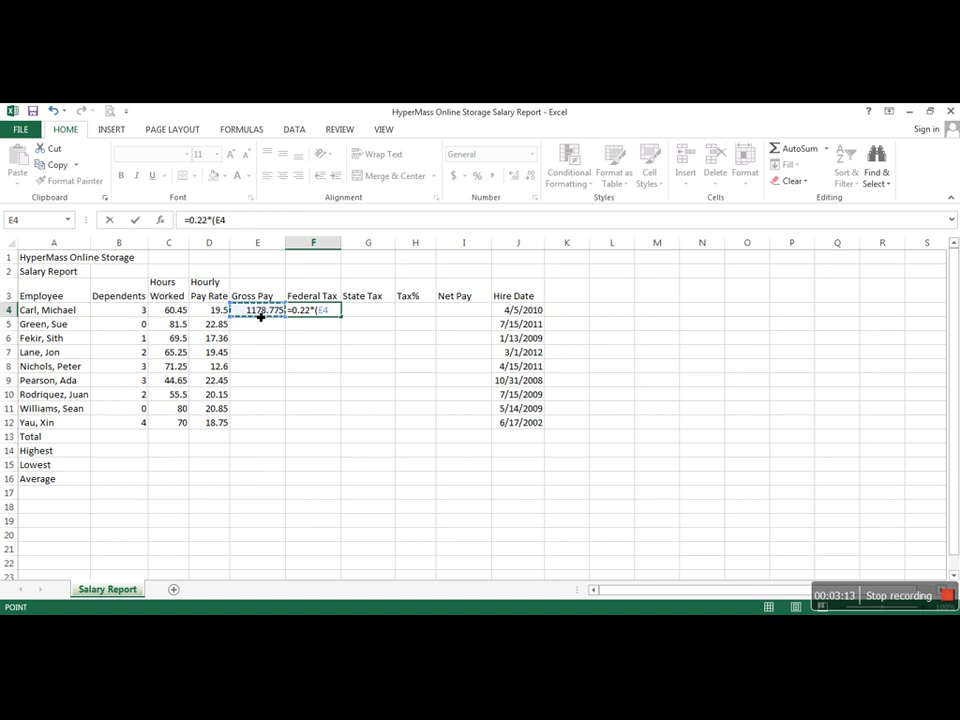
pyautogui.write('-')
pyautogui.click(120, 314)
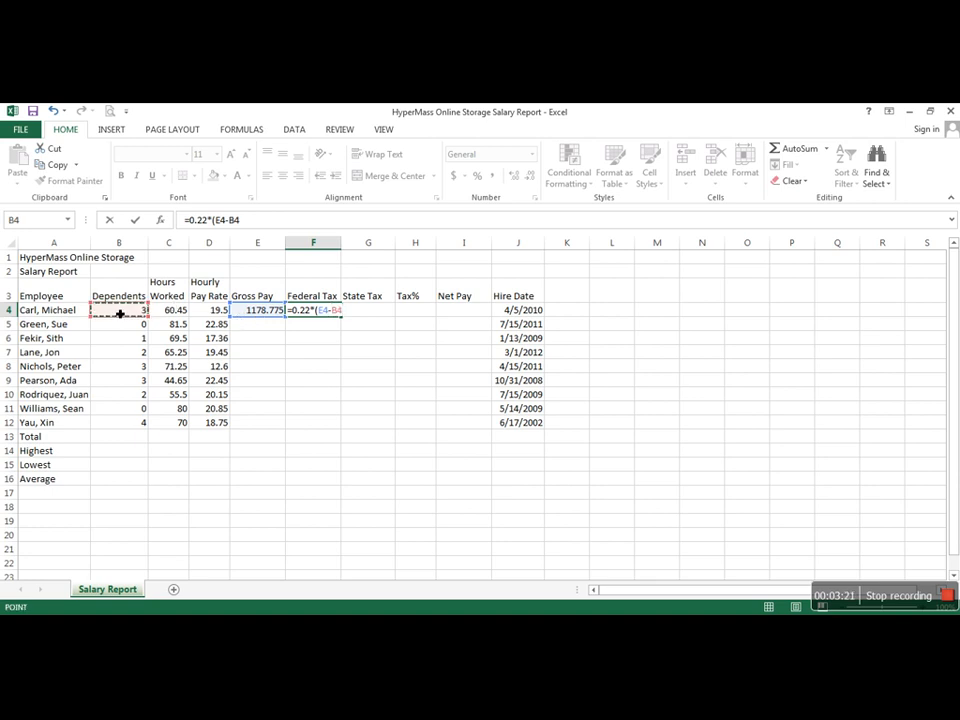
pyautogui.write('*')
pyautogui.write('24')
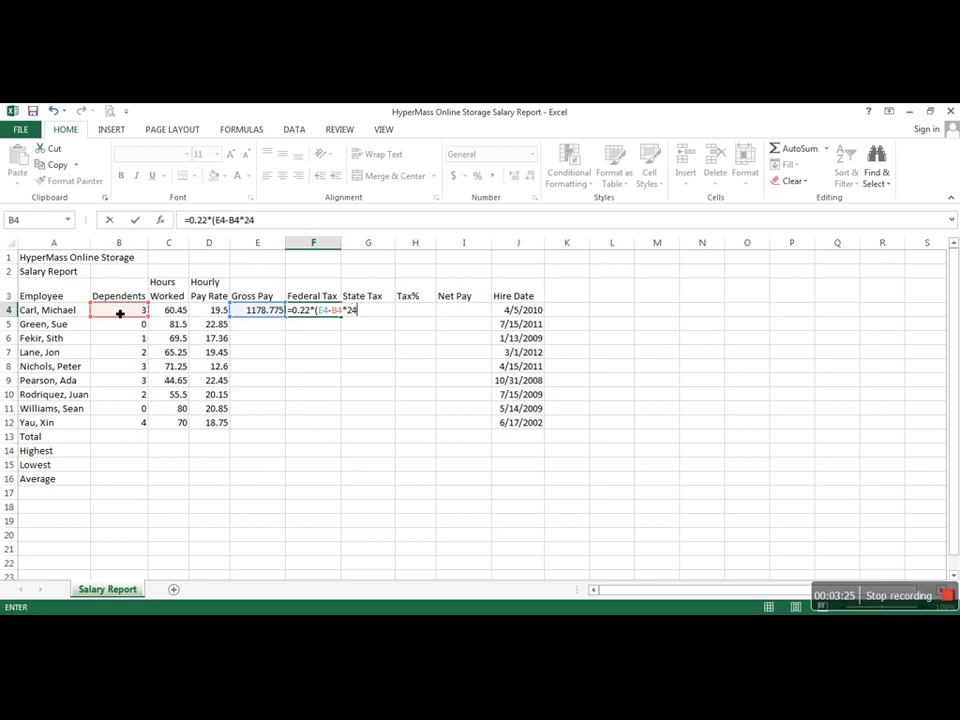
pyautogui.write('.32)')
pyautogui.press('Return')
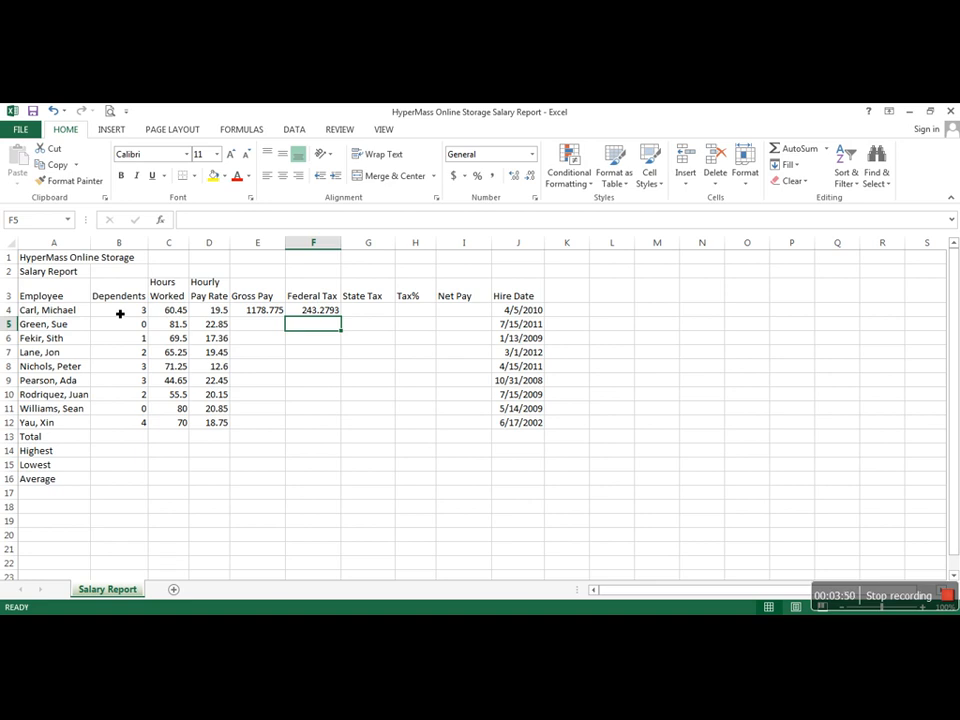
# Step: Calculate the first employee's State Tax in G4 as 4% of gross pay with =0.04*E4
pyautogui.click(352, 311)
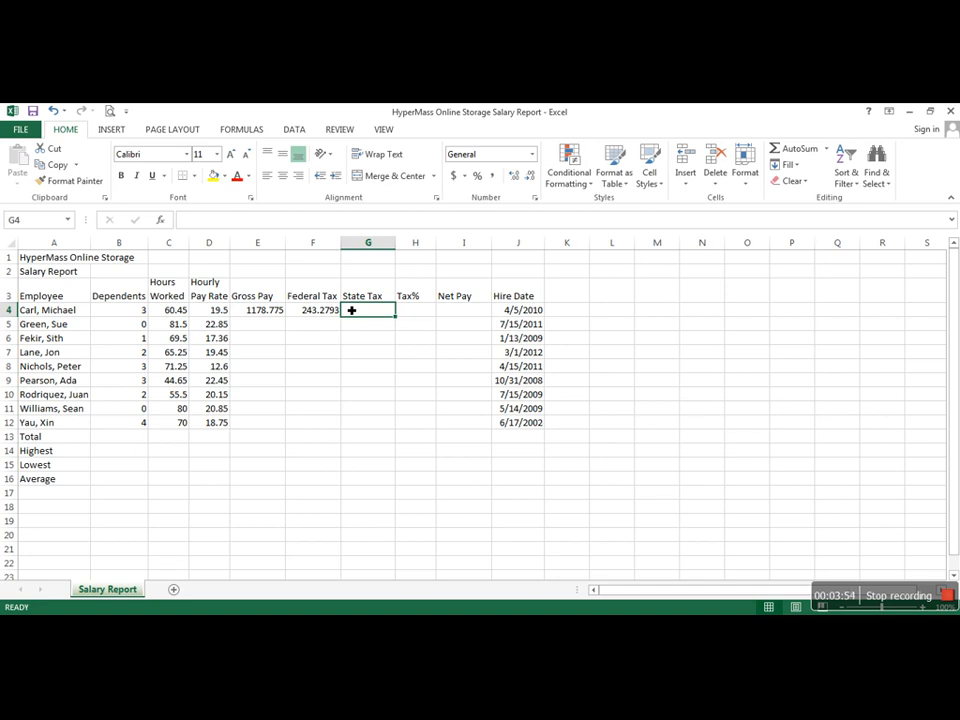
pyautogui.write('=0.04')
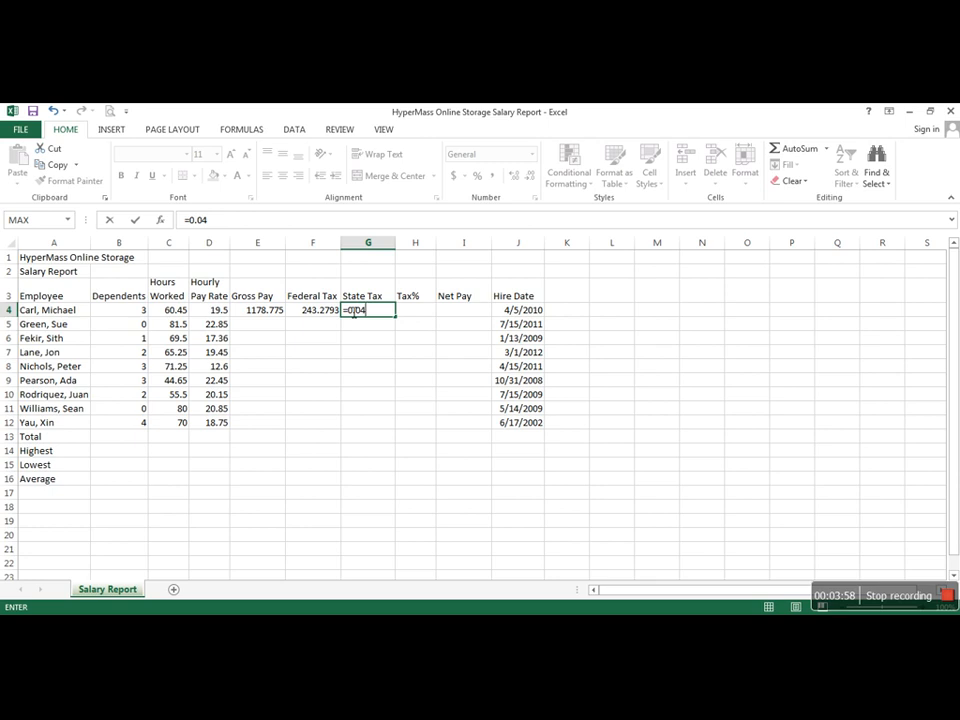
pyautogui.write('*')
pyautogui.press('Left')
pyautogui.press('Left')
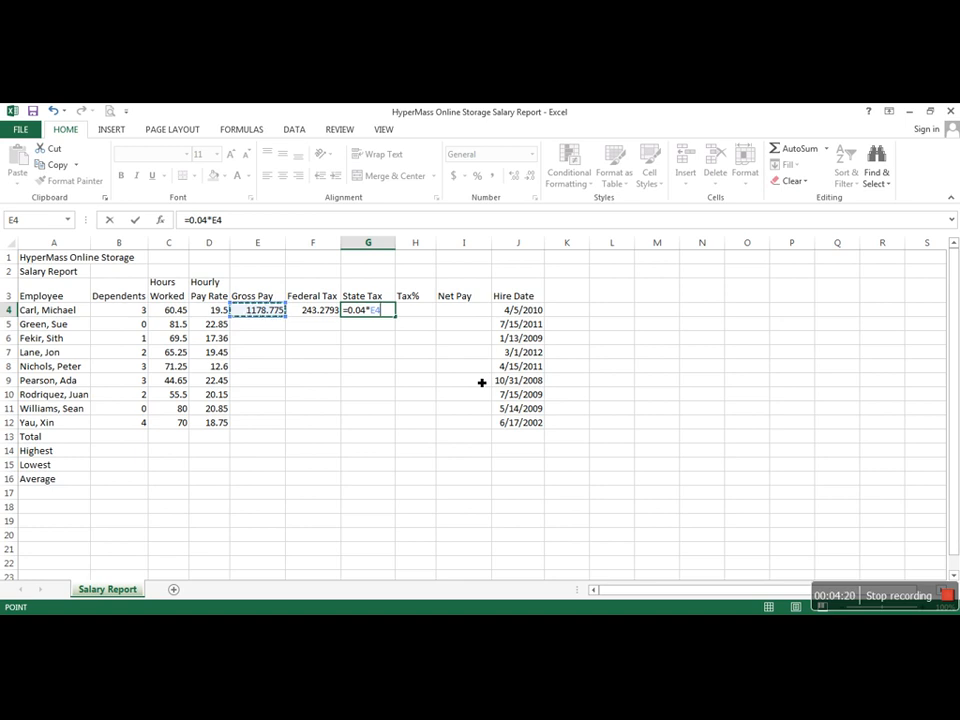
pyautogui.press('Return')
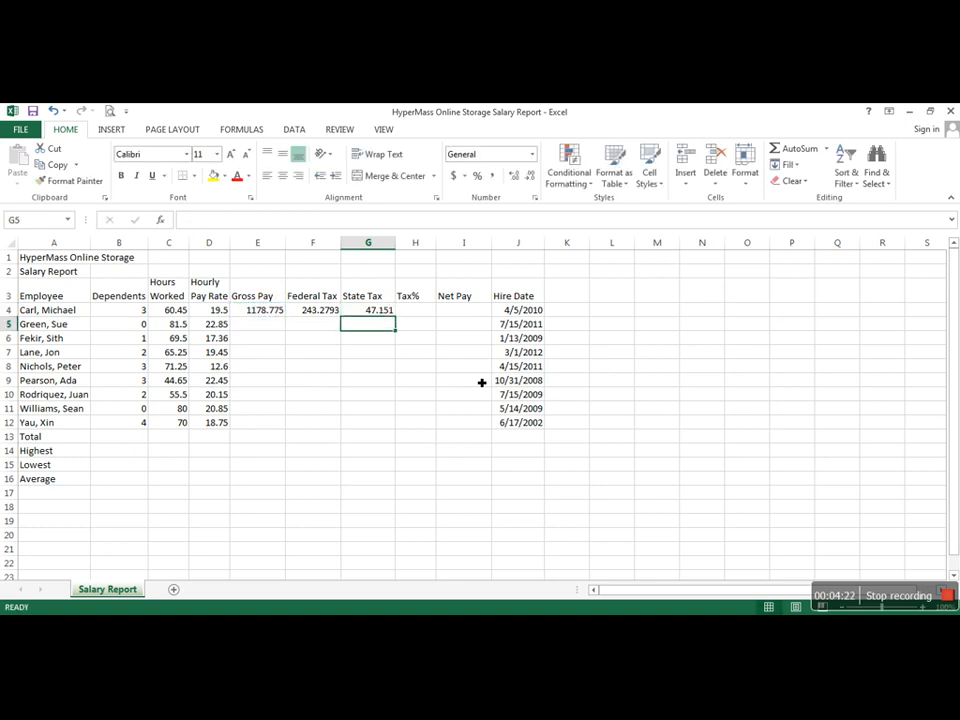
# Step: Calculate the first employee's Tax% in H4 as combined taxes divided by gross pay with =(F4+G4)/E4
pyautogui.click(428, 311)
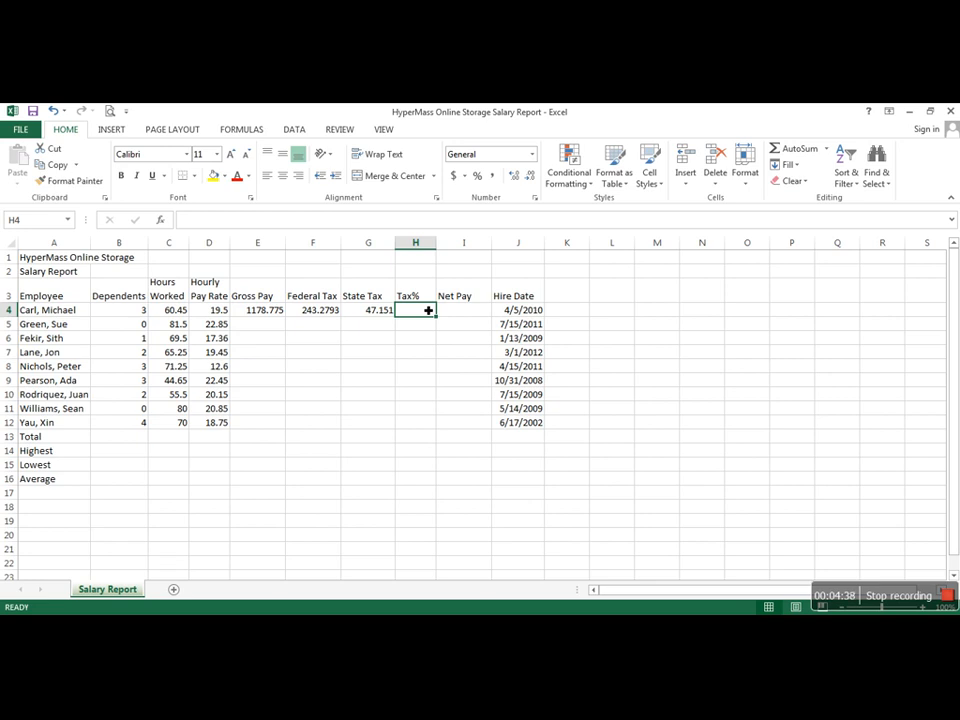
pyautogui.write('=')
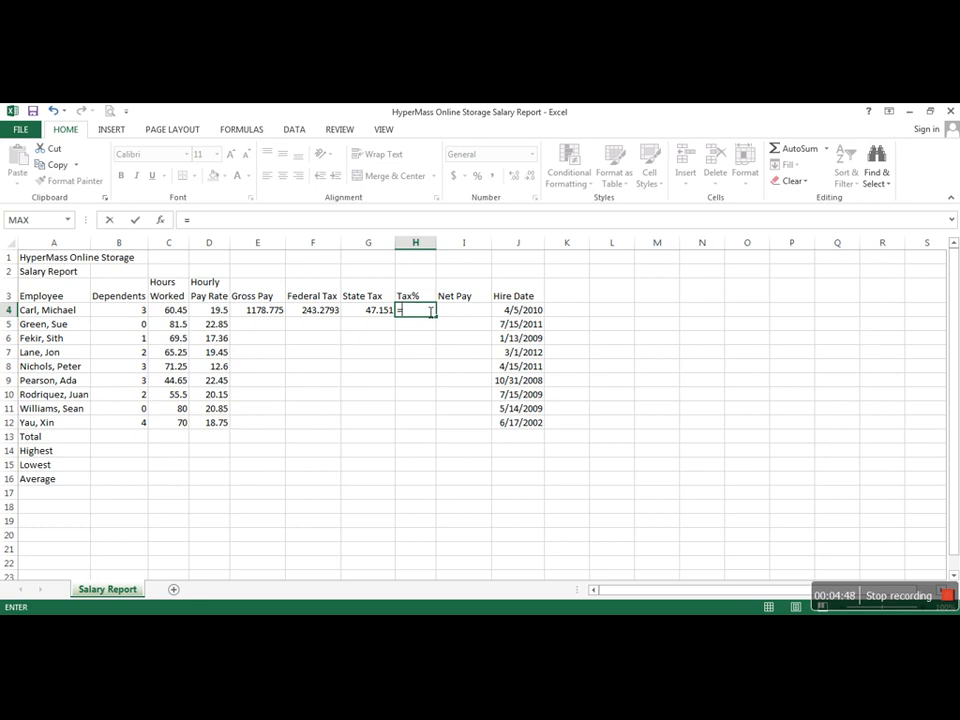
pyautogui.write('(')
pyautogui.click(316, 314)
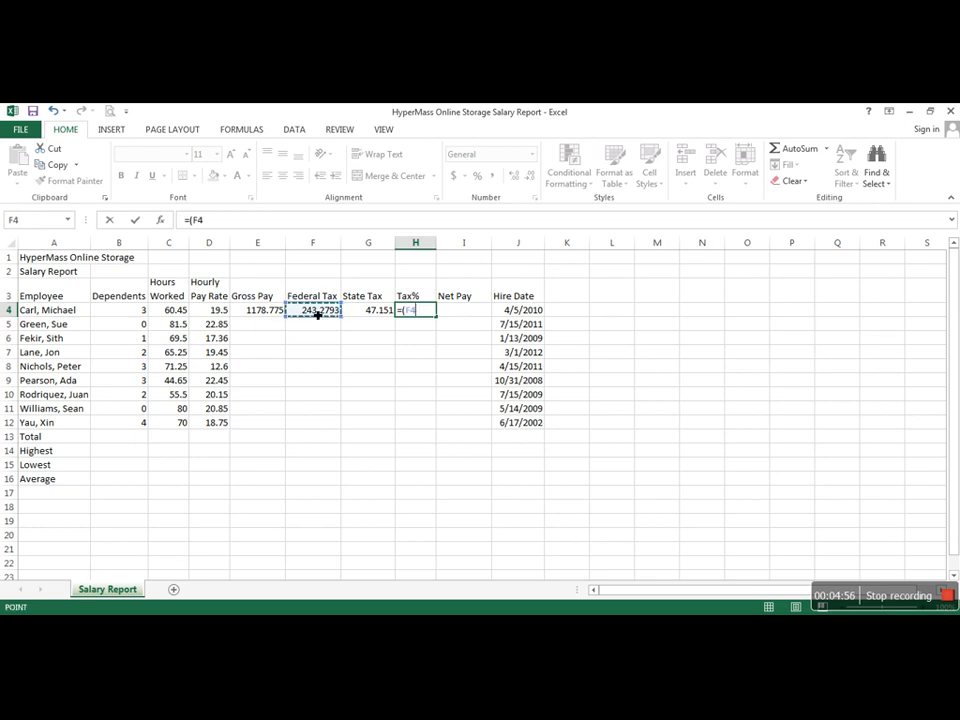
pyautogui.write('+')
pyautogui.click(368, 314)
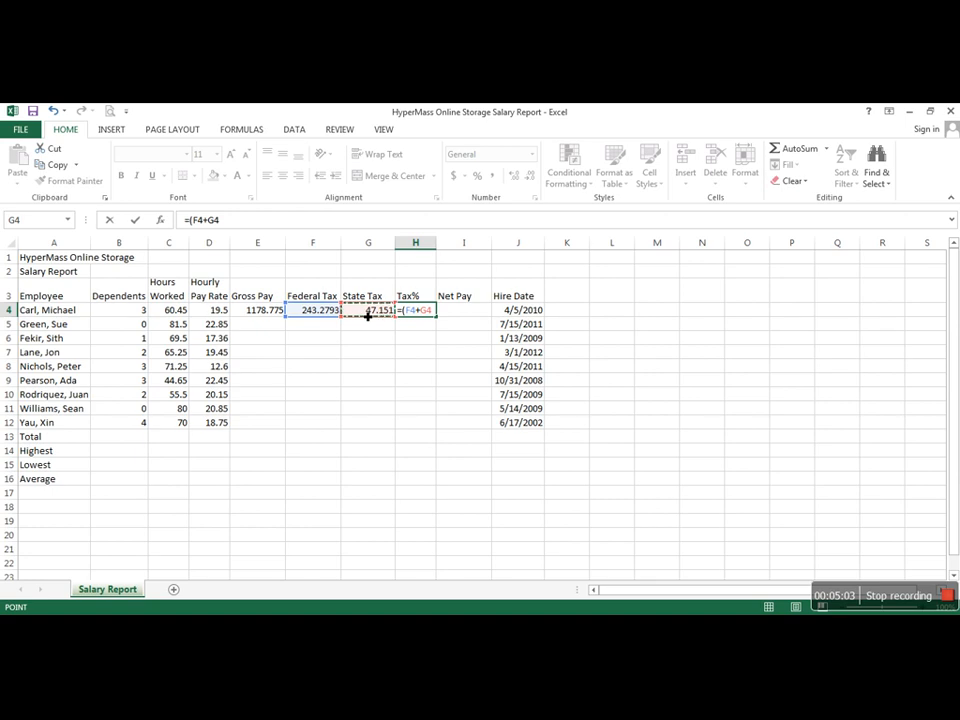
pyautogui.write(')/')
pyautogui.click(273, 311)
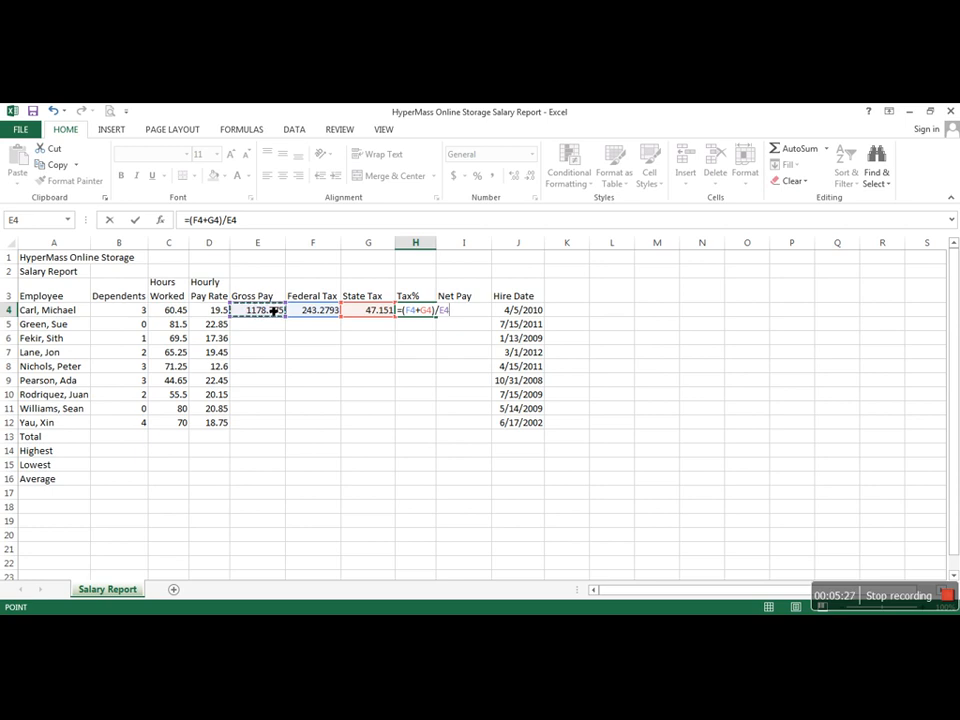
pyautogui.press('Return')
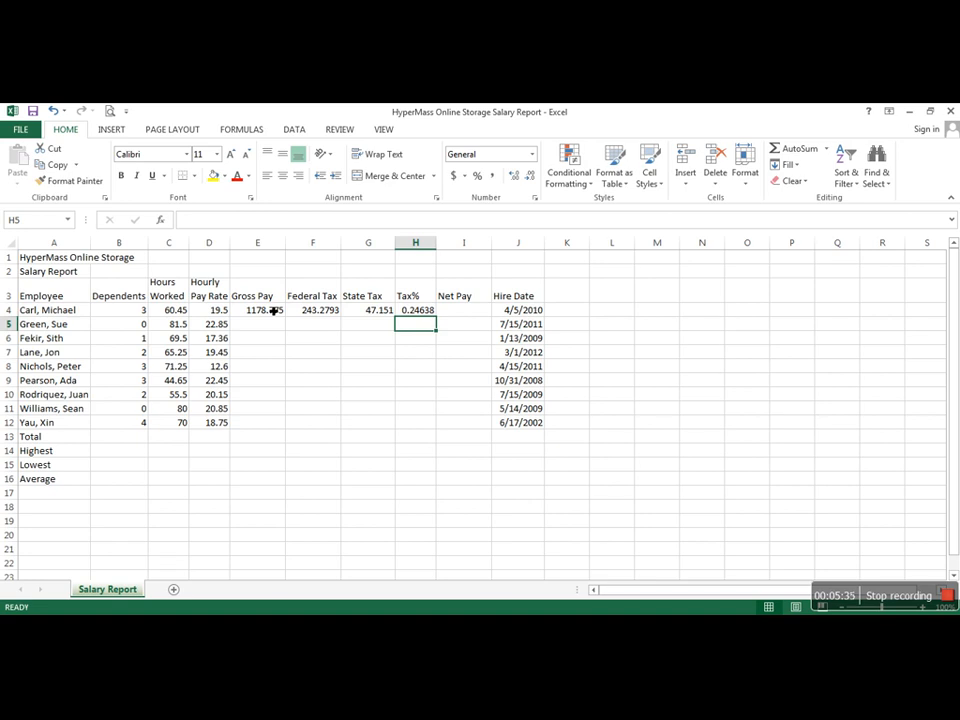
# Step: Calculate the first employee's Net Pay in I4 as gross pay minus both taxes with =E4-(F4+G4)
pyautogui.click(463, 316)
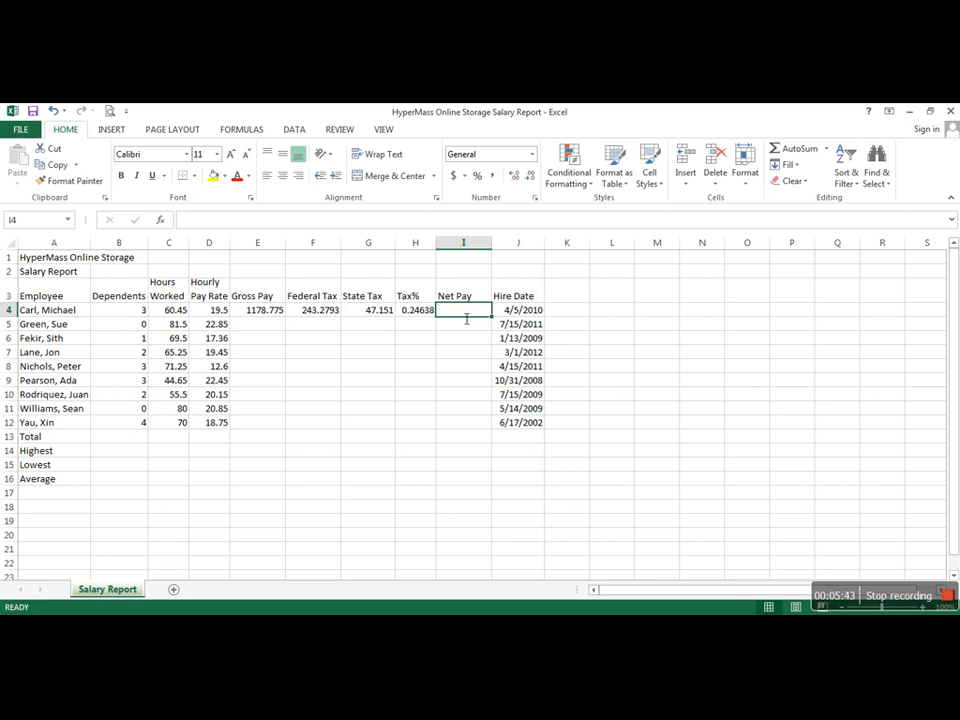
pyautogui.write('=')
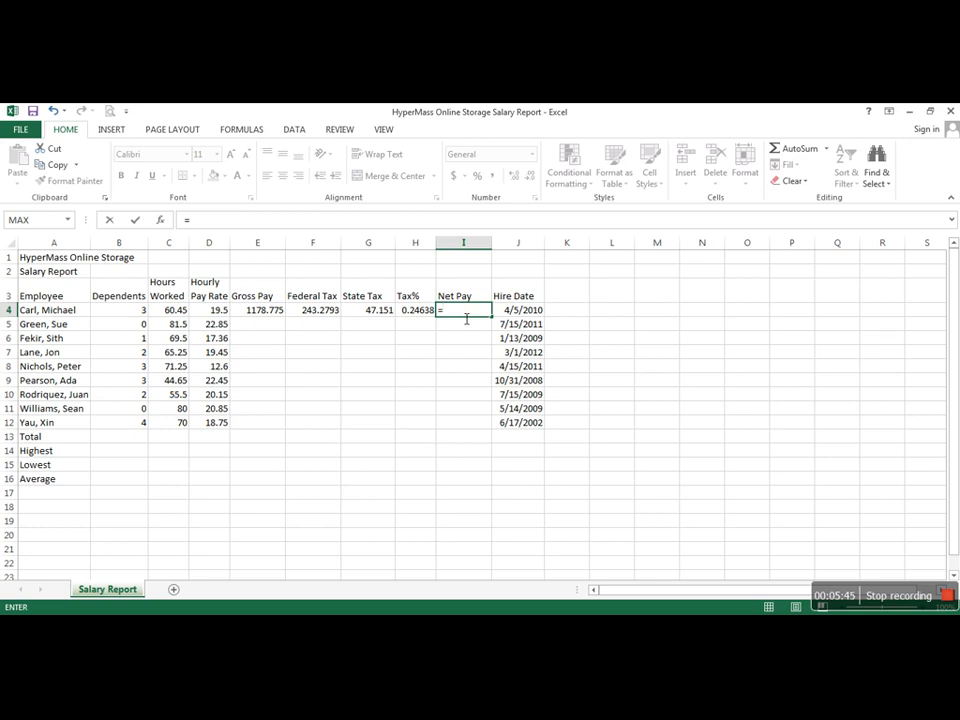
pyautogui.click(271, 311)
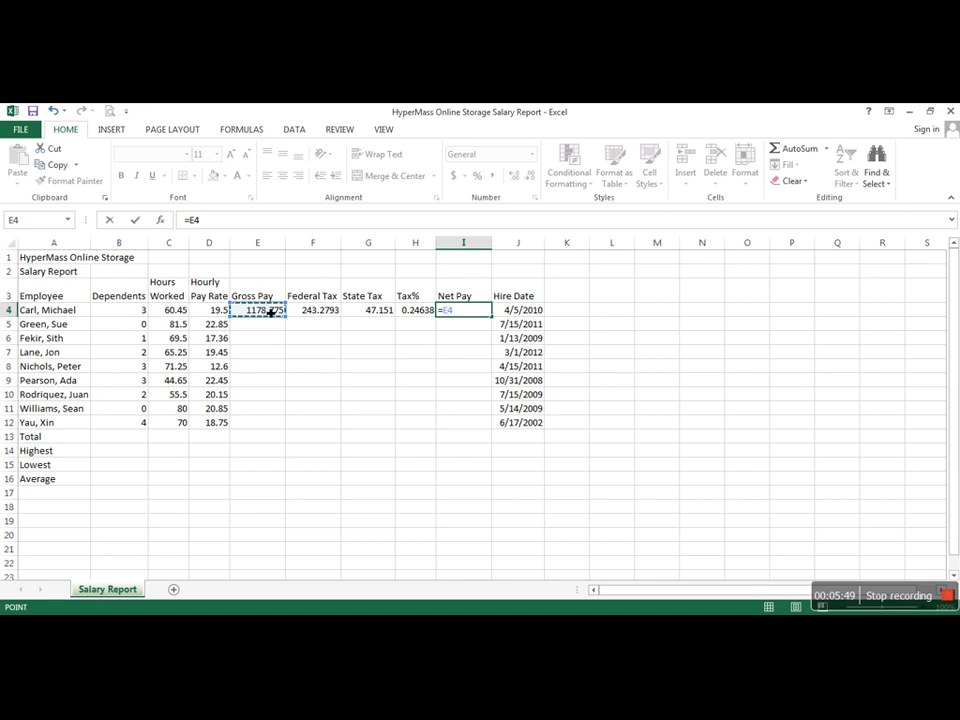
pyautogui.write('-(')
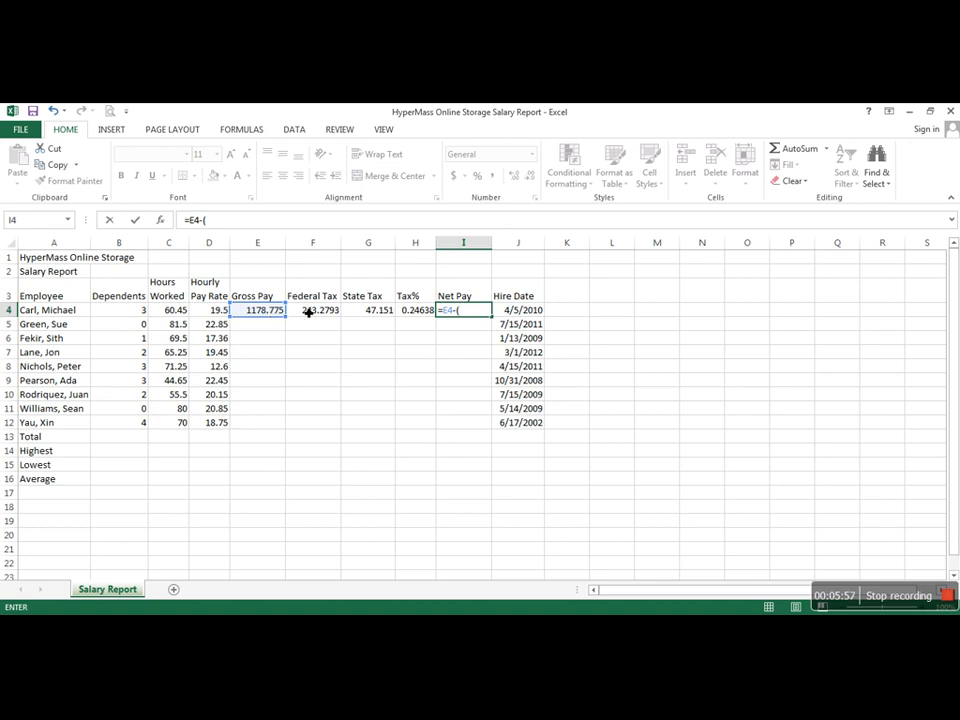
pyautogui.click(312, 312)
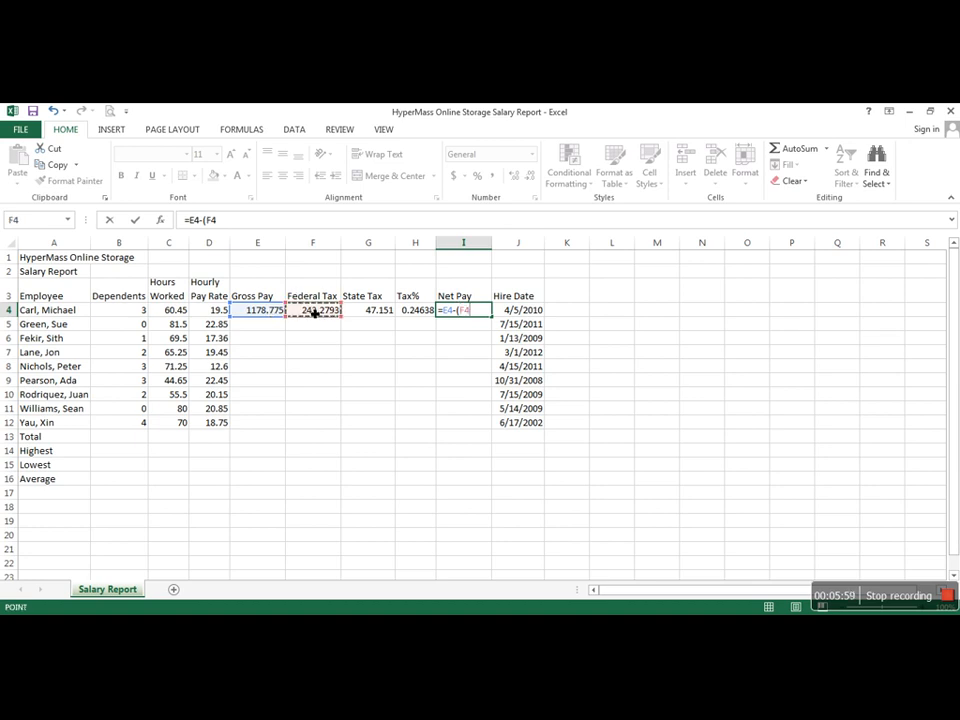
pyautogui.write('+')
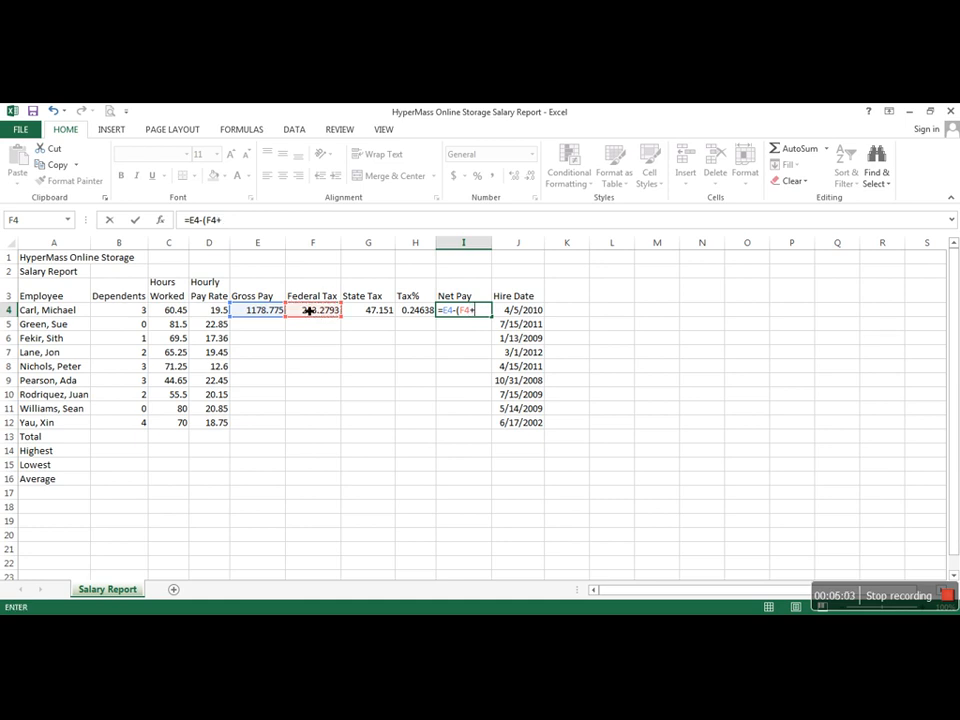
pyautogui.click(386, 311)
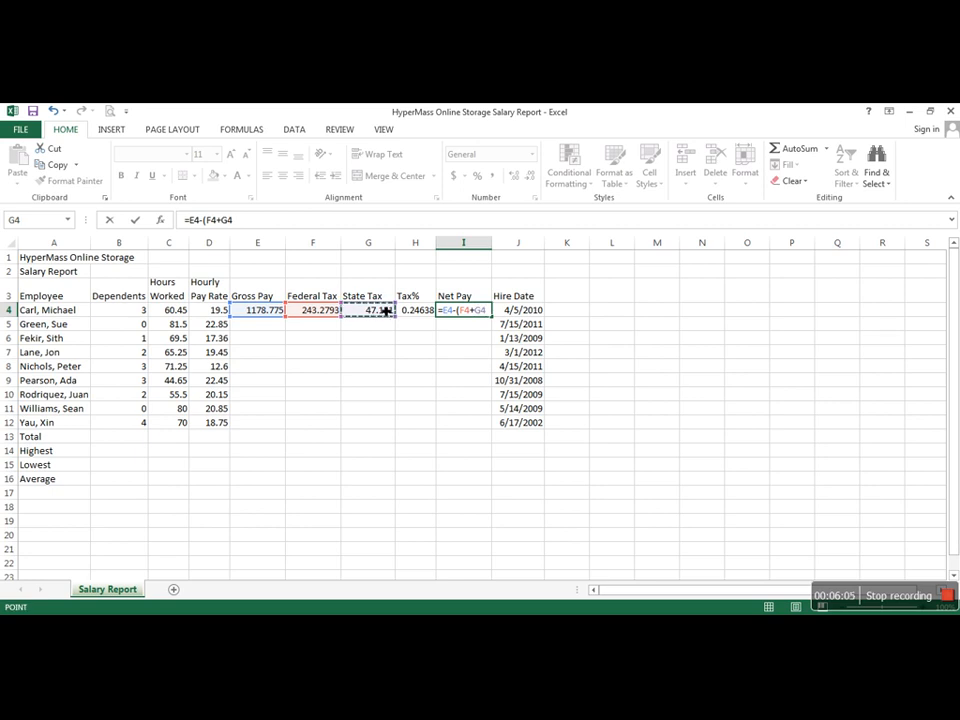
pyautogui.write(')')
pyautogui.press('Return')
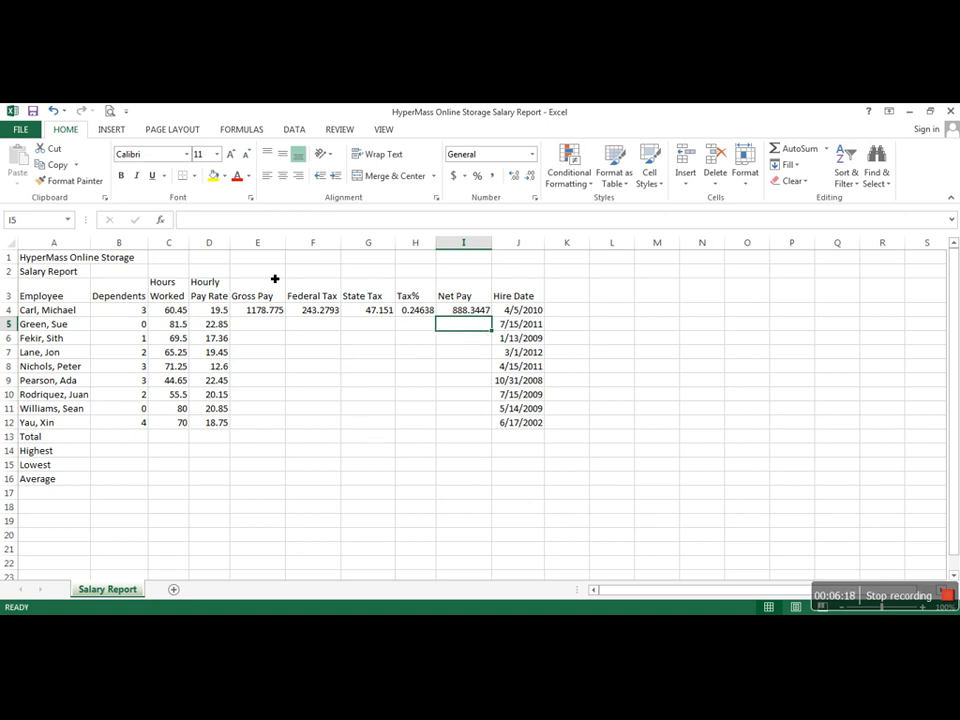
# Step: Fill the first employee's formulas in E4:I4 down through row 12 for all the remaining employees
pyautogui.click(257, 312)
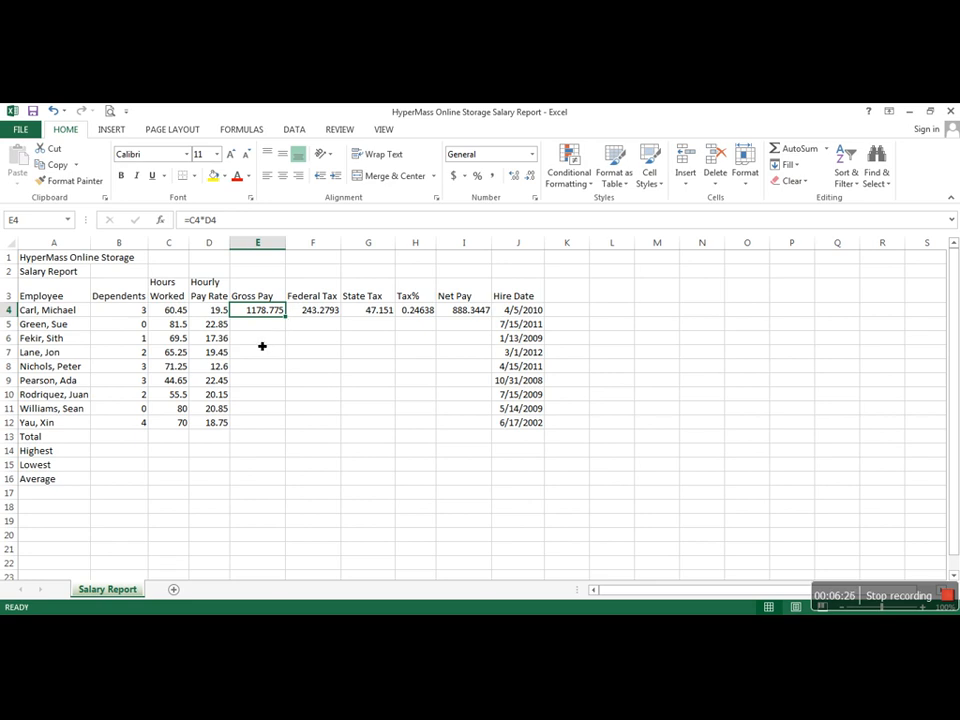
pyautogui.moveTo(264, 312); pyautogui.dragTo(470, 315)
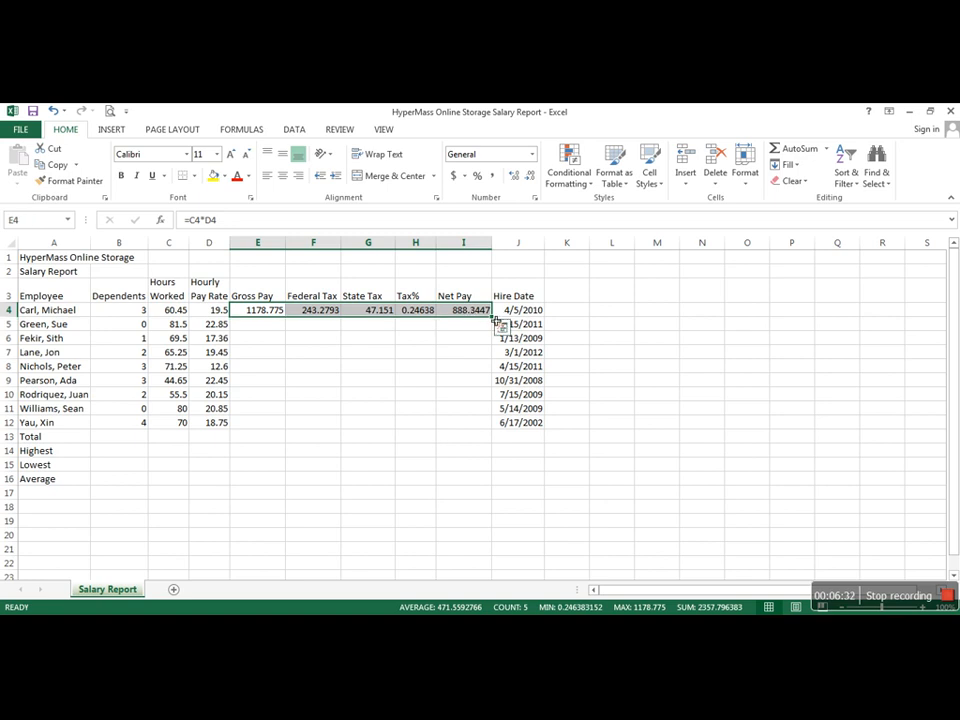
pyautogui.moveTo(494, 320); pyautogui.dragTo(484, 436)
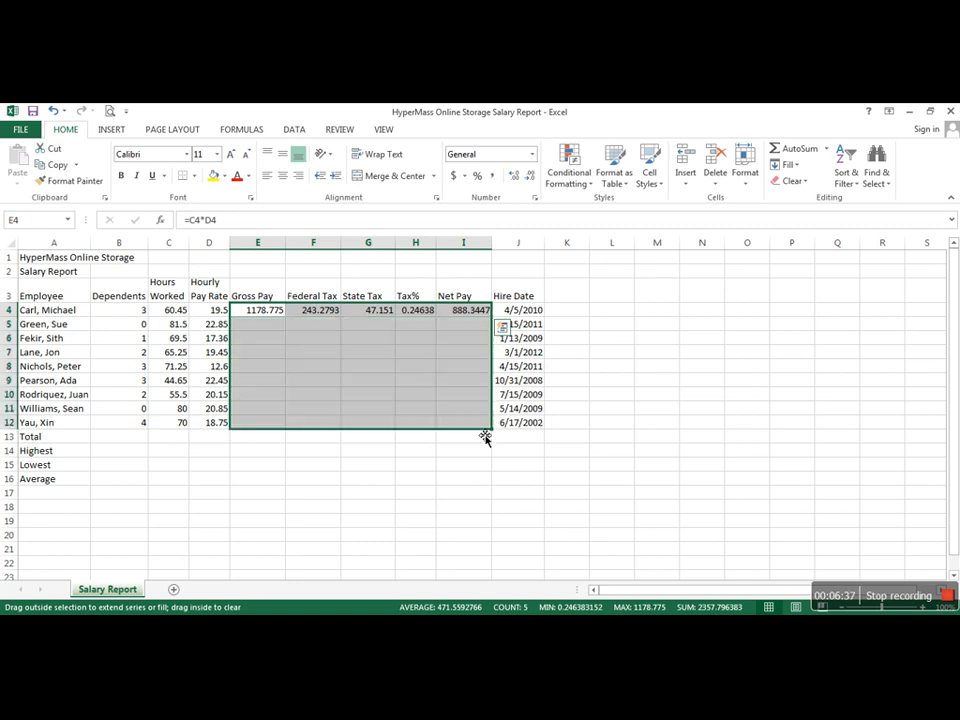
pyautogui.click(620, 400)
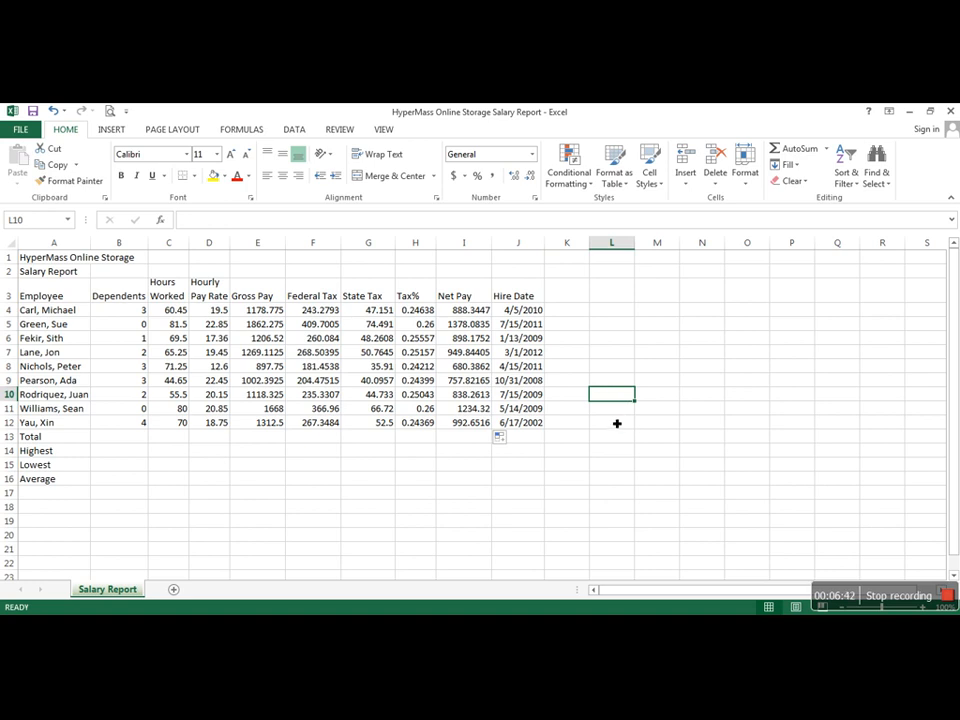
pyautogui.click(218, 442)
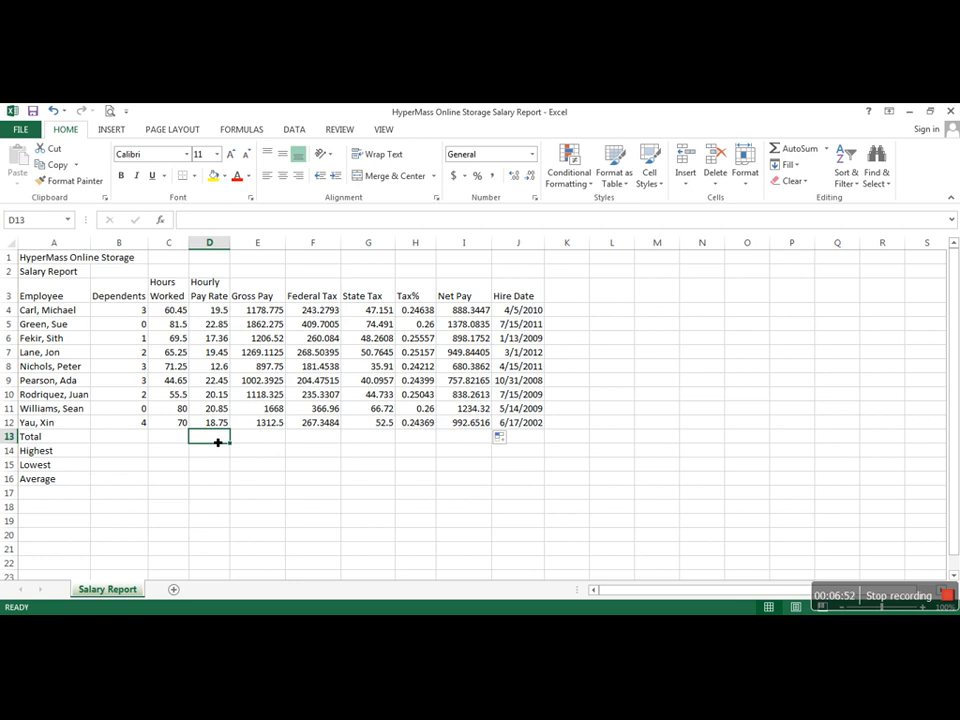
pyautogui.click(253, 440)
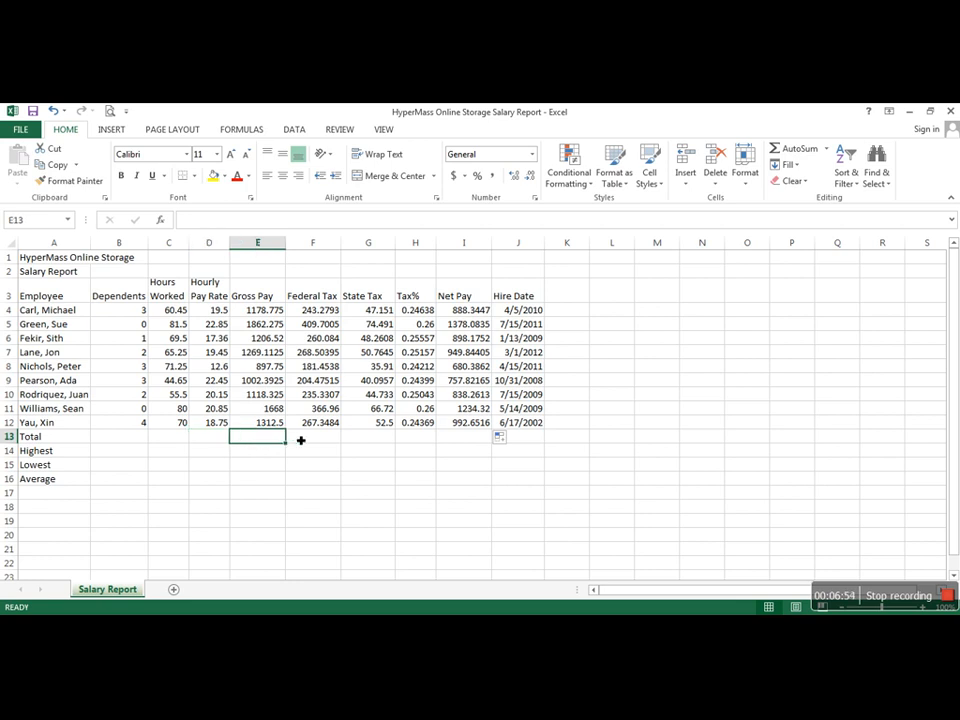
pyautogui.click(314, 440)
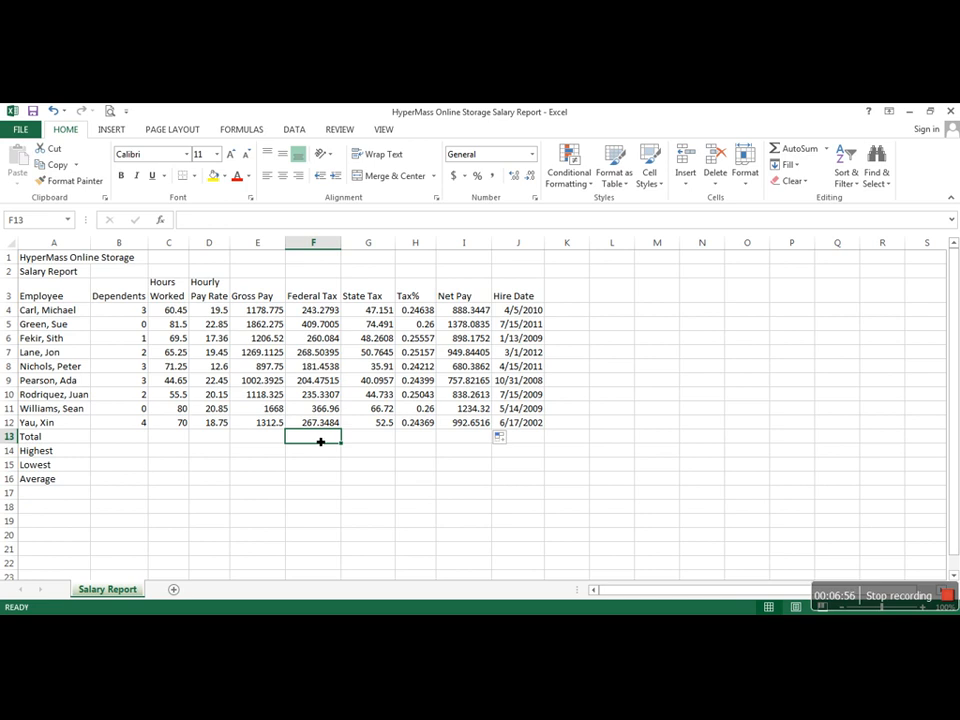
pyautogui.click(367, 444)
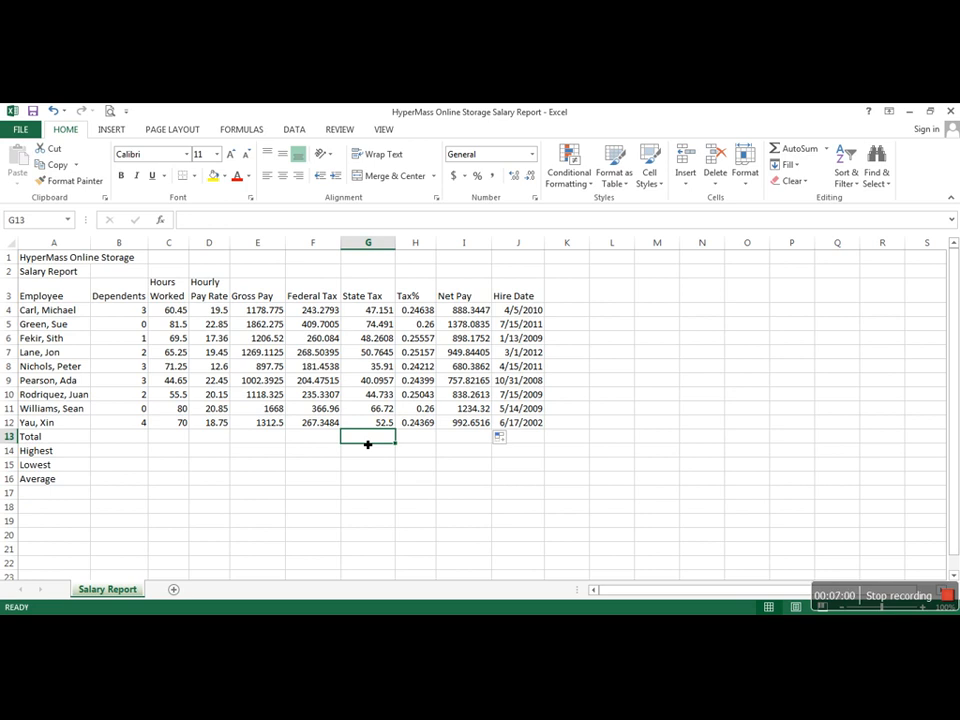
pyautogui.click(416, 444)
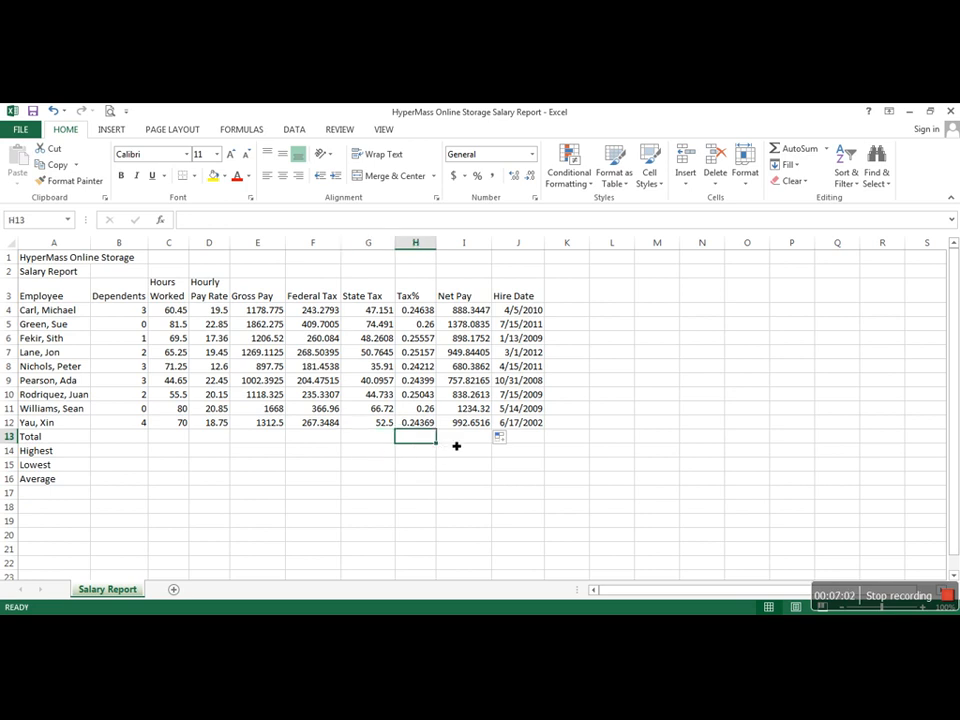
pyautogui.click(454, 443)
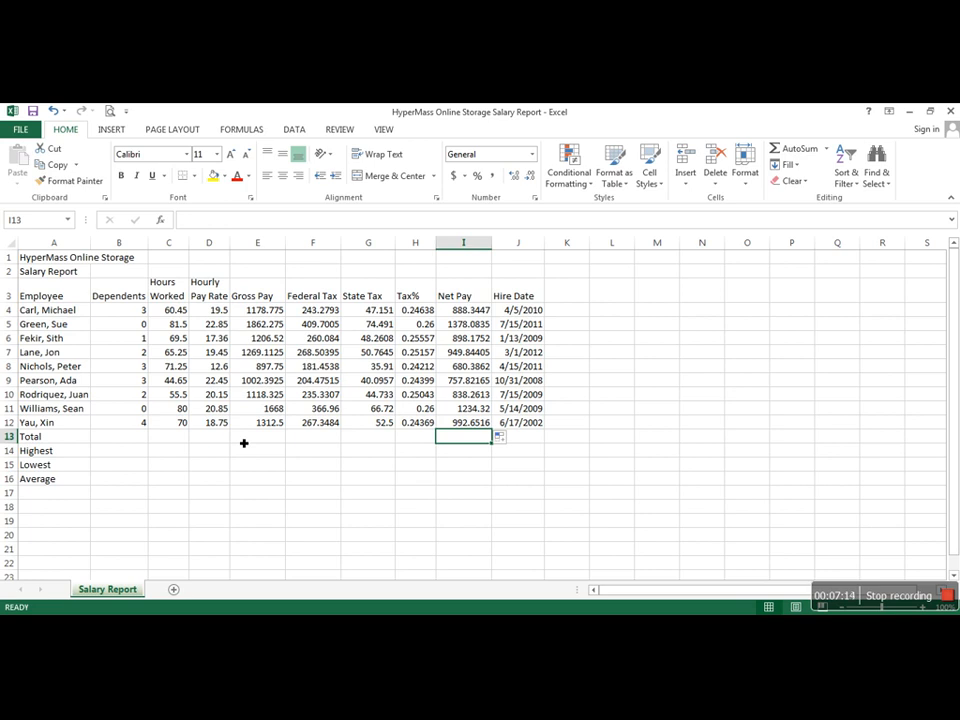
# Step: Add AutoSum totals in the Total row for Hours Worked, Gross Pay, Federal Tax, State Tax and Net Pay
pyautogui.click(178, 436)
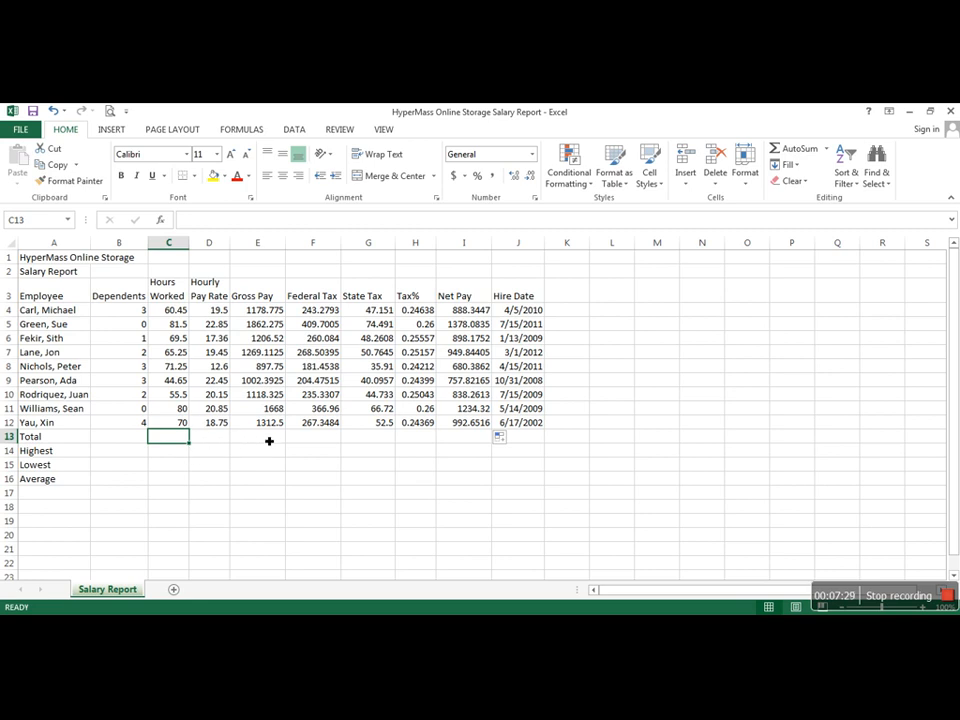
pyautogui.keyDown('ctrl'); pyautogui.click(269, 440); pyautogui.keyUp('ctrl')
pyautogui.moveTo(269, 440); pyautogui.dragTo(388, 444)
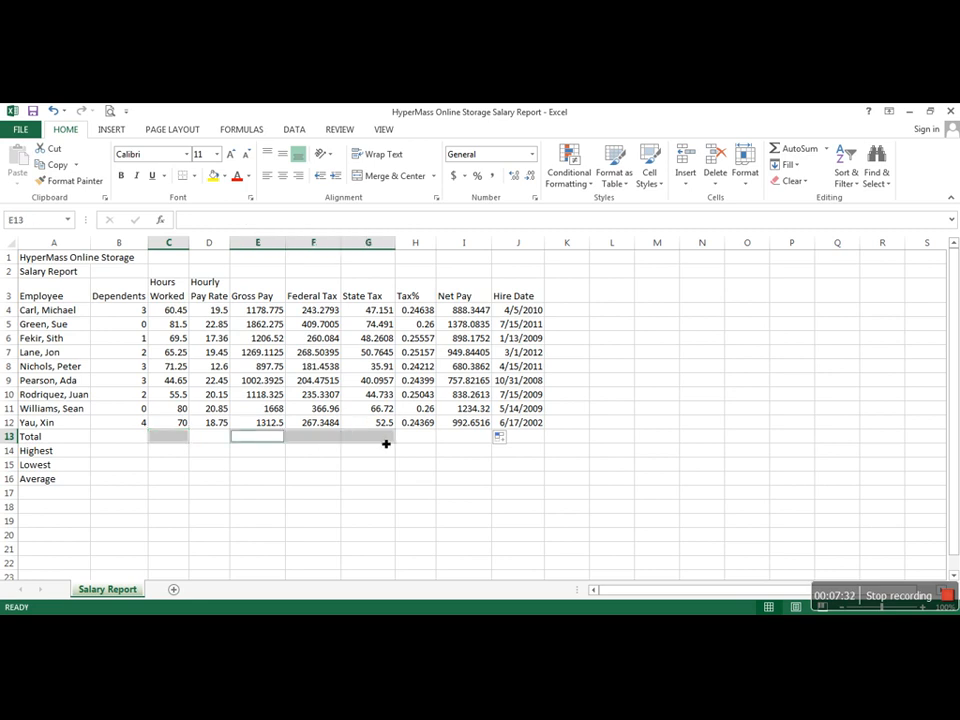
pyautogui.keyDown('ctrl'); pyautogui.click(464, 438); pyautogui.keyUp('ctrl')
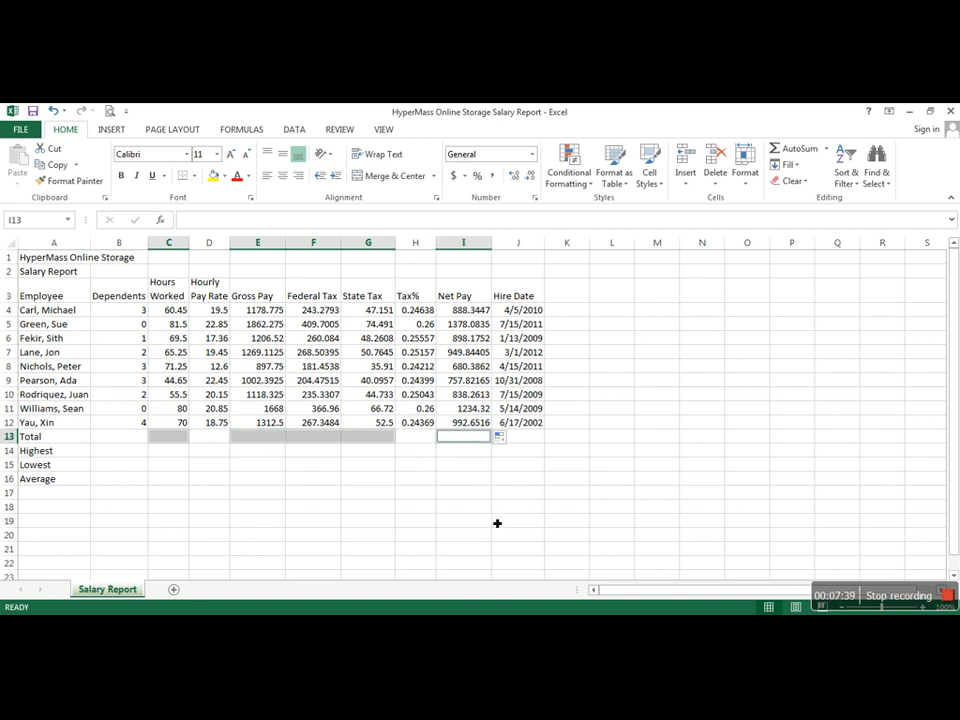
pyautogui.click(797, 148)
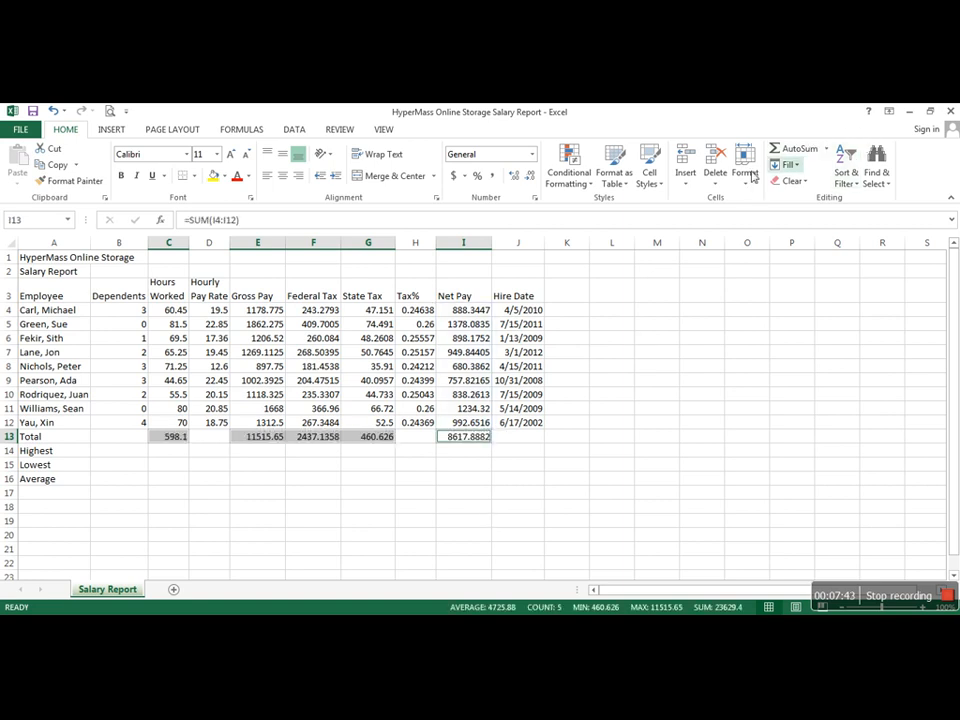
pyautogui.click(623, 425)
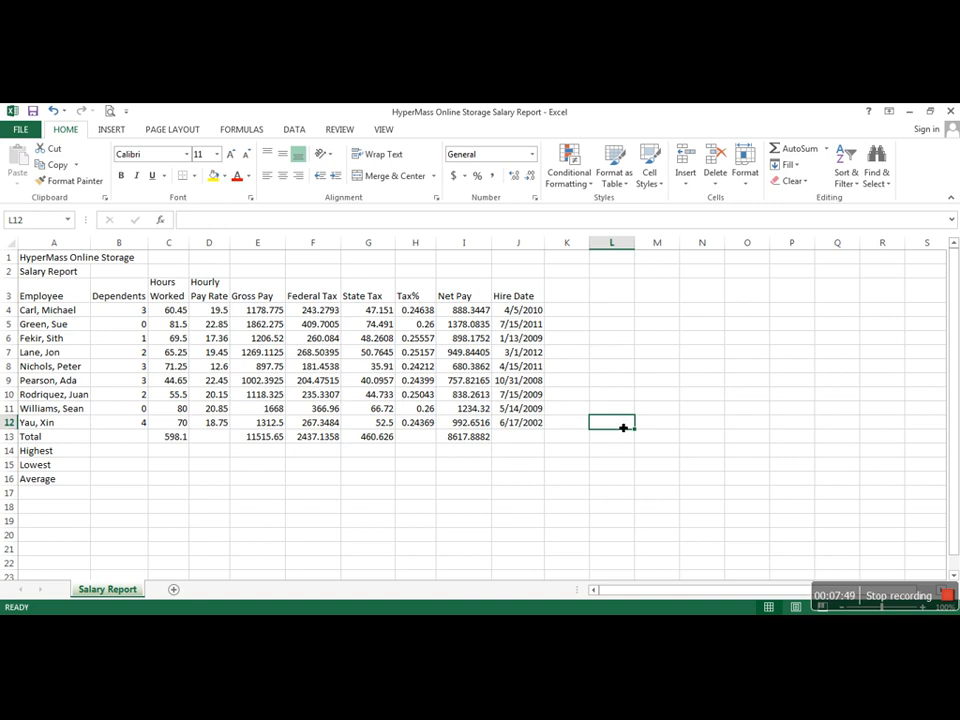
# Step: Copy the Tax% formula from H12 down into the Total row at H13
pyautogui.click(428, 441)
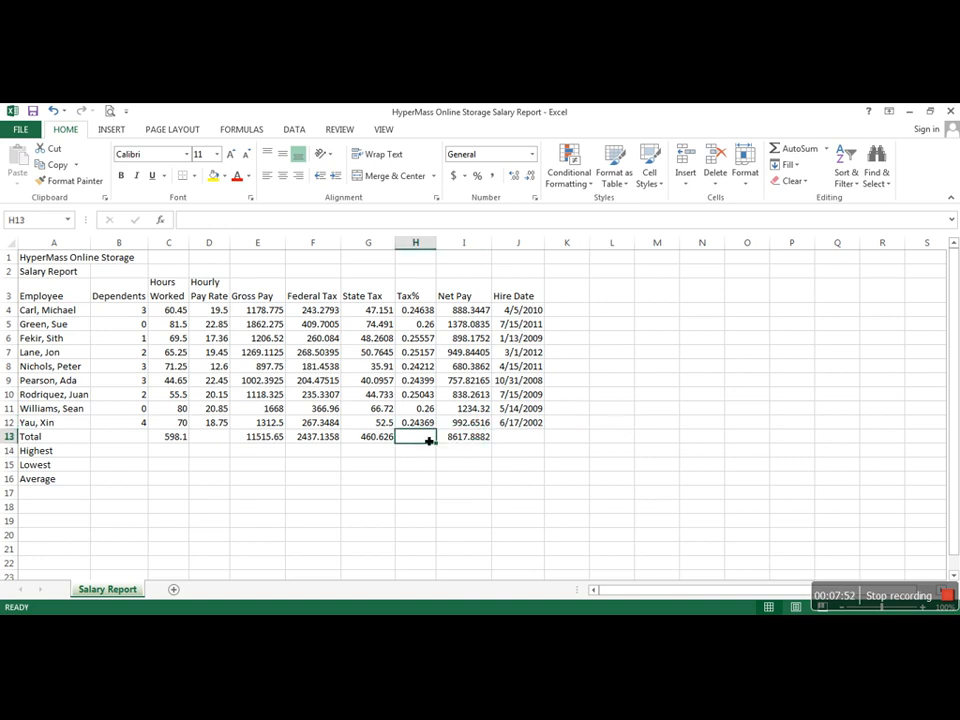
pyautogui.click(371, 437)
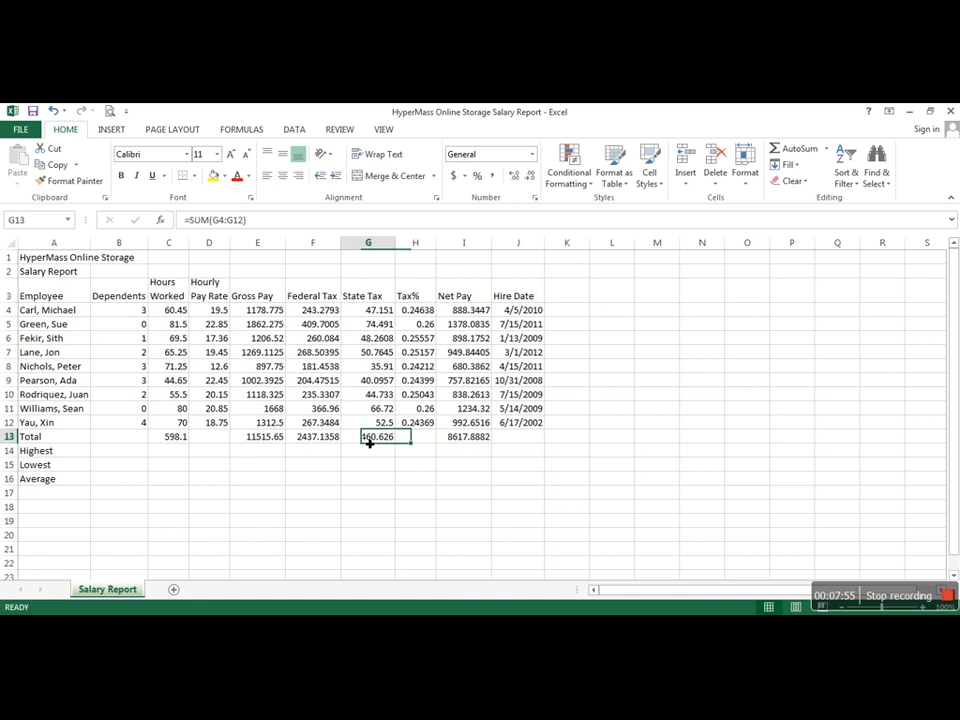
pyautogui.click(311, 440)
pyautogui.click(268, 437)
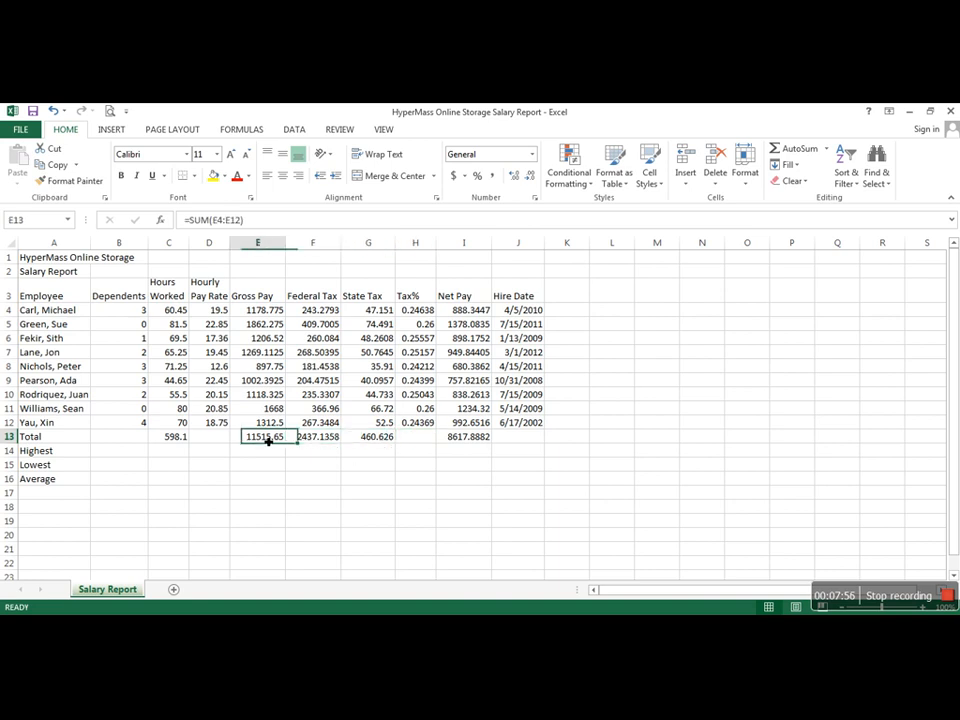
pyautogui.click(420, 423)
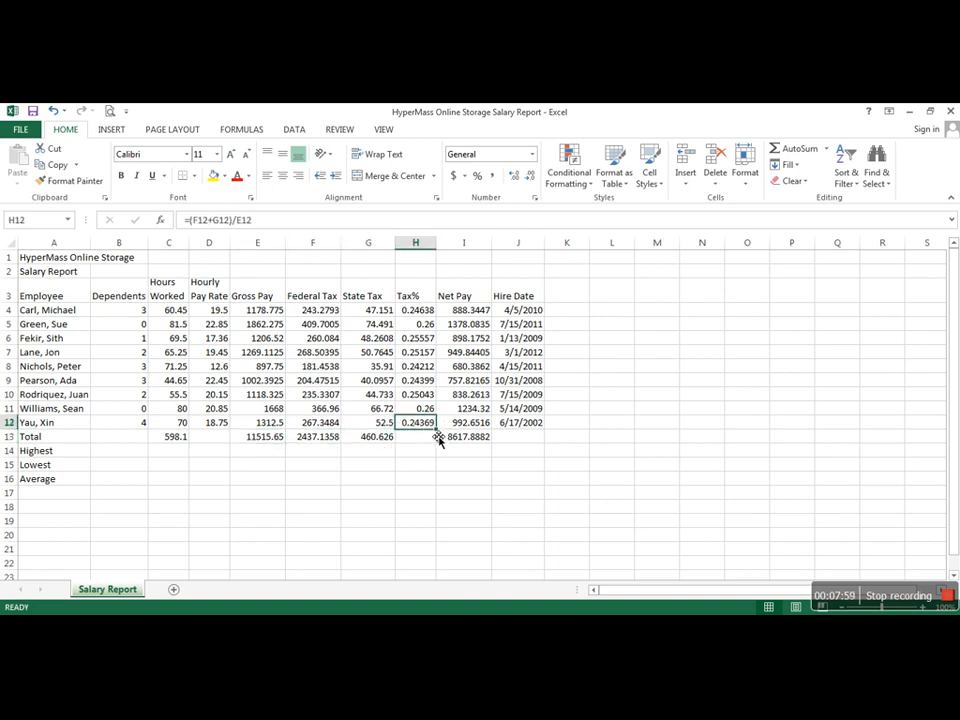
pyautogui.moveTo(438, 438); pyautogui.dragTo(442, 449)
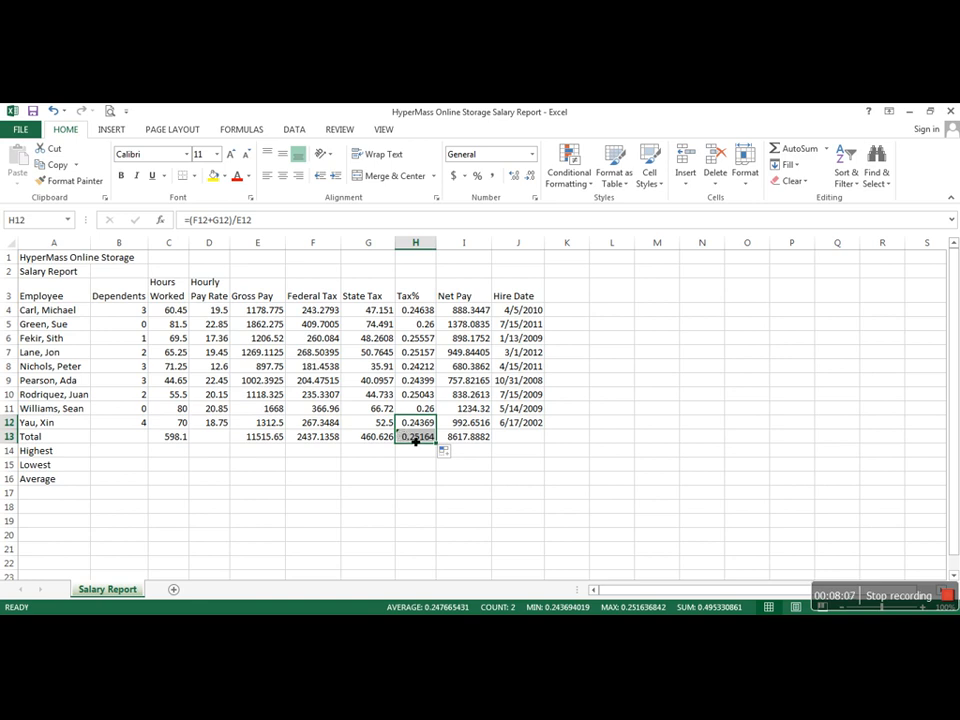
# Step: Examine the error warning on H13 and compare its formula with the other formulas in the Total row
pyautogui.click(412, 440)
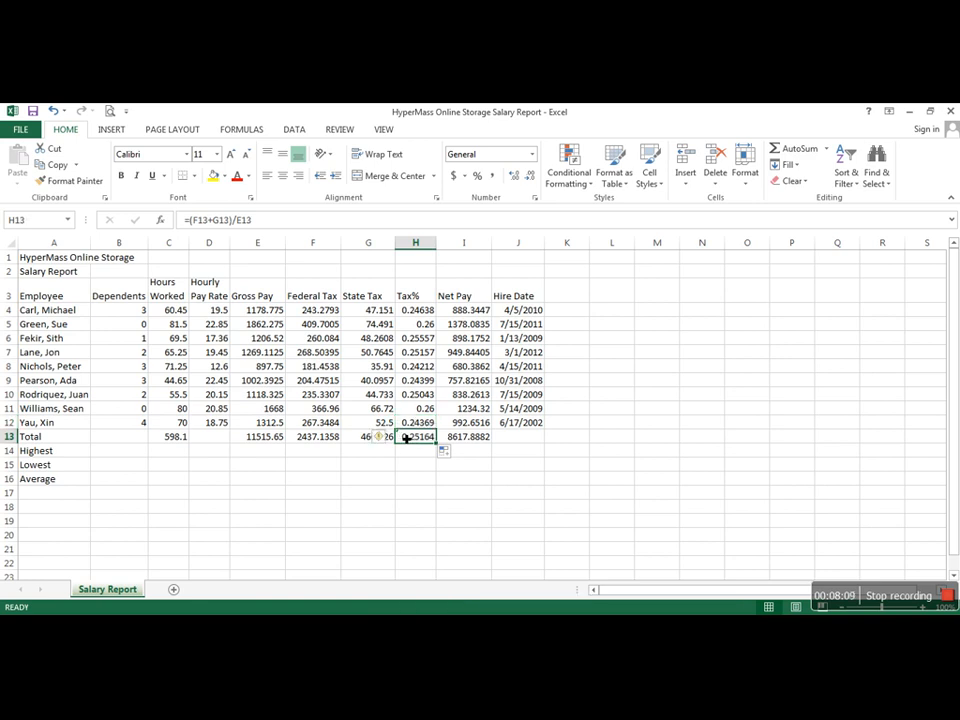
pyautogui.click(383, 439)
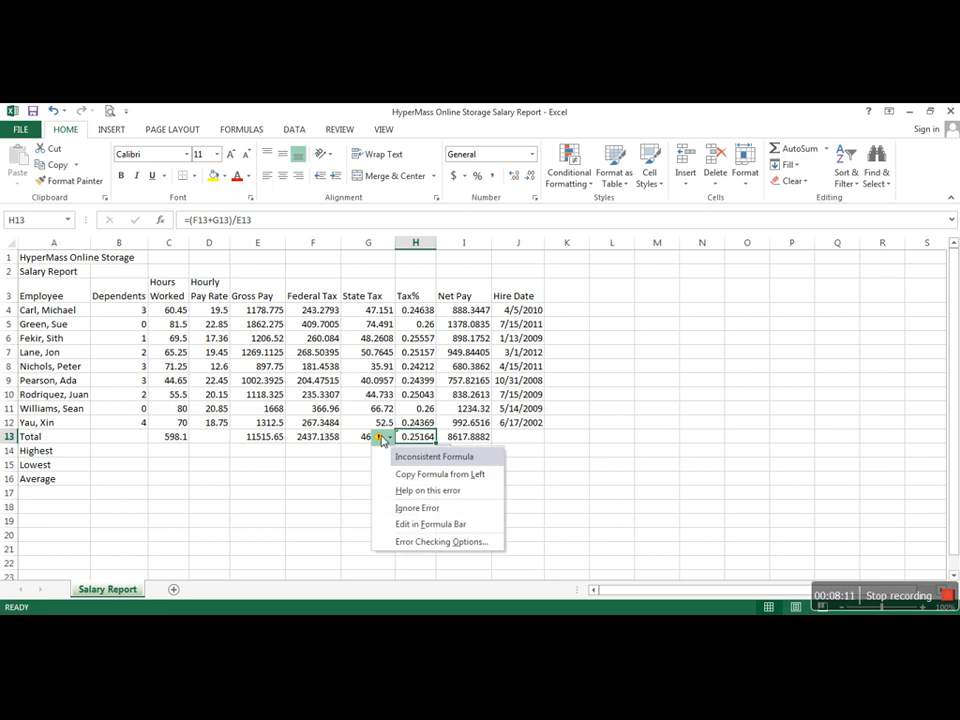
pyautogui.click(389, 443)
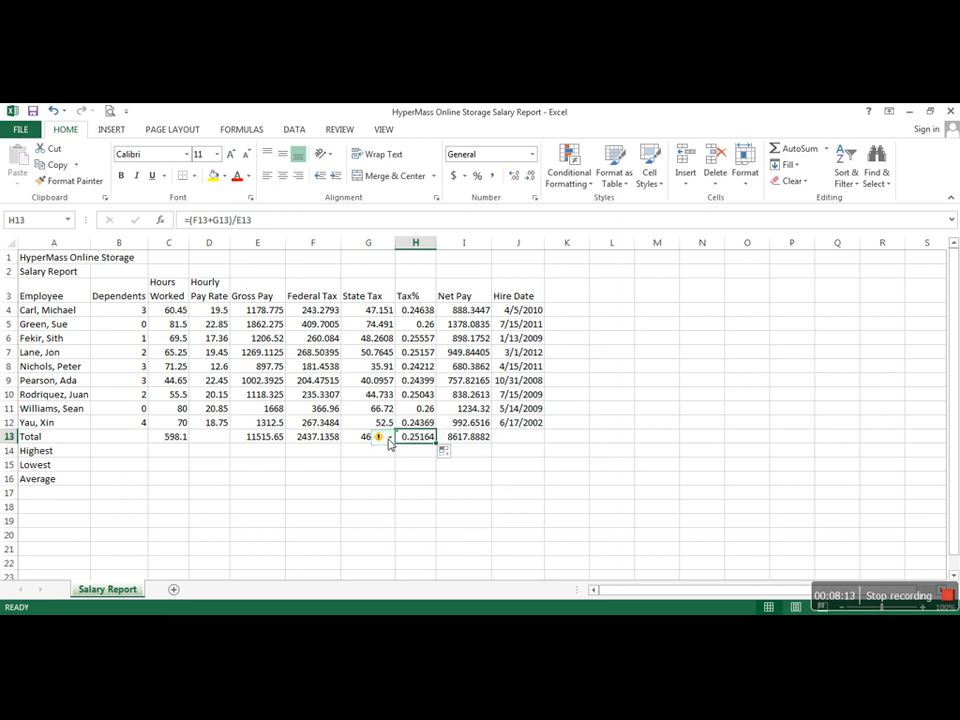
pyautogui.moveTo(380, 444)
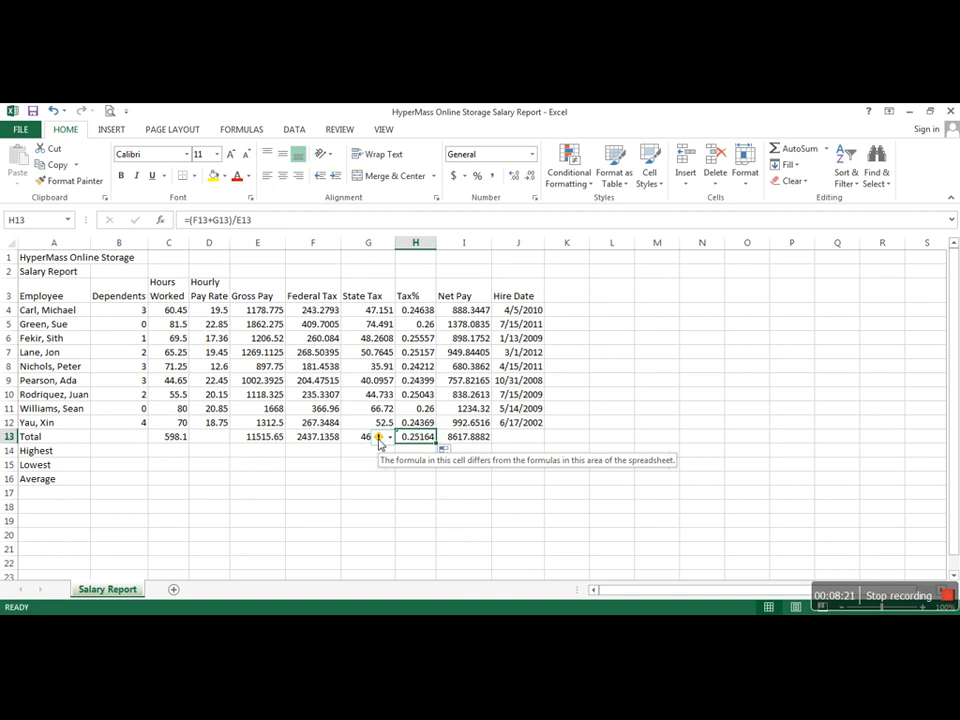
pyautogui.click(170, 437)
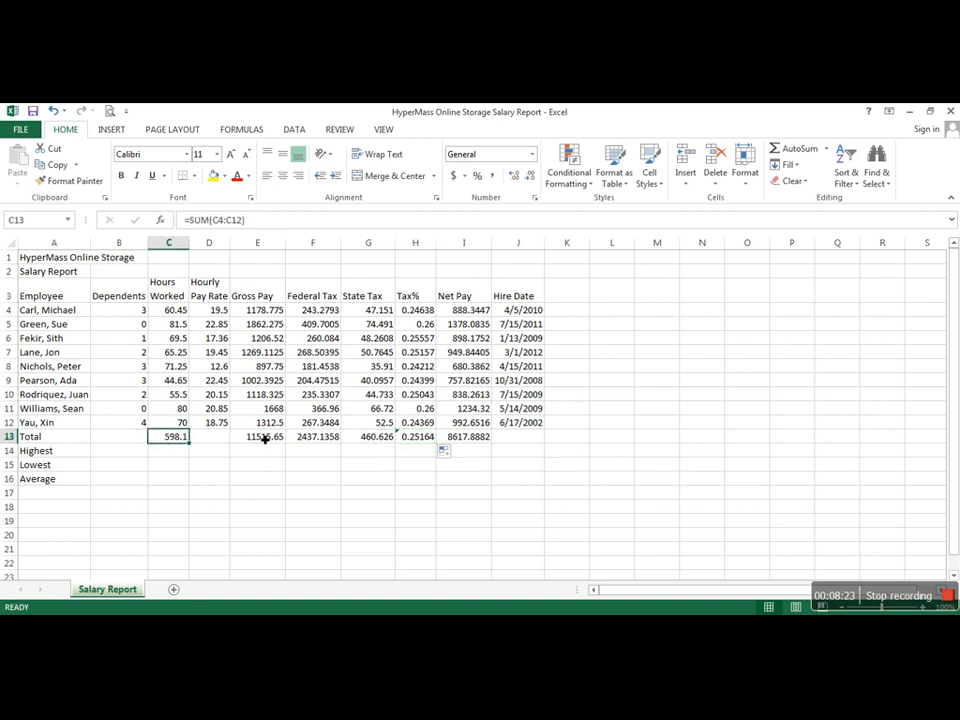
pyautogui.click(265, 438)
pyautogui.click(311, 439)
pyautogui.click(365, 441)
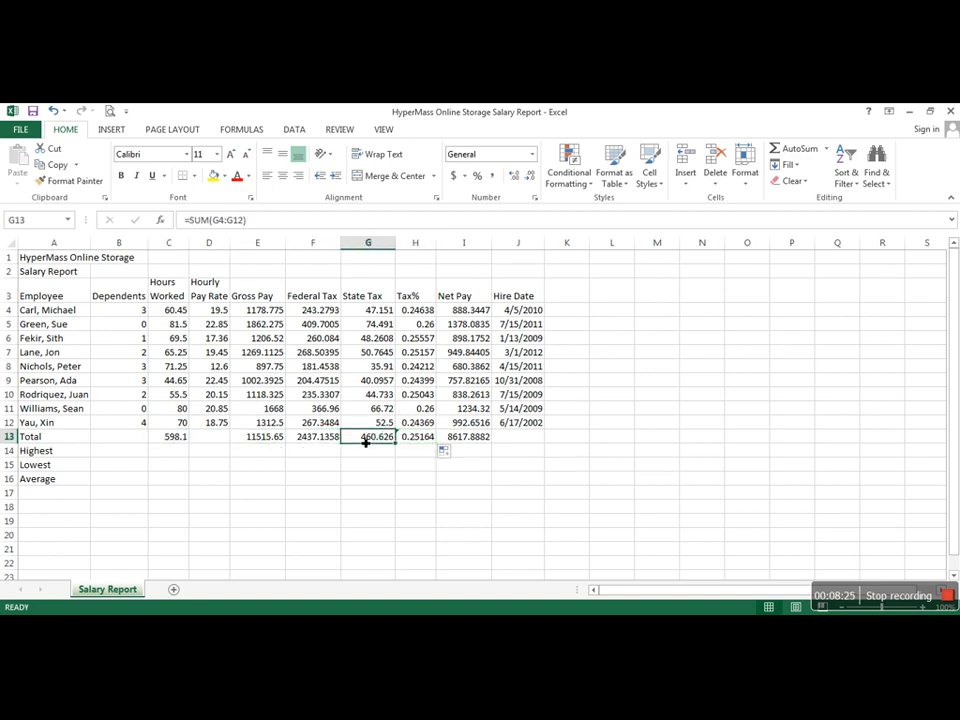
# Step: Ignore the inconsistent formula error flagged on the total Tax% in H13
pyautogui.click(413, 440)
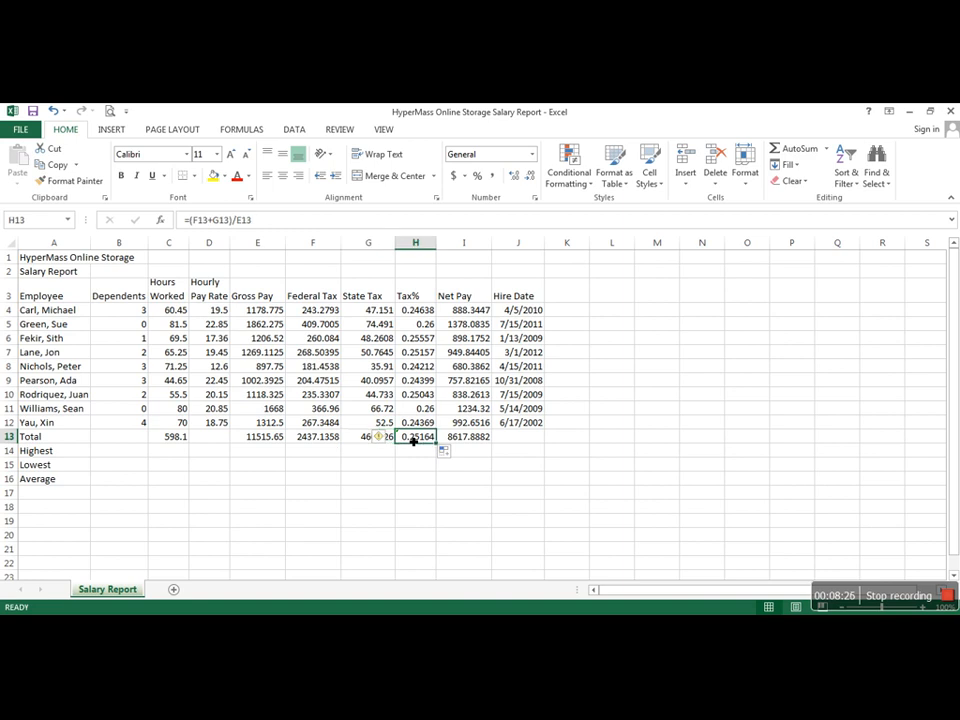
pyautogui.click(386, 440)
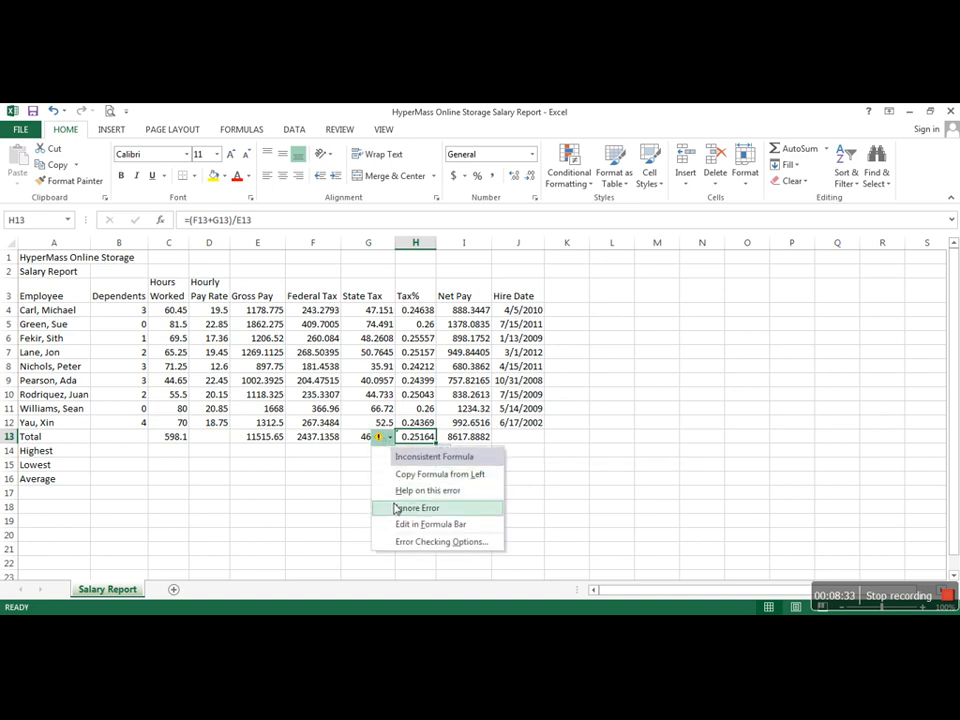
pyautogui.click(397, 508)
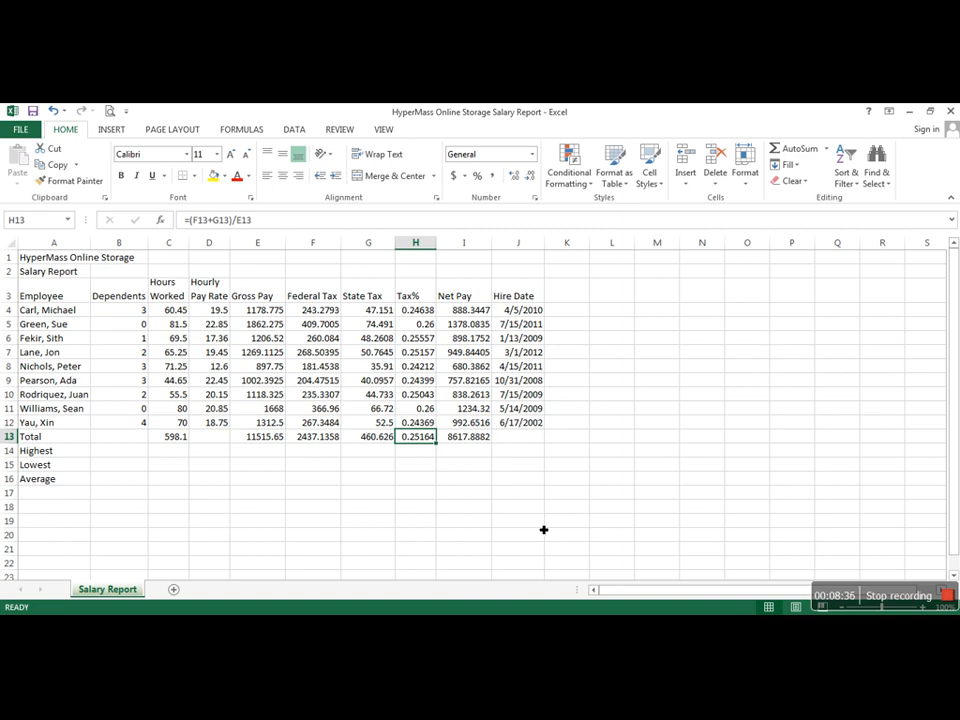
# Step: Insert the MAX function in B14 for the highest Dependents value
pyautogui.click(120, 456)
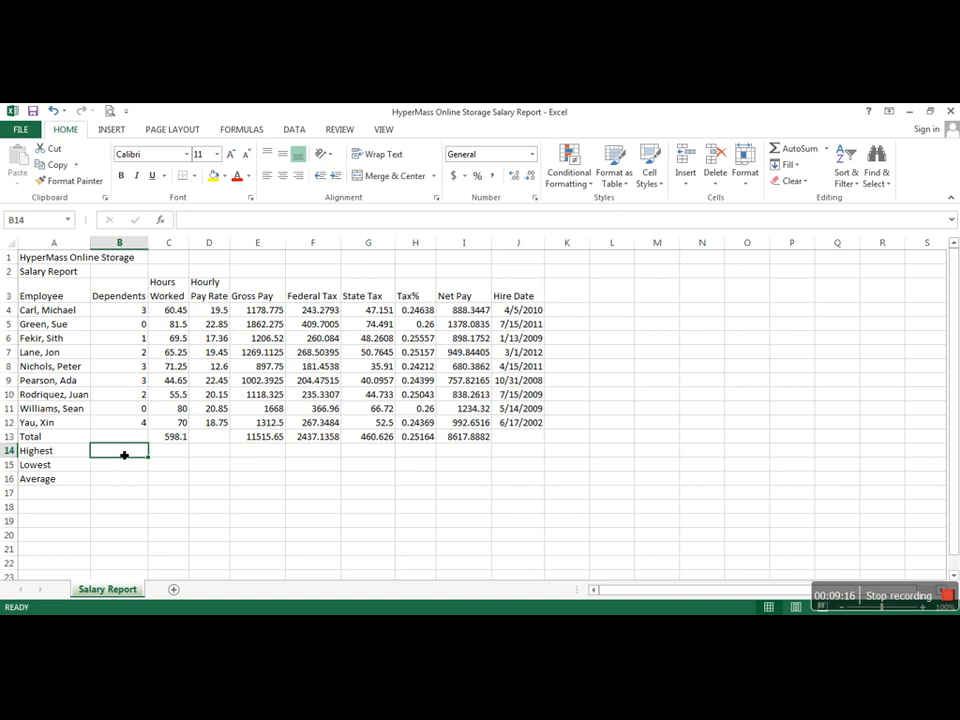
pyautogui.click(161, 220)
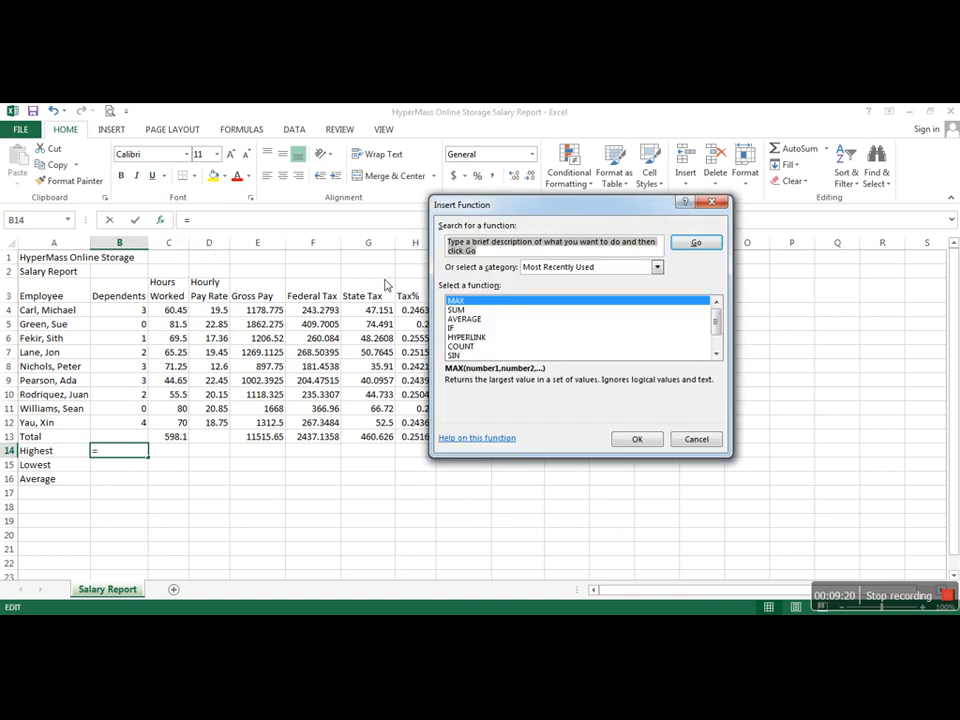
pyautogui.click(468, 302)
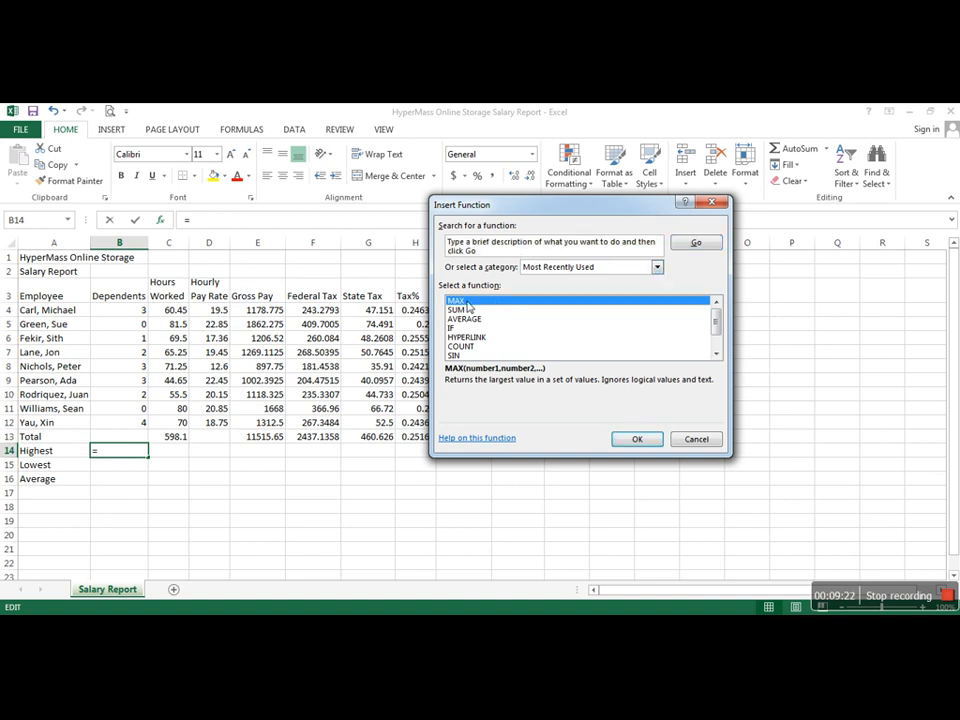
pyautogui.click(638, 440)
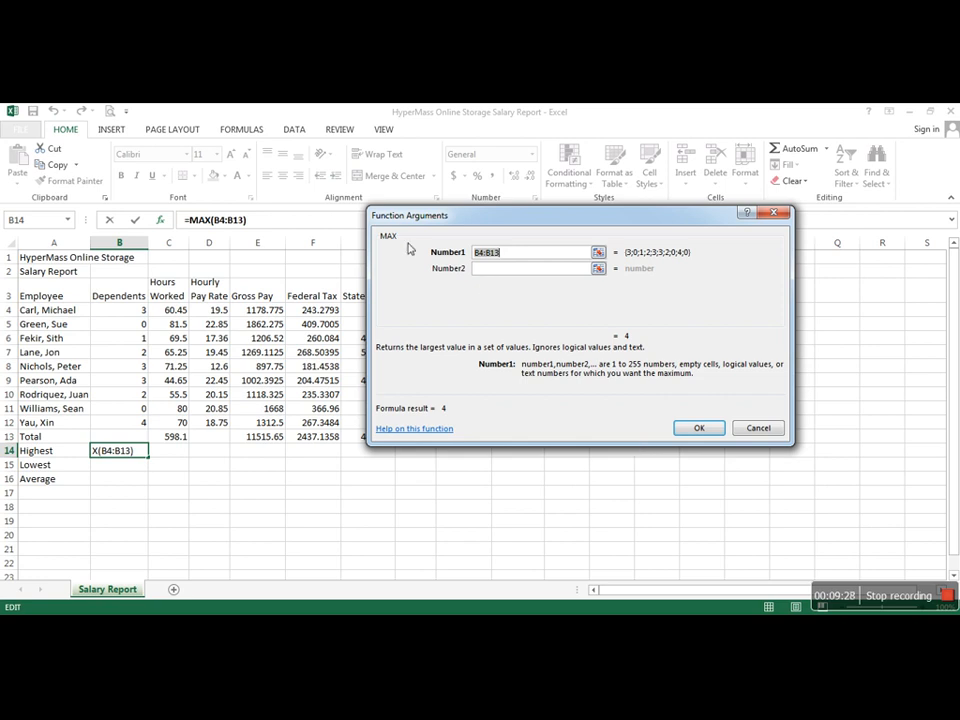
# Step: Try correcting the MAX argument range to B4:B12, and clear the argument
pyautogui.click(515, 260)
pyautogui.press('BackSpace')
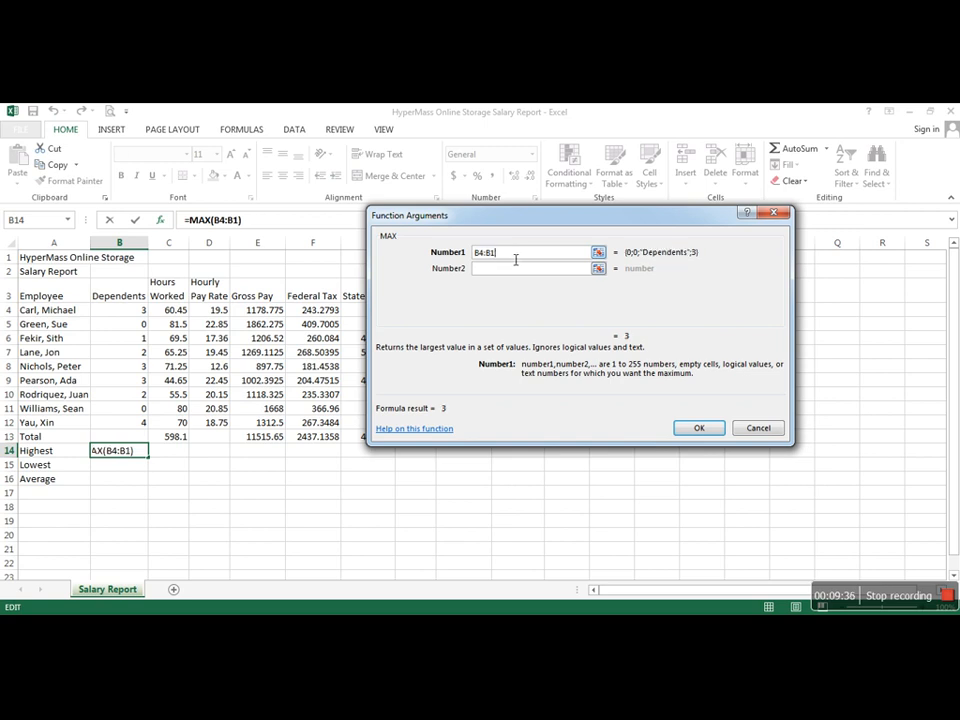
pyautogui.write('2')
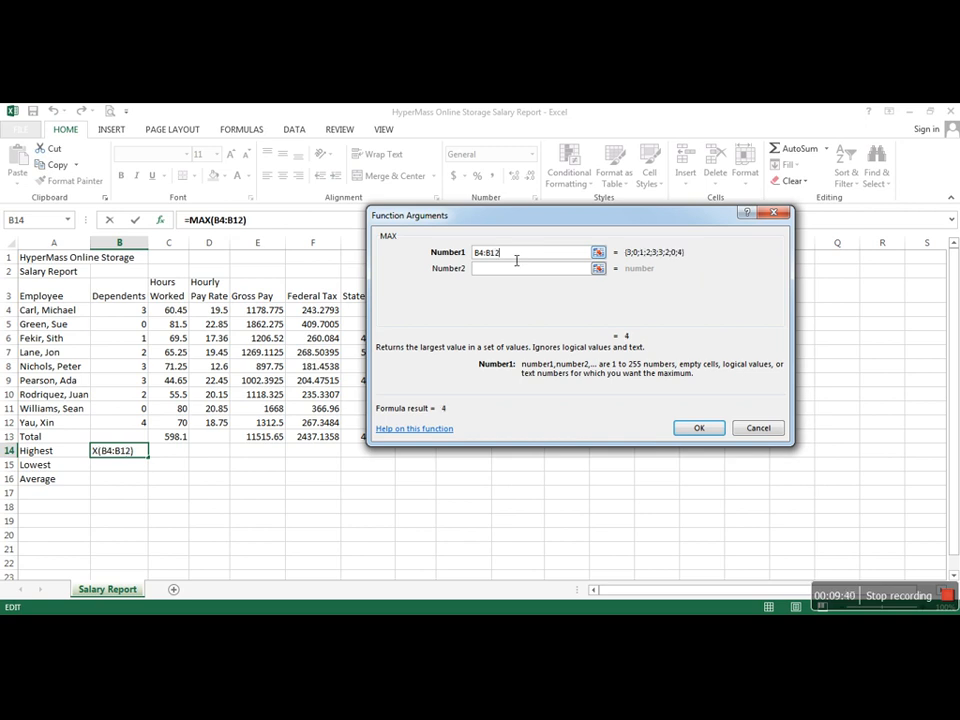
pyautogui.moveTo(493, 253); pyautogui.dragTo(467, 253)
pyautogui.press('BackSpace')
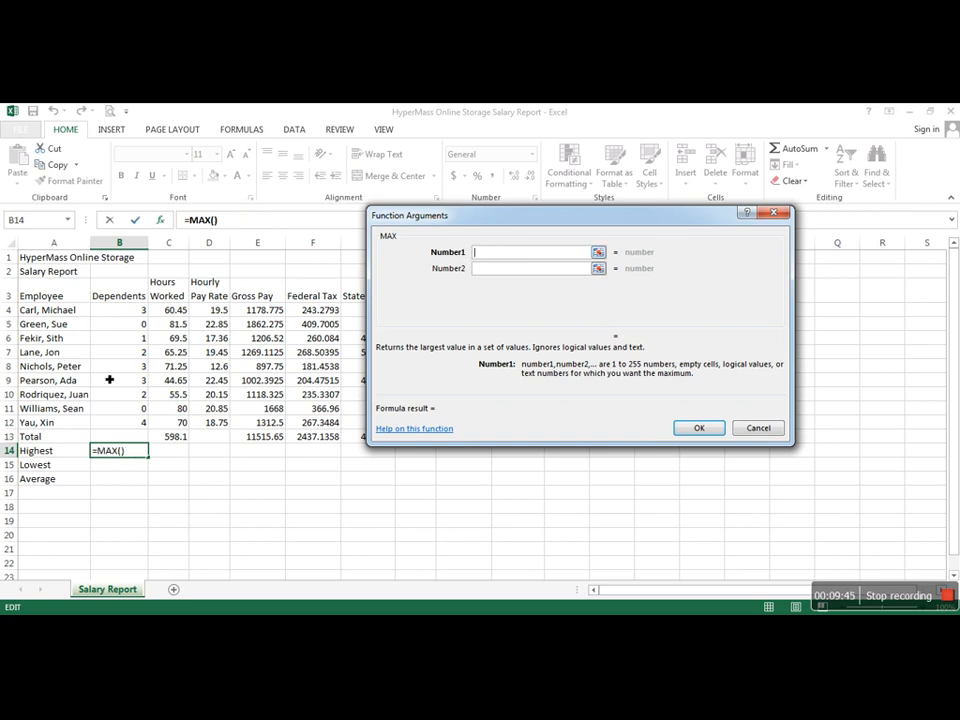
# Step: Pick the Dependents cells B4:B12 on the sheet as the MAX range and complete the function in B14
pyautogui.click(599, 254)
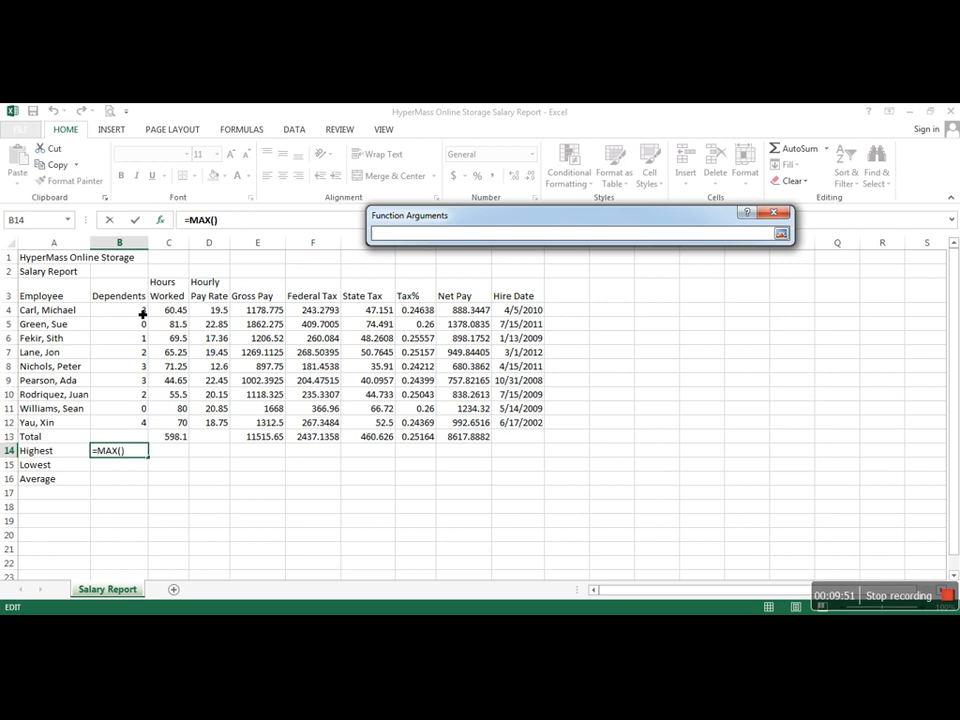
pyautogui.moveTo(142, 313); pyautogui.dragTo(135, 424)
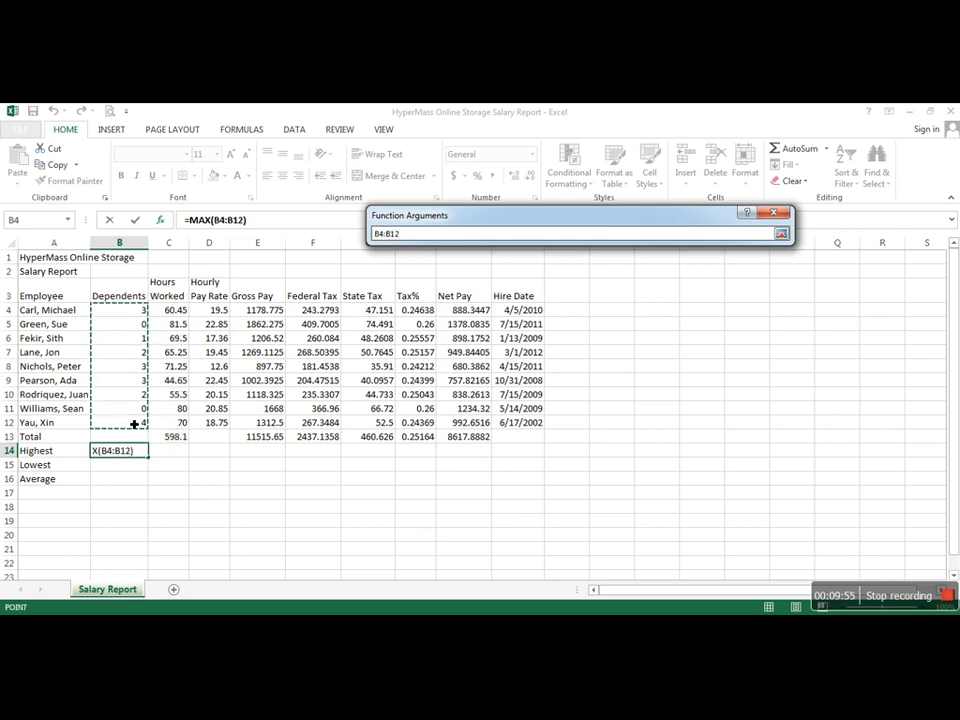
pyautogui.click(781, 235)
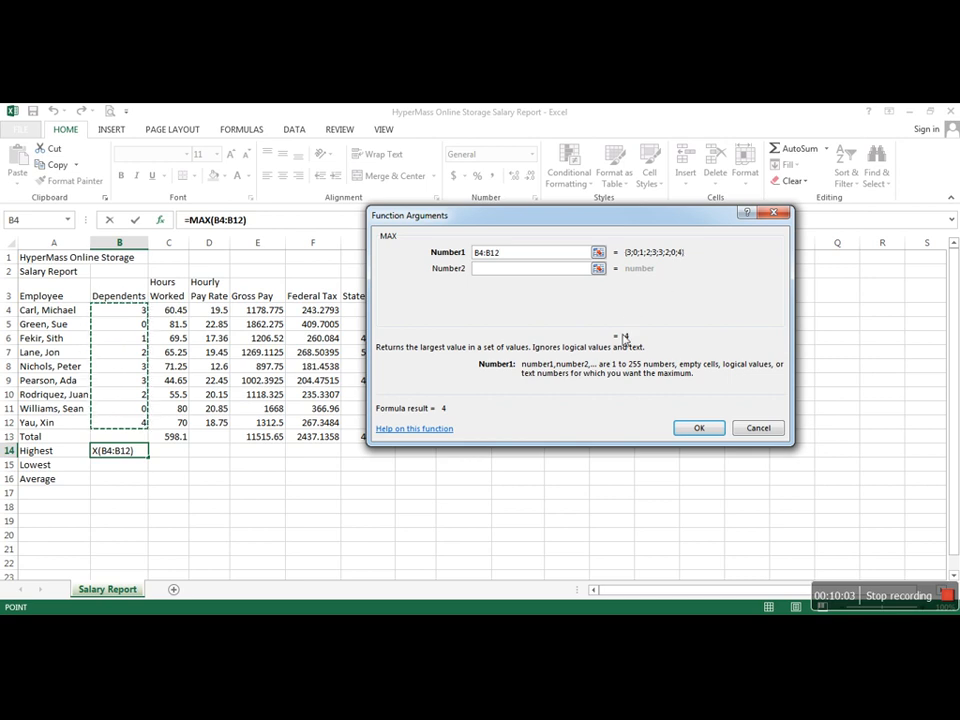
pyautogui.click(697, 428)
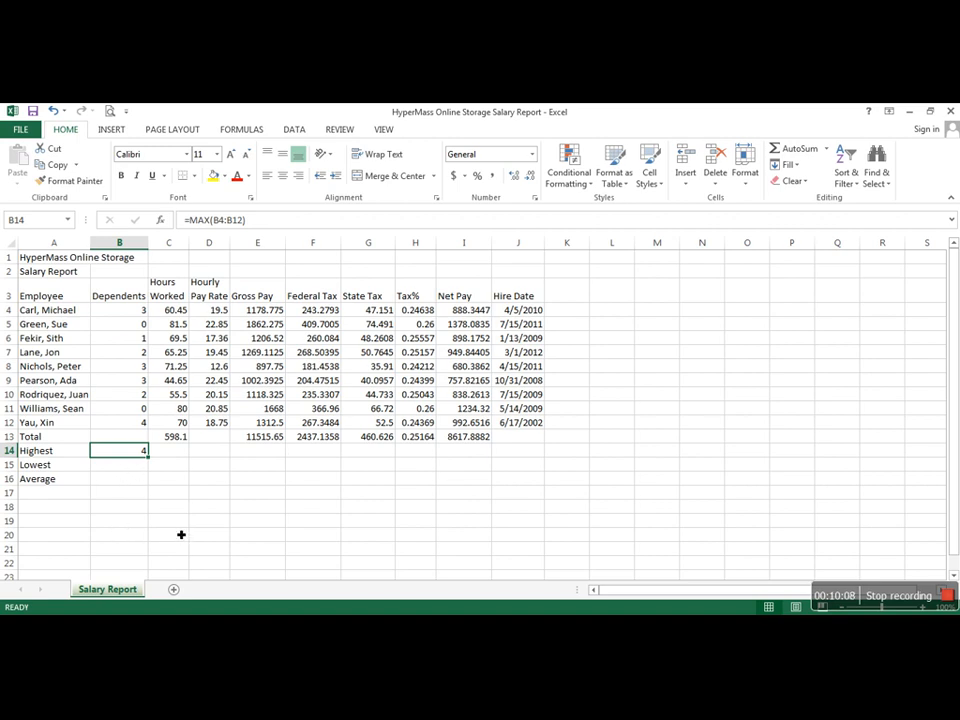
# Step: Enter a MIN formula in B15 for the lowest Dependents value, using the range B4:B12
pyautogui.click(139, 464)
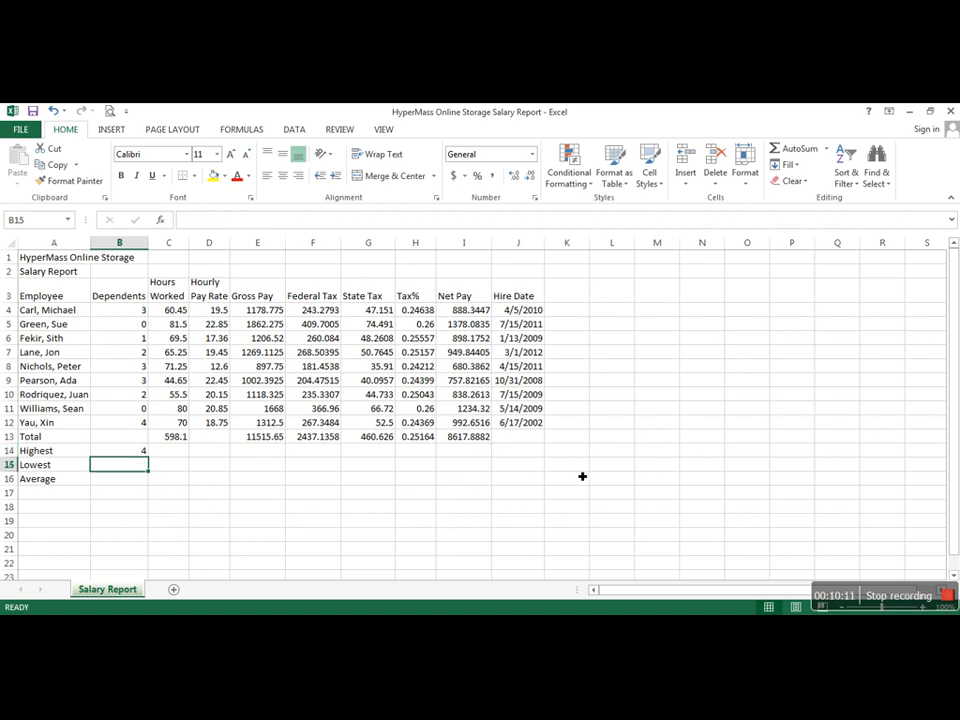
pyautogui.click(825, 150)
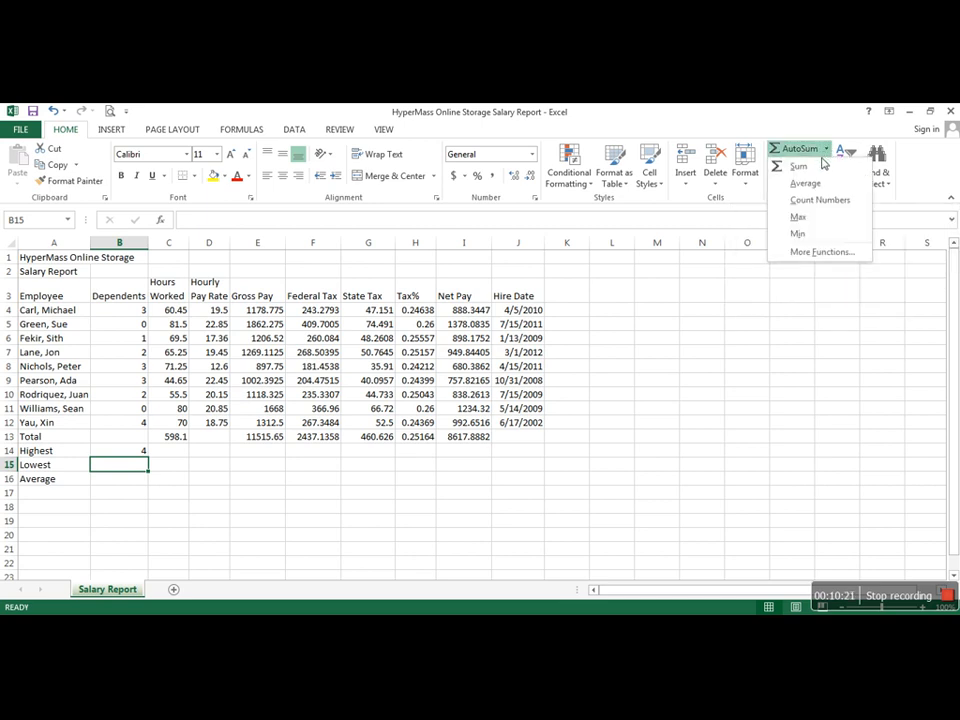
pyautogui.click(799, 234)
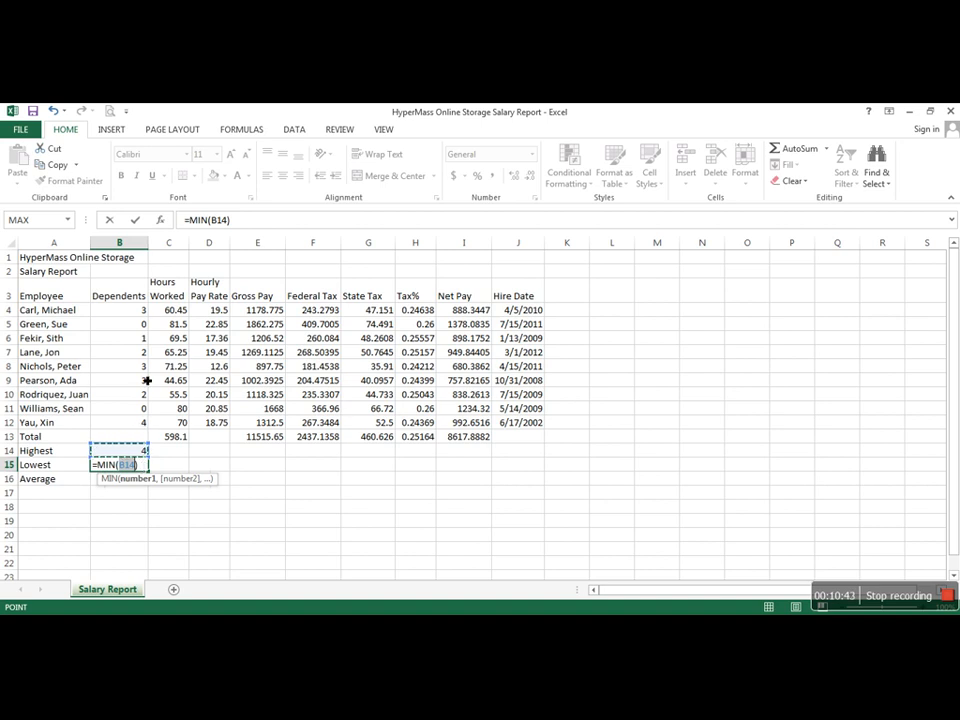
pyautogui.moveTo(129, 313); pyautogui.dragTo(142, 428)
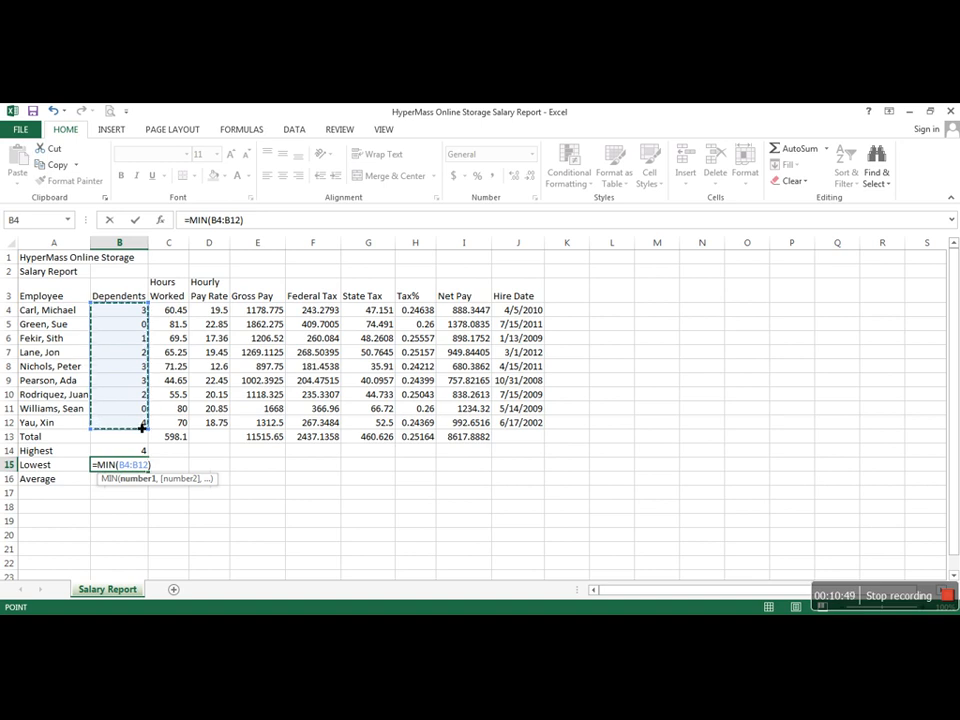
pyautogui.press('Return')
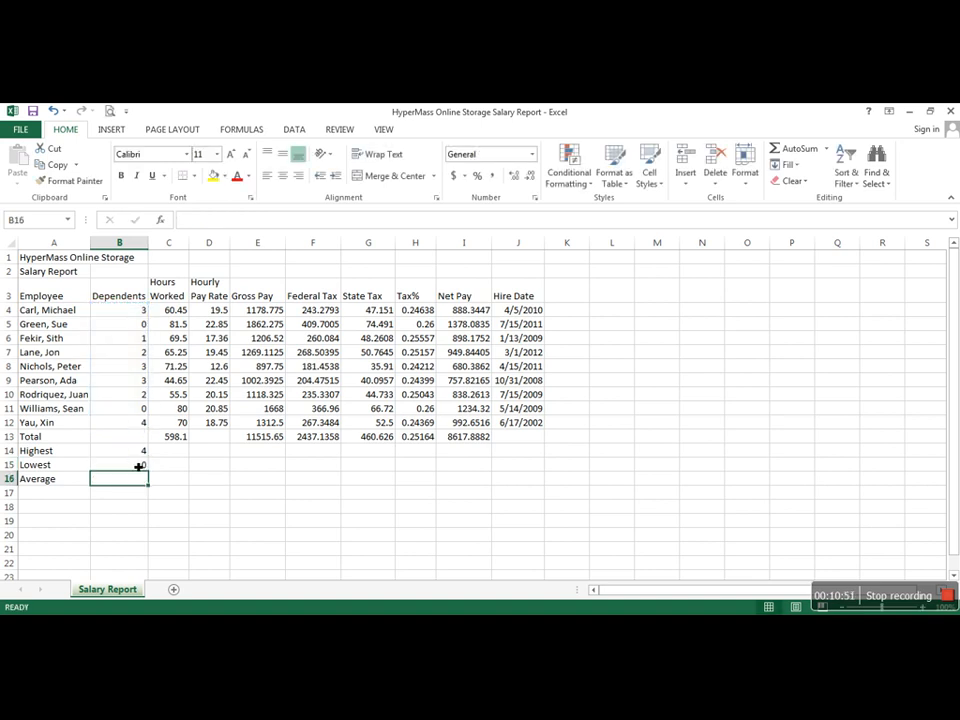
pyautogui.click(139, 467)
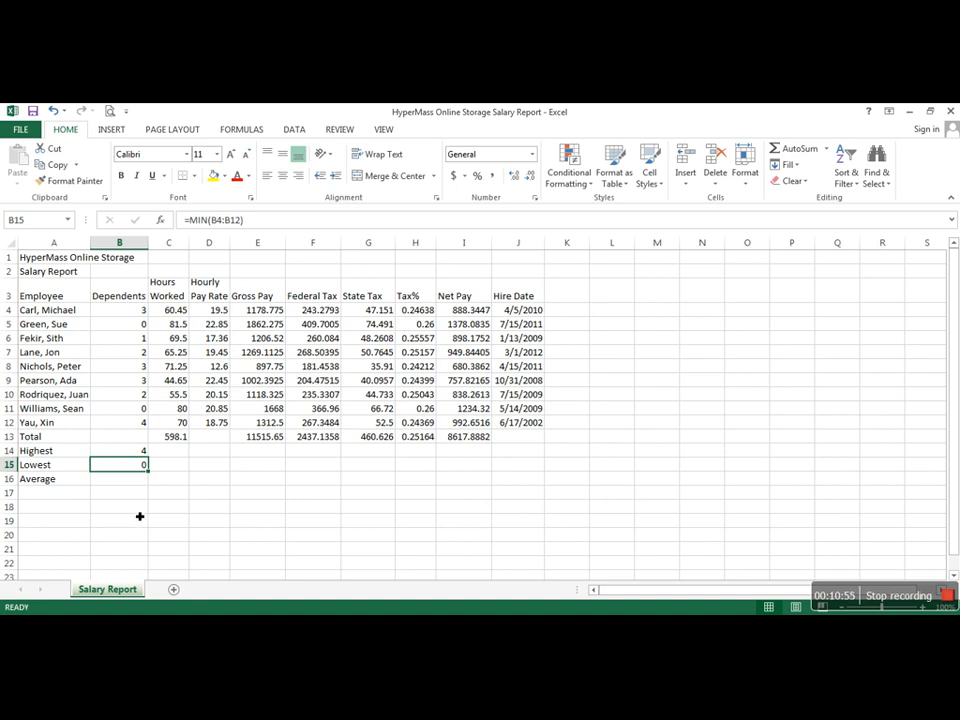
# Step: Enter an AVERAGE formula in B16 for the Dependents column, using the range B4:B12
pyautogui.click(133, 480)
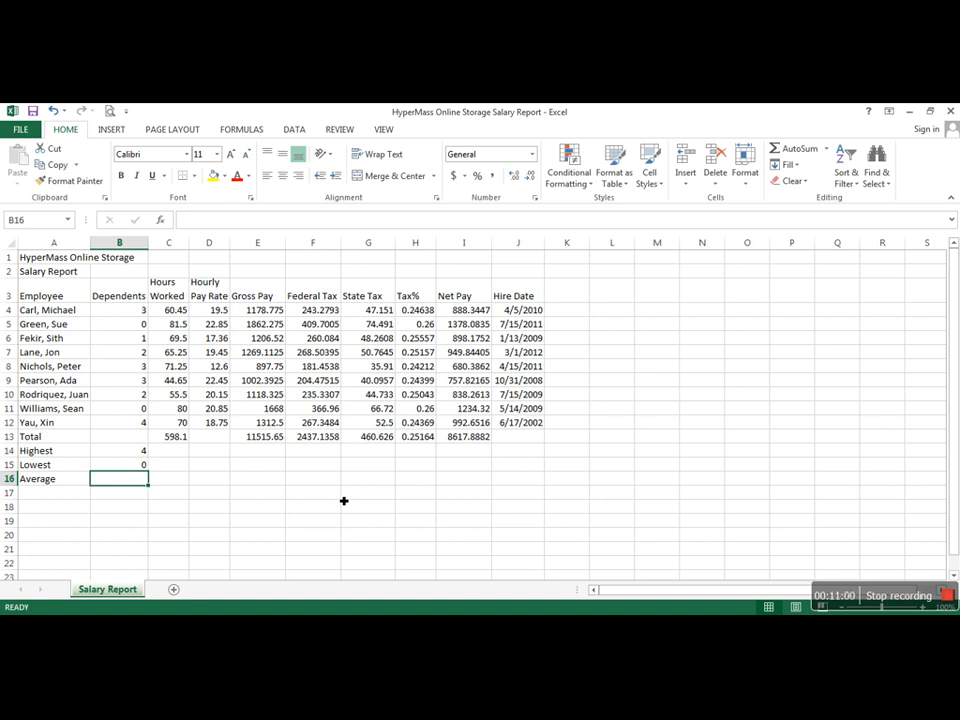
pyautogui.write('=a')
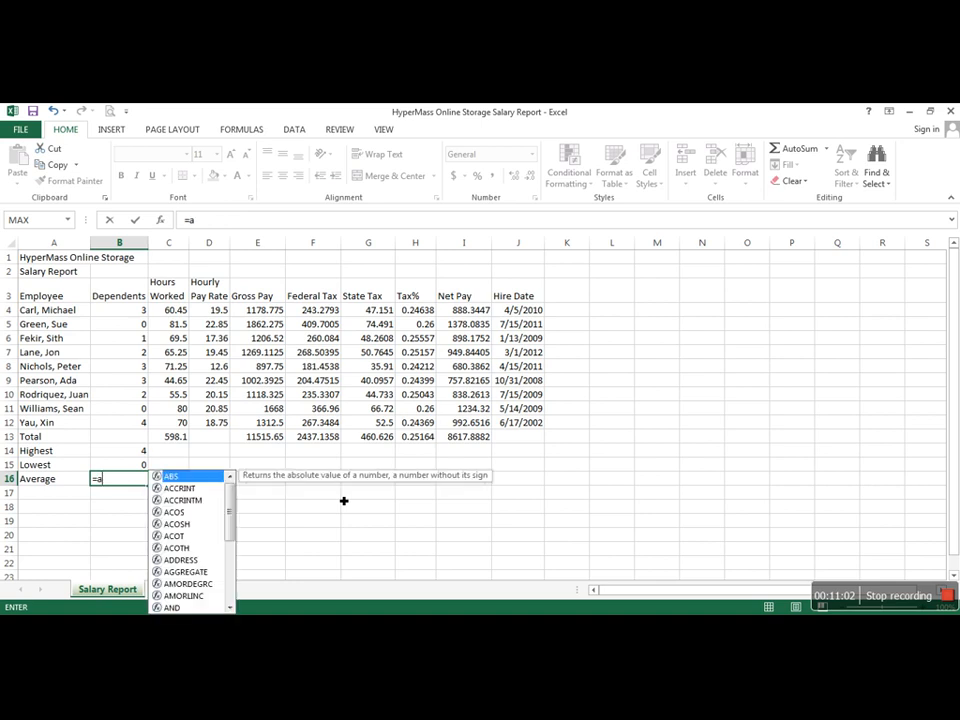
pyautogui.write('v')
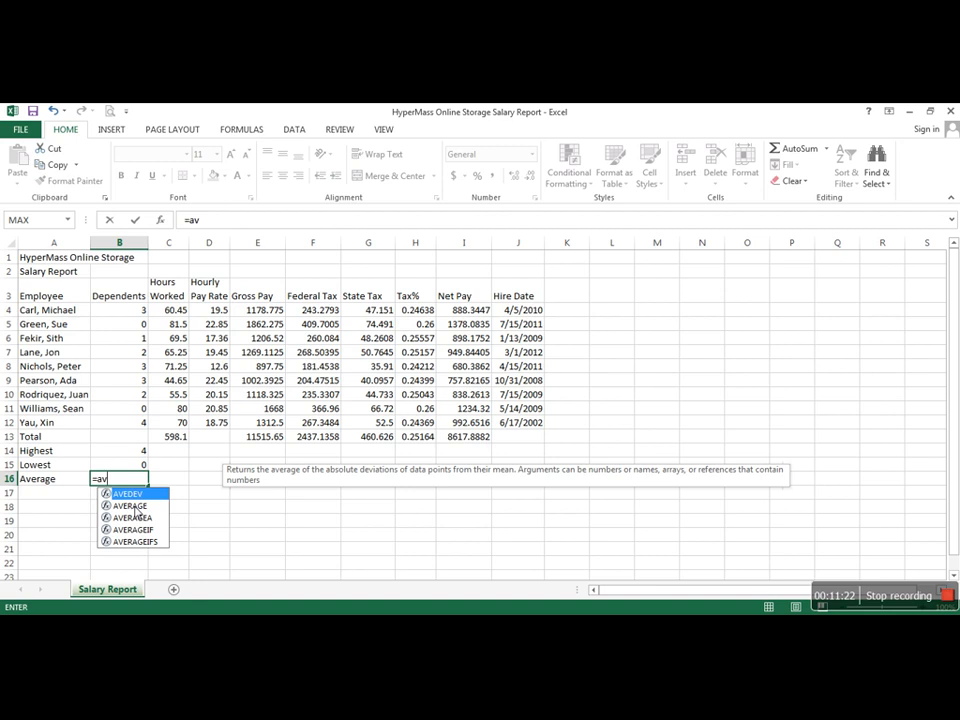
pyautogui.doubleClick(134, 507)
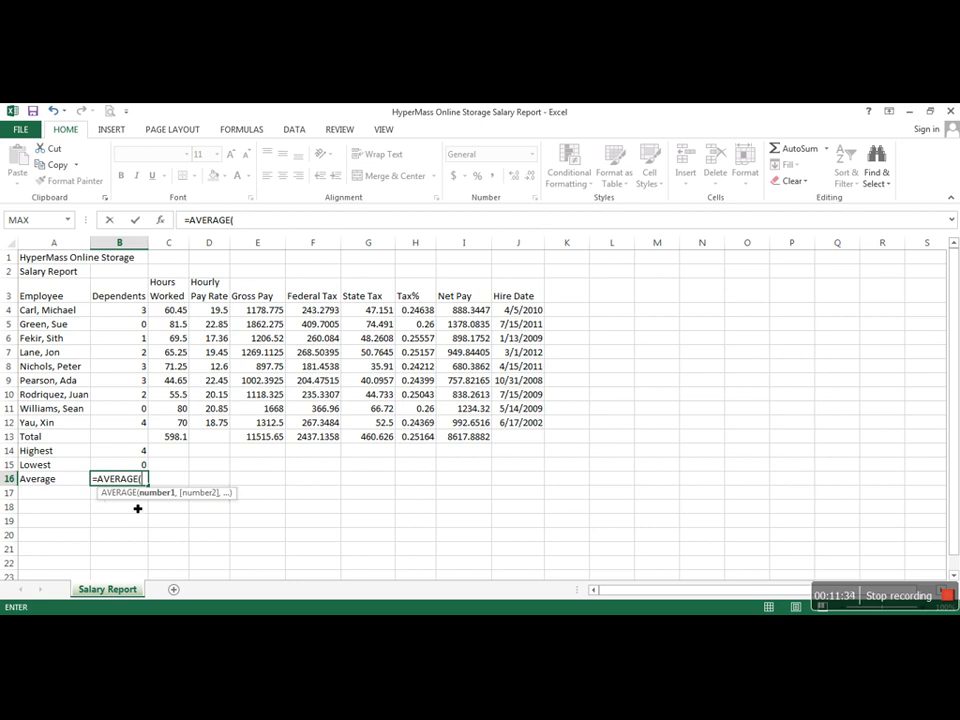
pyautogui.moveTo(118, 311); pyautogui.dragTo(107, 430)
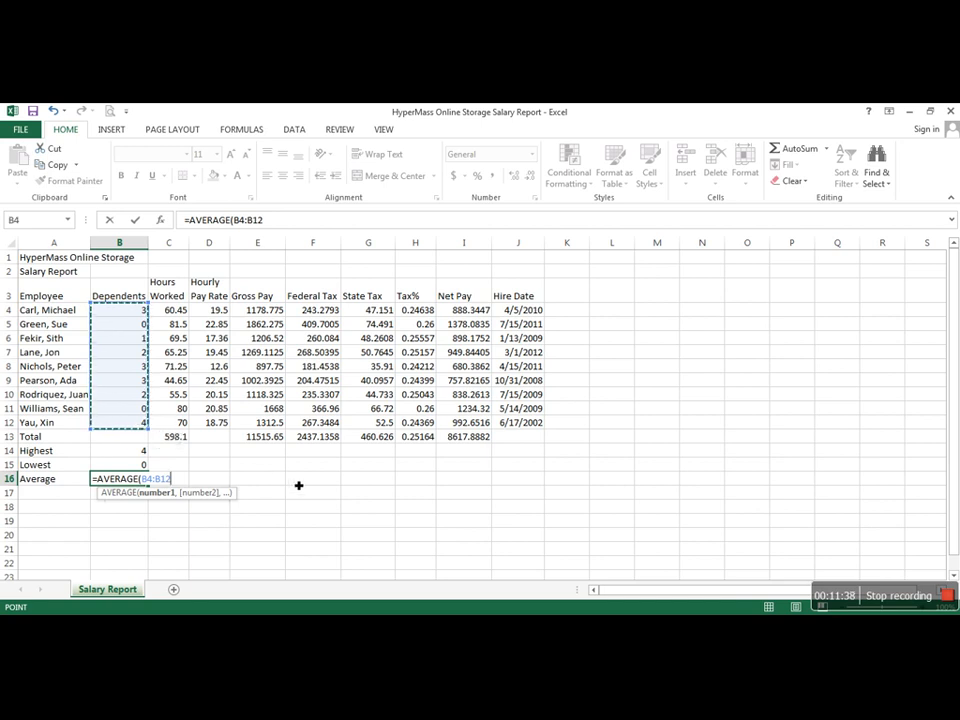
pyautogui.press('Return')
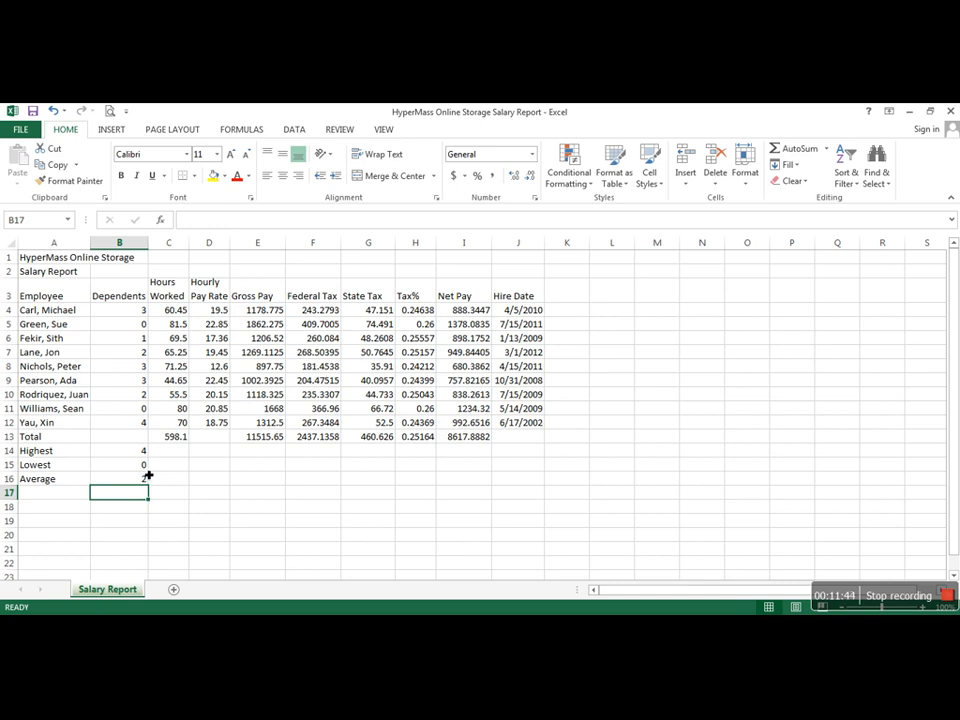
# Step: Copy the Highest, Lowest and Average formulas in B14:B16 across to the Net Pay column (column I)
pyautogui.moveTo(137, 452); pyautogui.dragTo(136, 481)
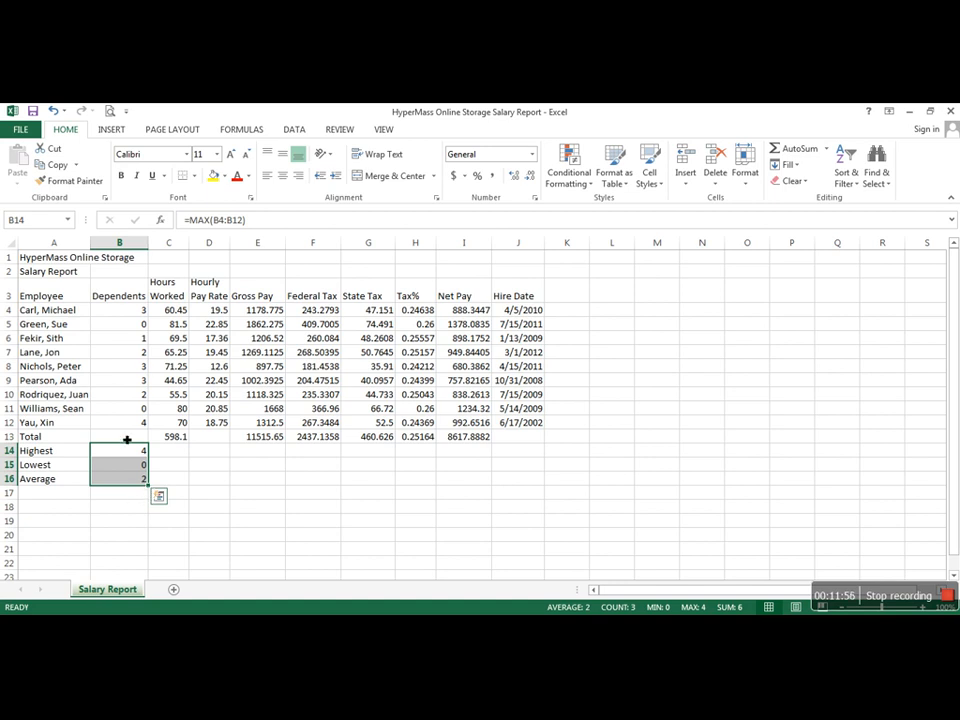
pyautogui.click(178, 464)
pyautogui.moveTo(118, 454); pyautogui.dragTo(480, 488)
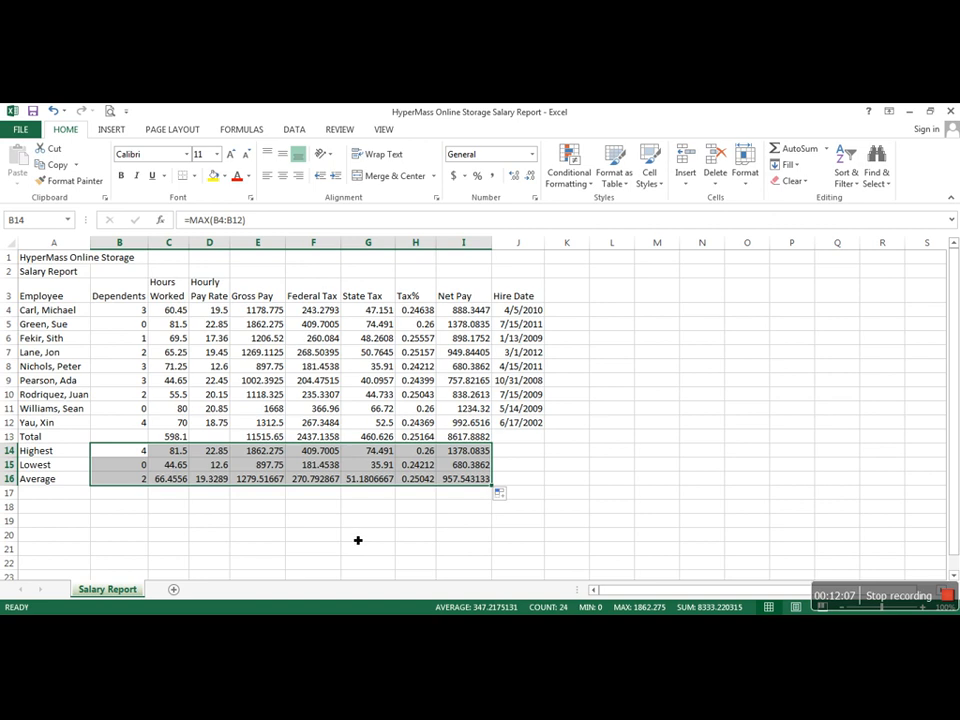
pyautogui.click(426, 519)
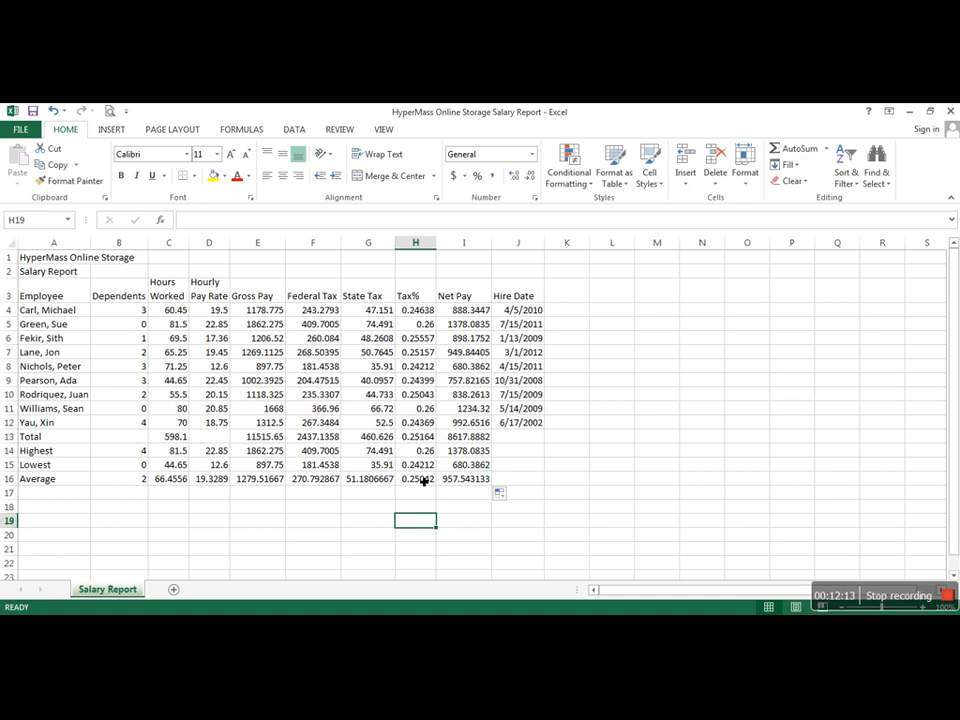
# Step: Delete the average Tax% formula from H16
pyautogui.click(424, 481)
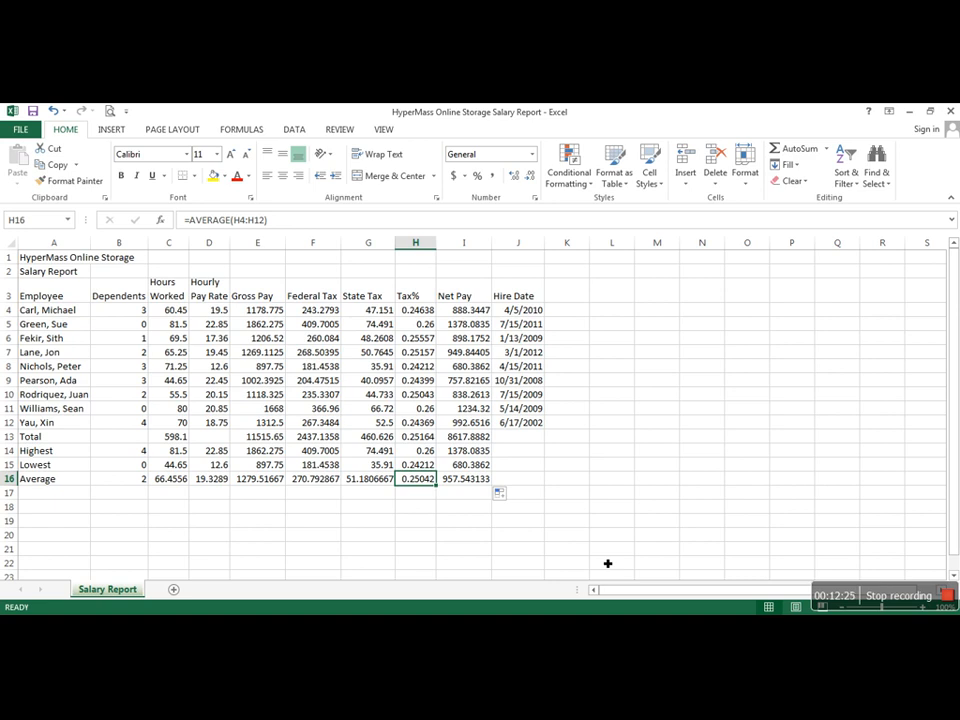
pyautogui.press('Delete')
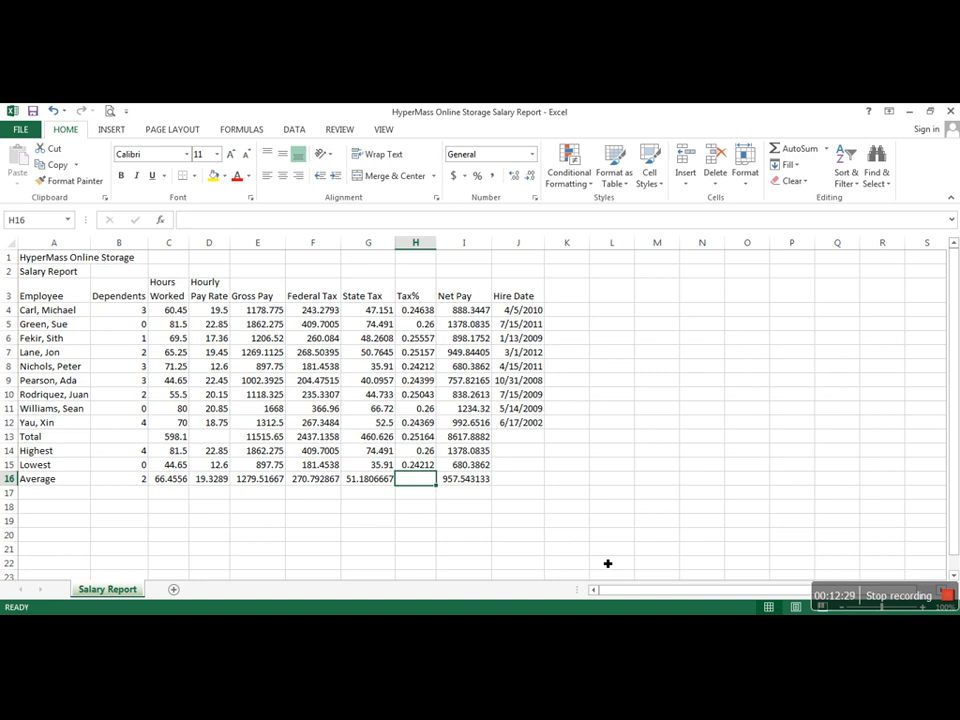
pyautogui.click(572, 490)
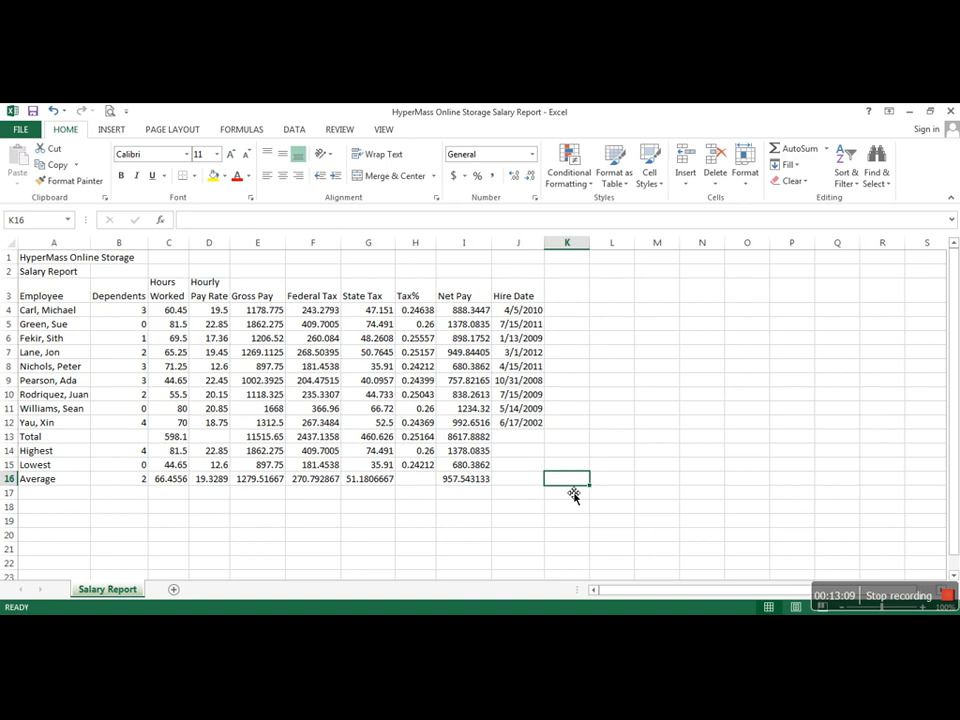
# Step: Examine the cell references in the Gross Pay formula in E4 and the Tax% formula in H4
pyautogui.doubleClick(260, 312)
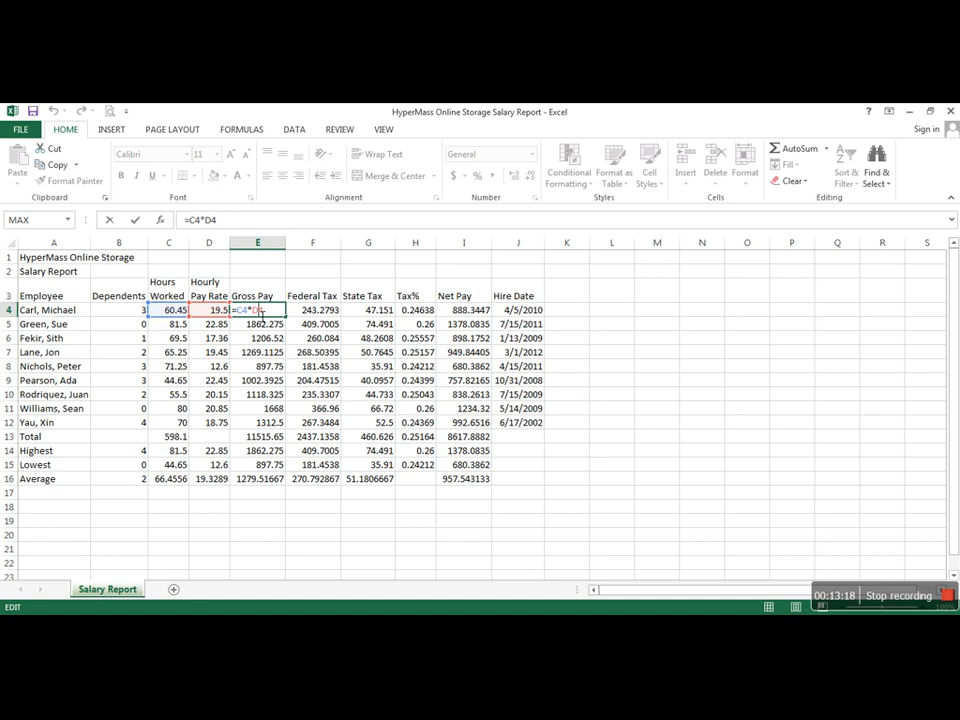
pyautogui.press('Escape')
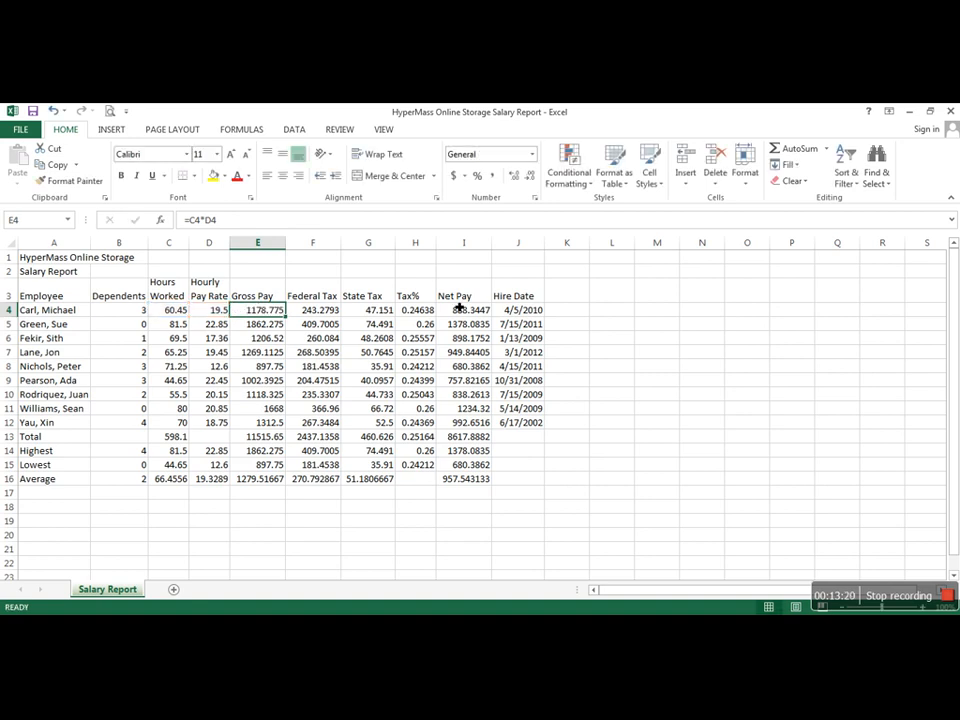
pyautogui.doubleClick(425, 310)
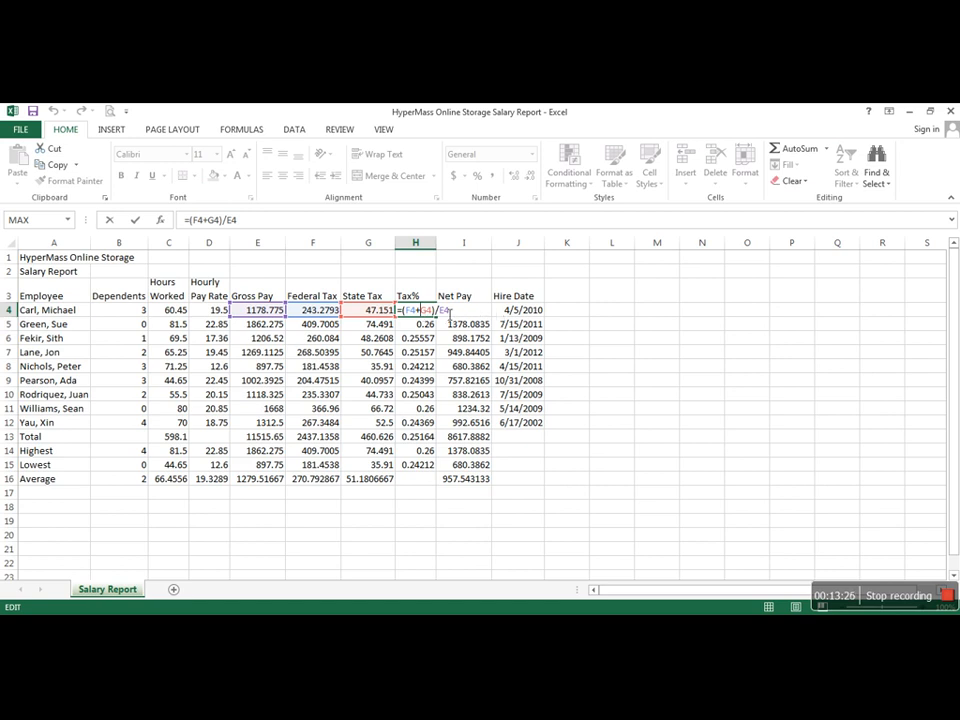
pyautogui.press('Escape')
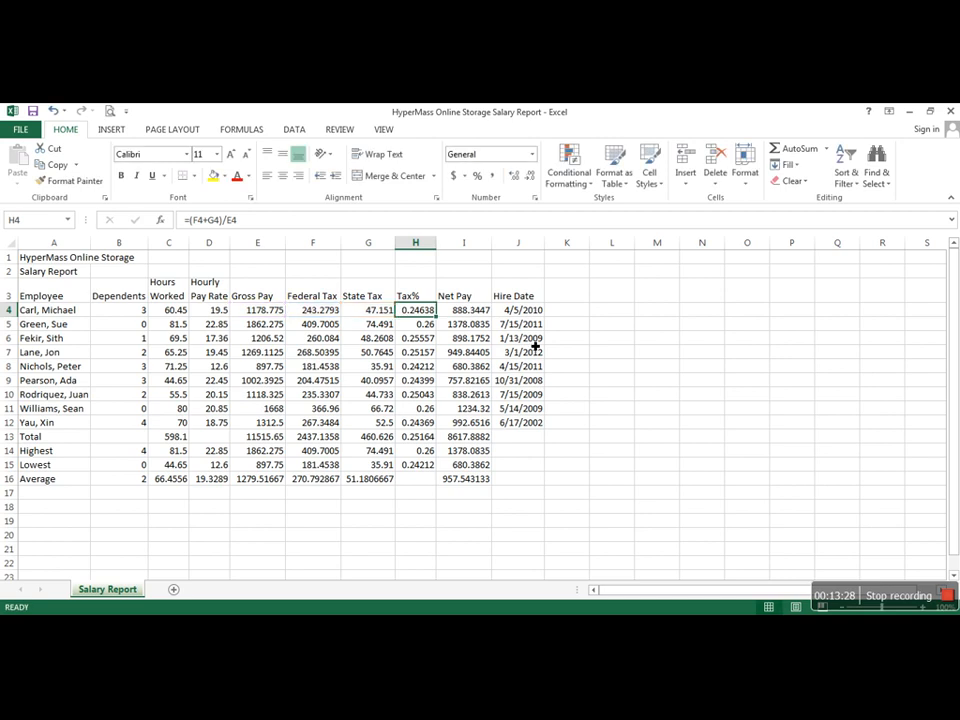
pyautogui.click(653, 395)
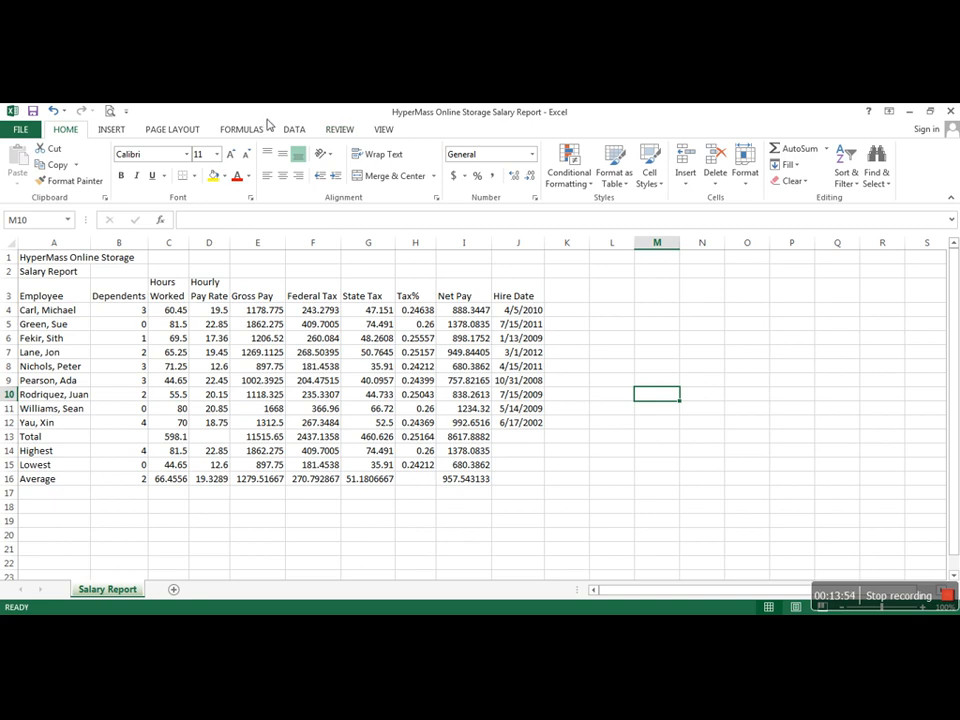
# Step: Apply the second of the two Basis themes to the workbook
pyautogui.click(170, 130)
pyautogui.click(17, 168)
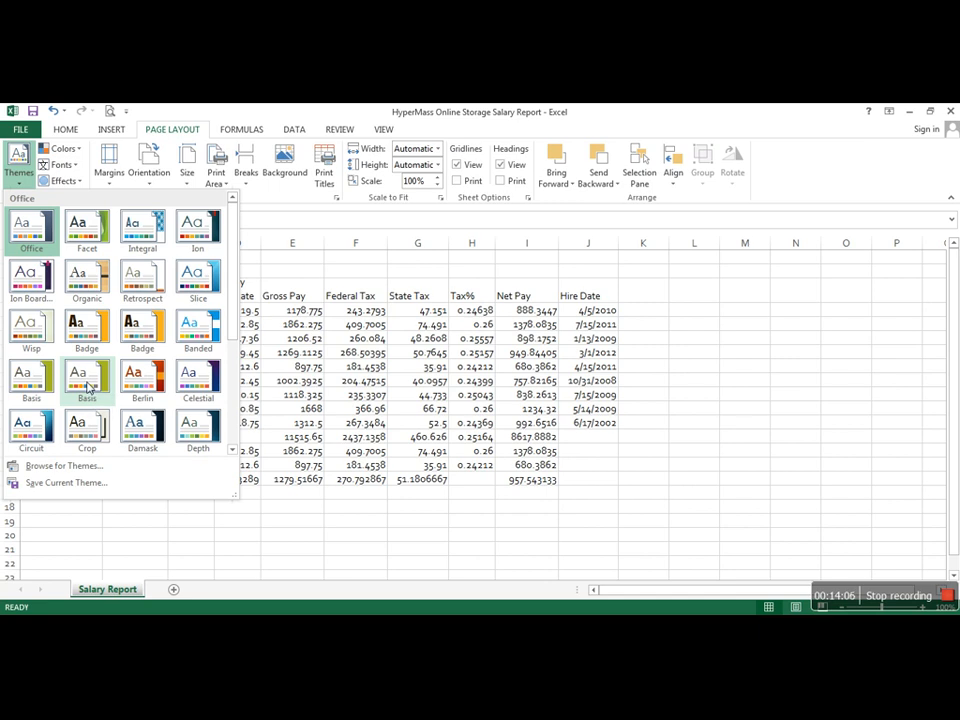
pyautogui.click(88, 386)
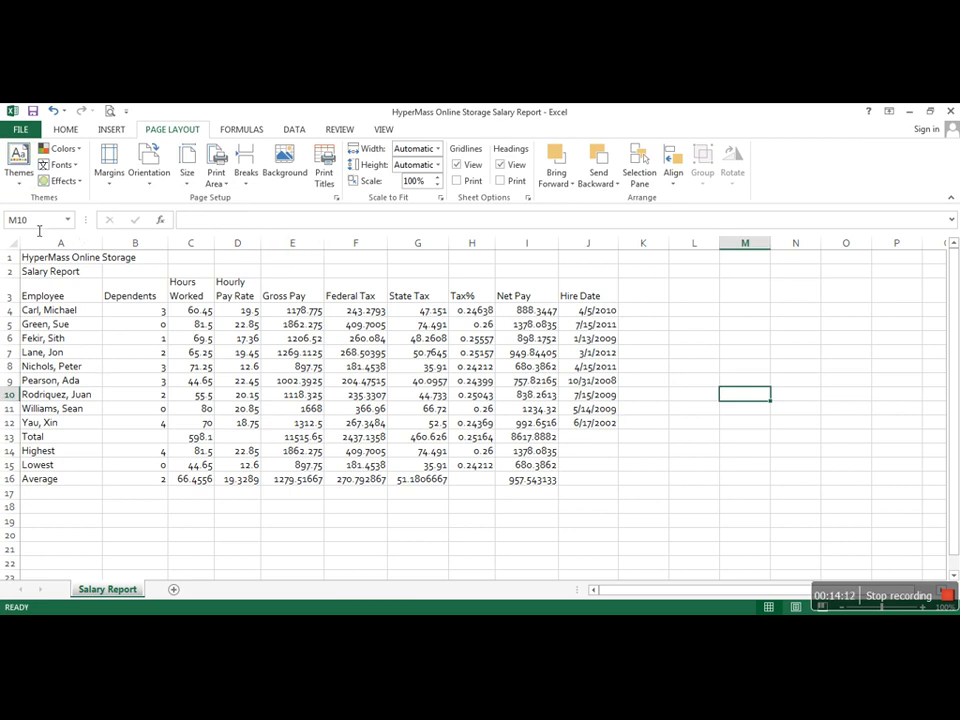
# Step: Merge and center the HyperMass Online Storage title across A1:J1 and the Salary Report subtitle across A2:J2
pyautogui.click(65, 129)
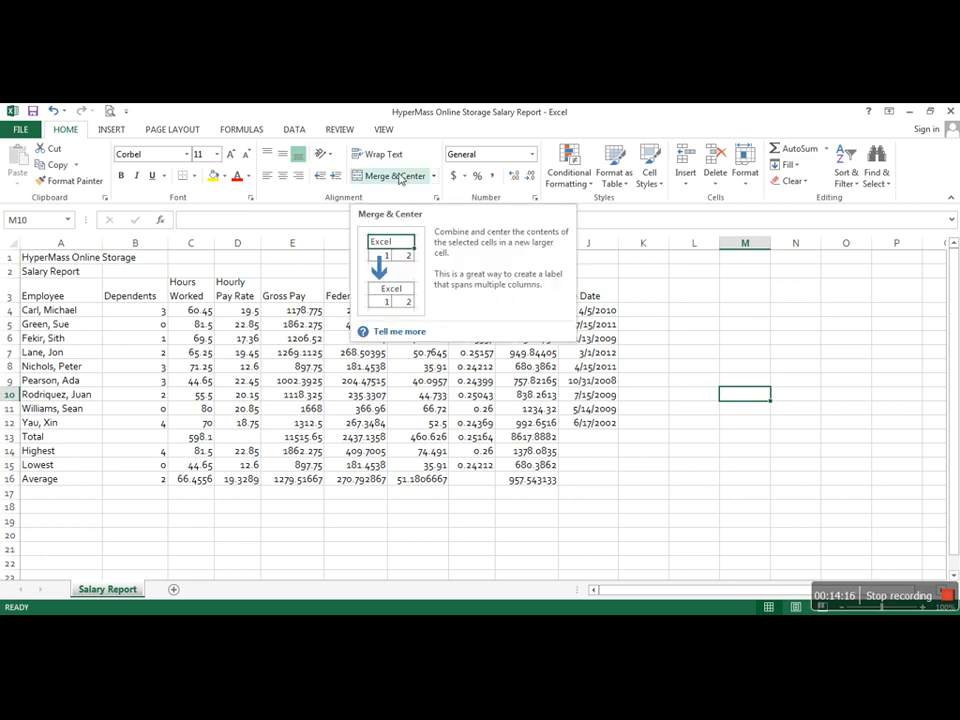
pyautogui.click(55, 260)
pyautogui.moveTo(55, 263); pyautogui.dragTo(592, 266)
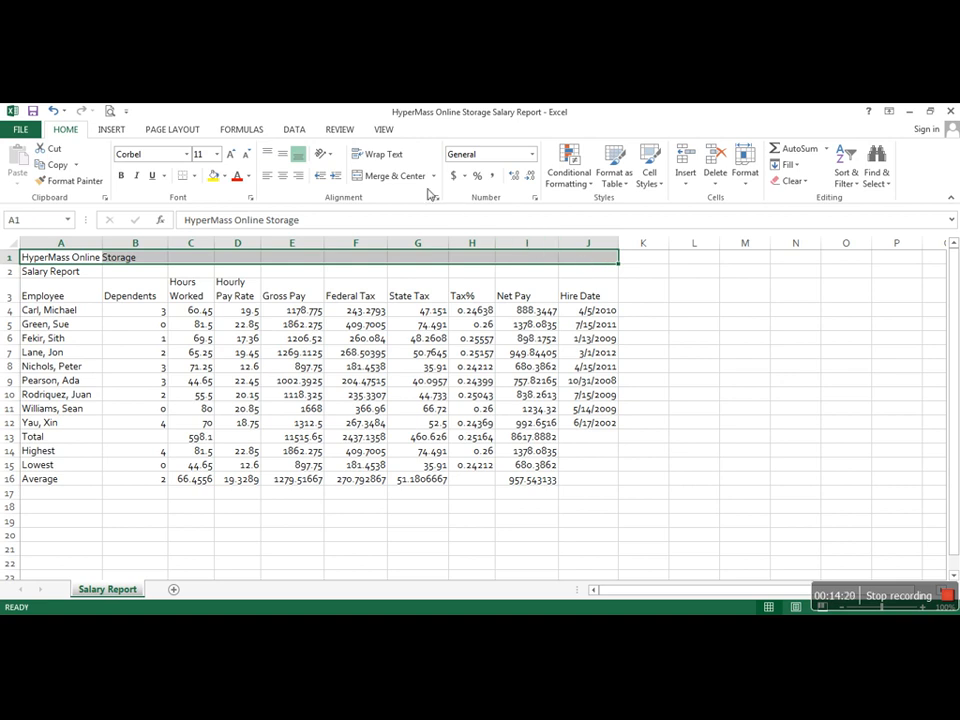
pyautogui.click(398, 178)
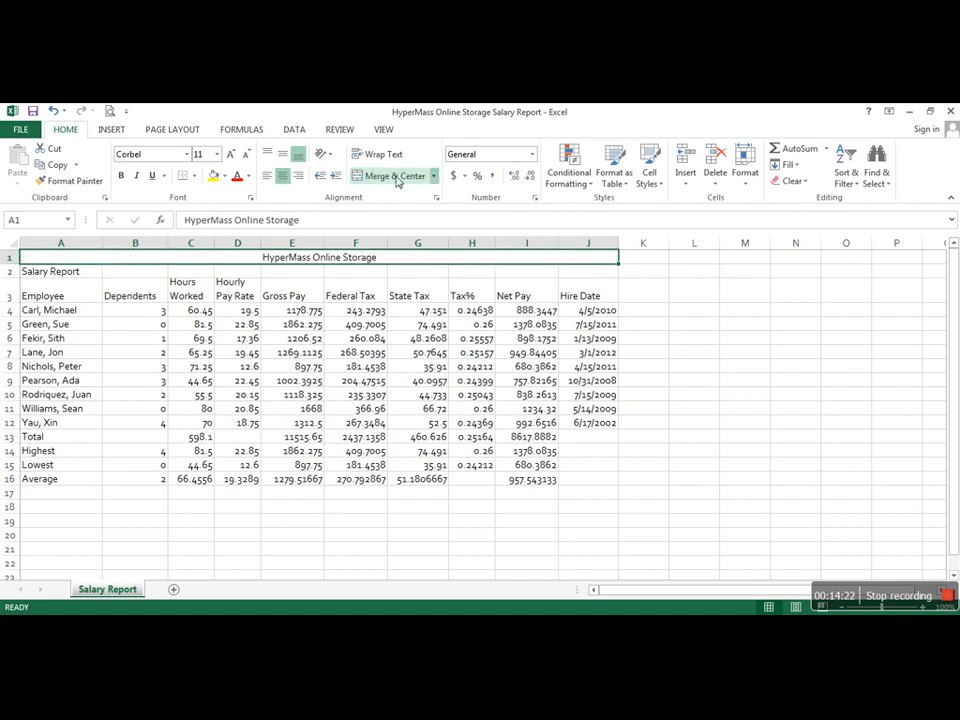
pyautogui.moveTo(57, 279); pyautogui.dragTo(586, 276)
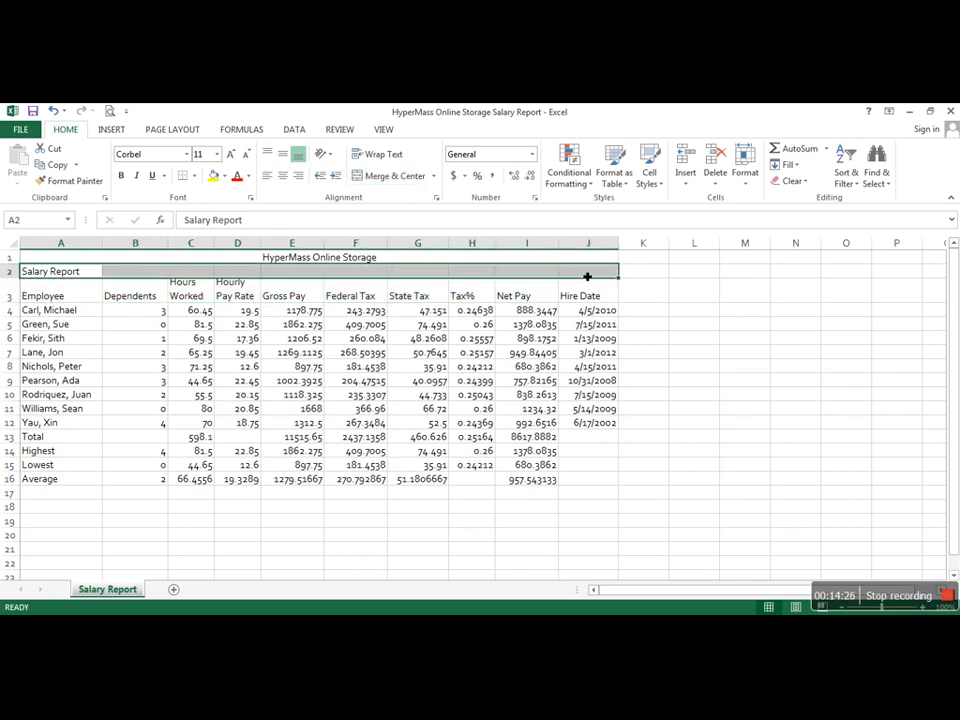
pyautogui.click(405, 177)
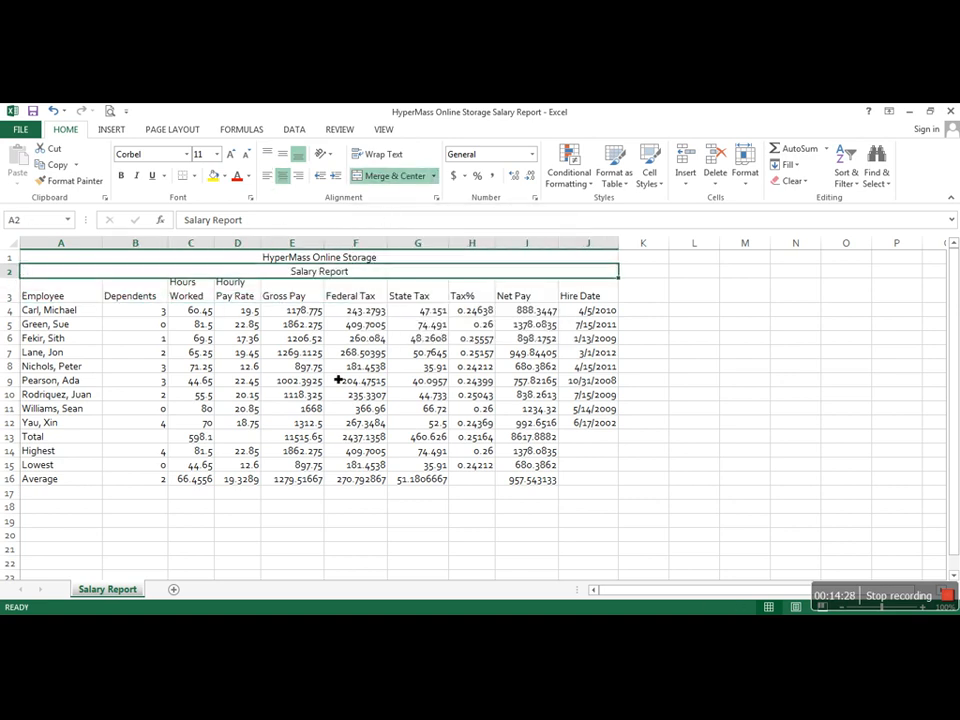
# Step: Apply the Title cell style to the title and subtitle in rows 1 and 2, and reduce the Salary Report subtitle's font size to 16
pyautogui.click(358, 259)
pyautogui.moveTo(358, 261); pyautogui.dragTo(359, 271)
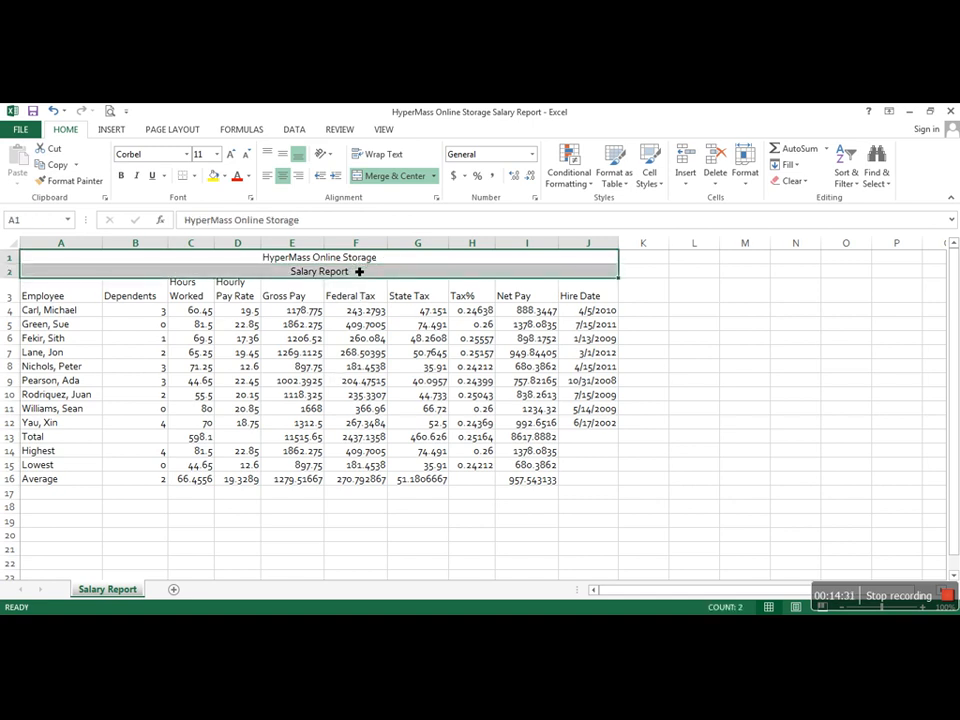
pyautogui.click(649, 176)
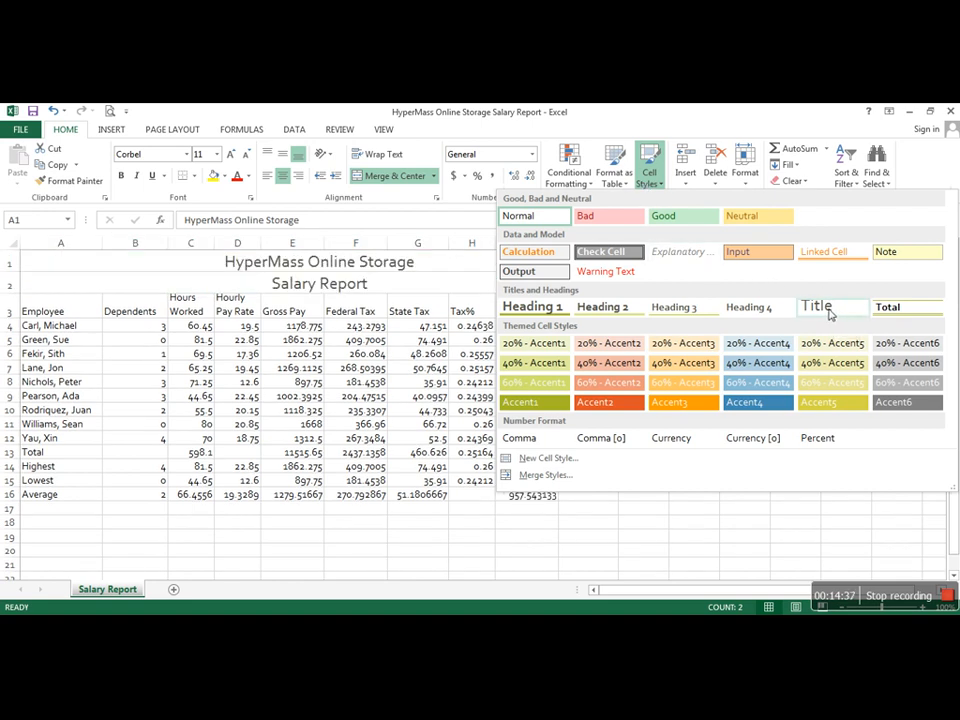
pyautogui.click(829, 311)
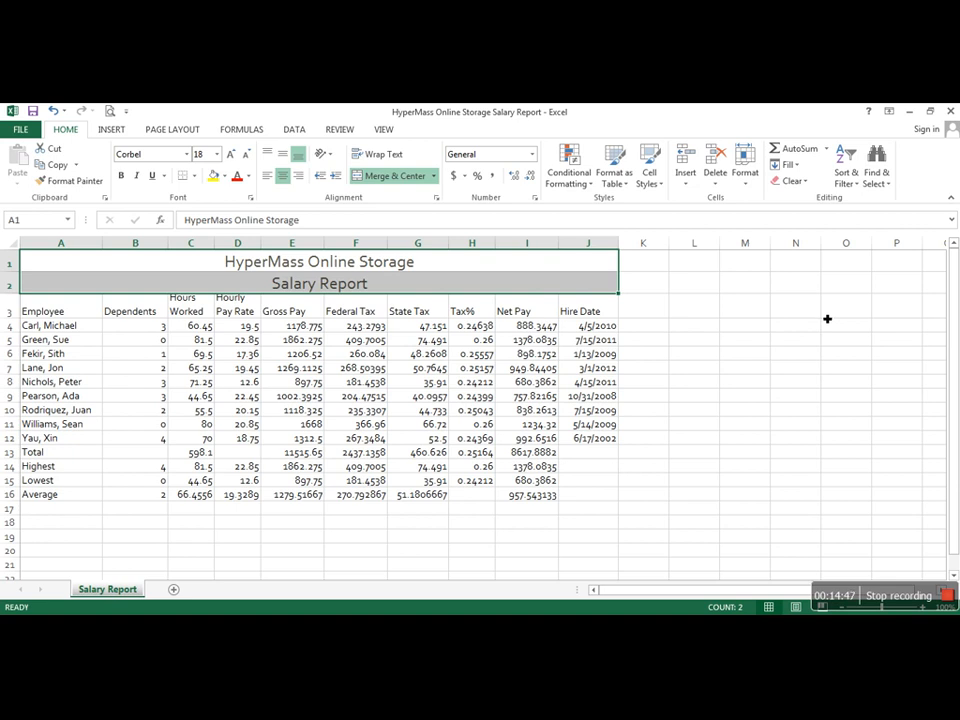
pyautogui.click(466, 288)
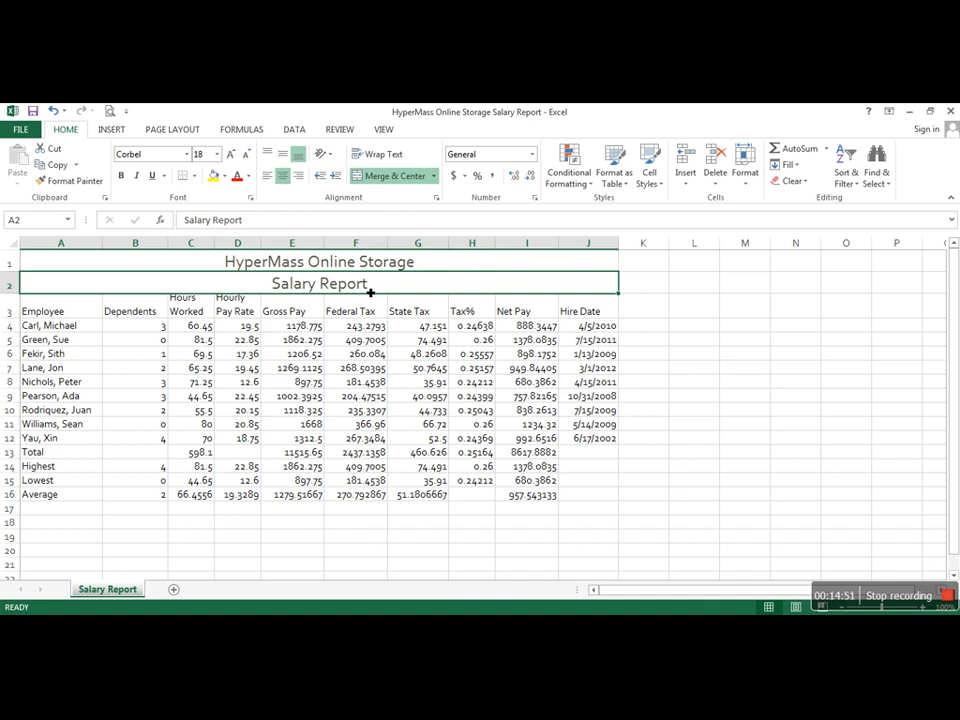
pyautogui.click(249, 159)
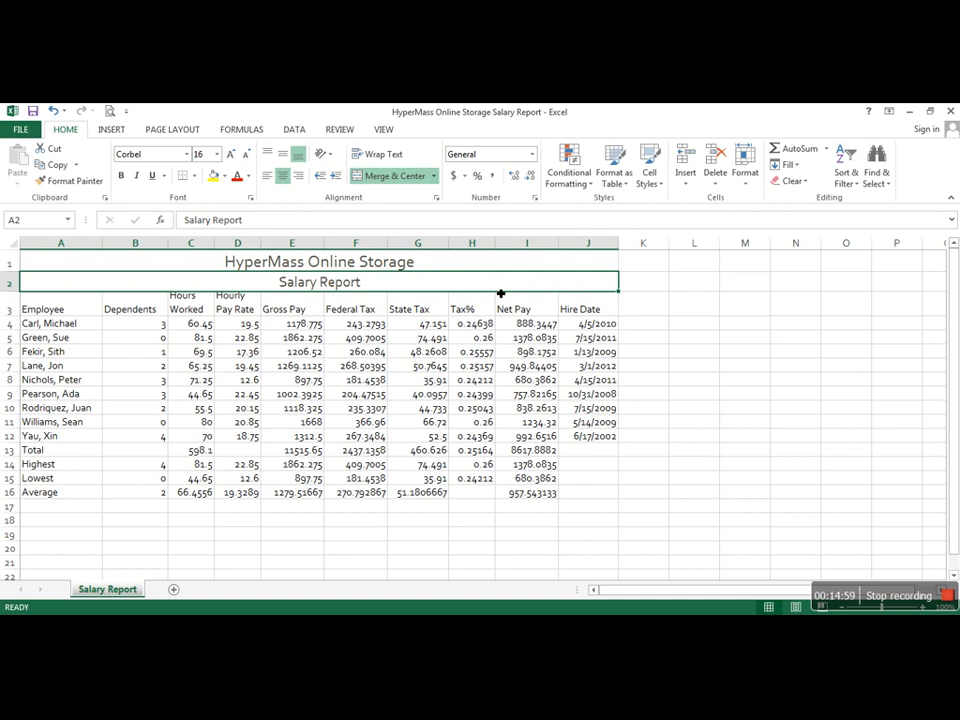
# Step: Fill the title and subtitle rows with Green, Accent 1, Lighter 60% and surround them with a Thick Box Border
pyautogui.moveTo(448, 264); pyautogui.dragTo(445, 282)
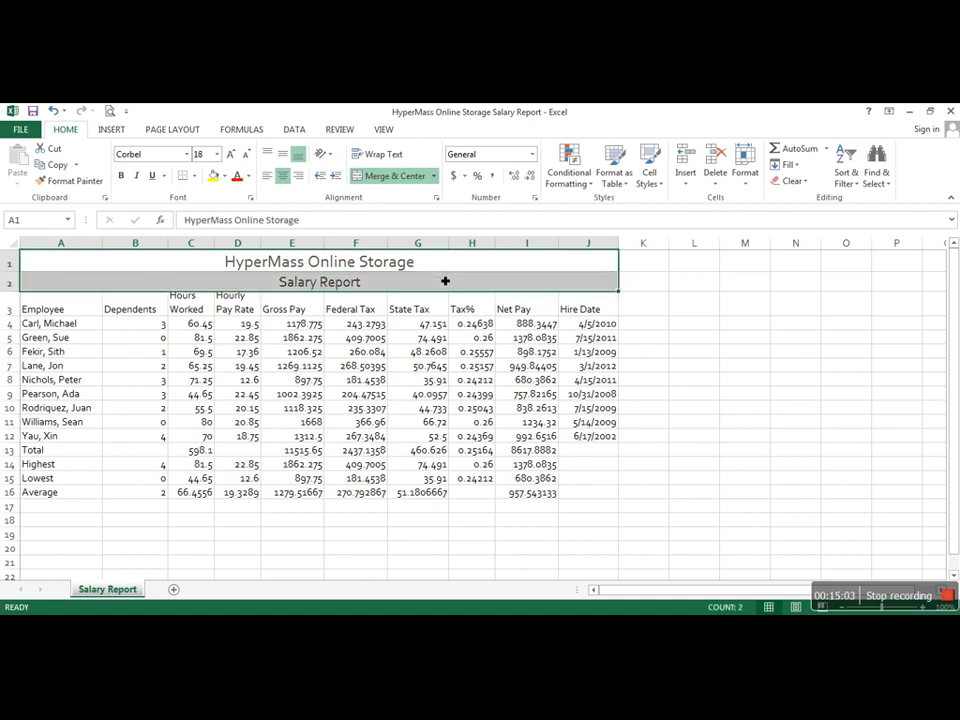
pyautogui.click(224, 177)
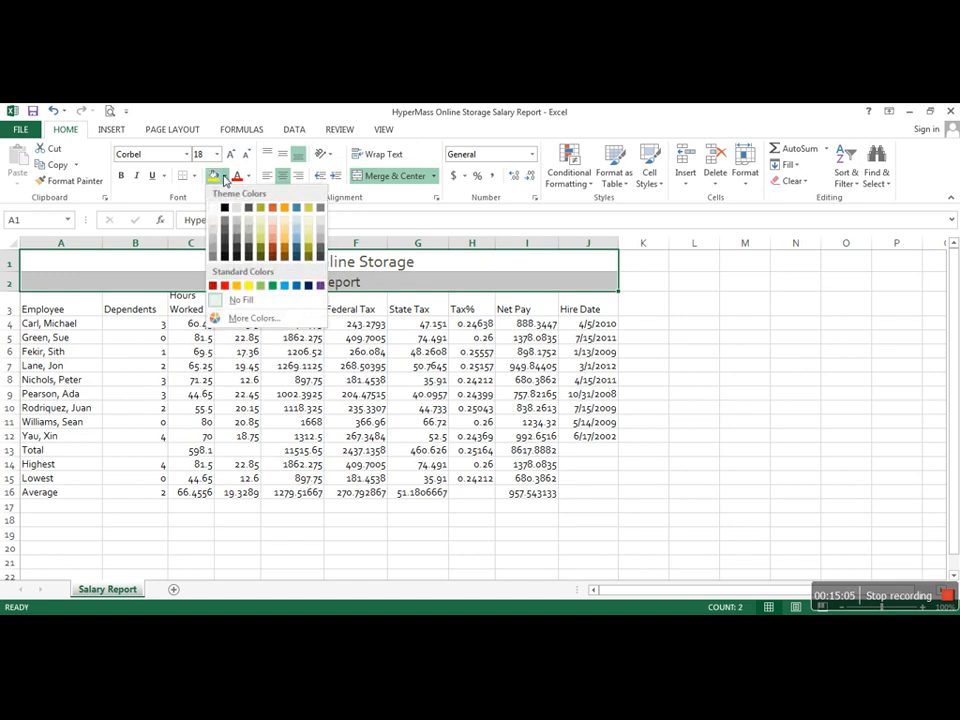
pyautogui.click(260, 235)
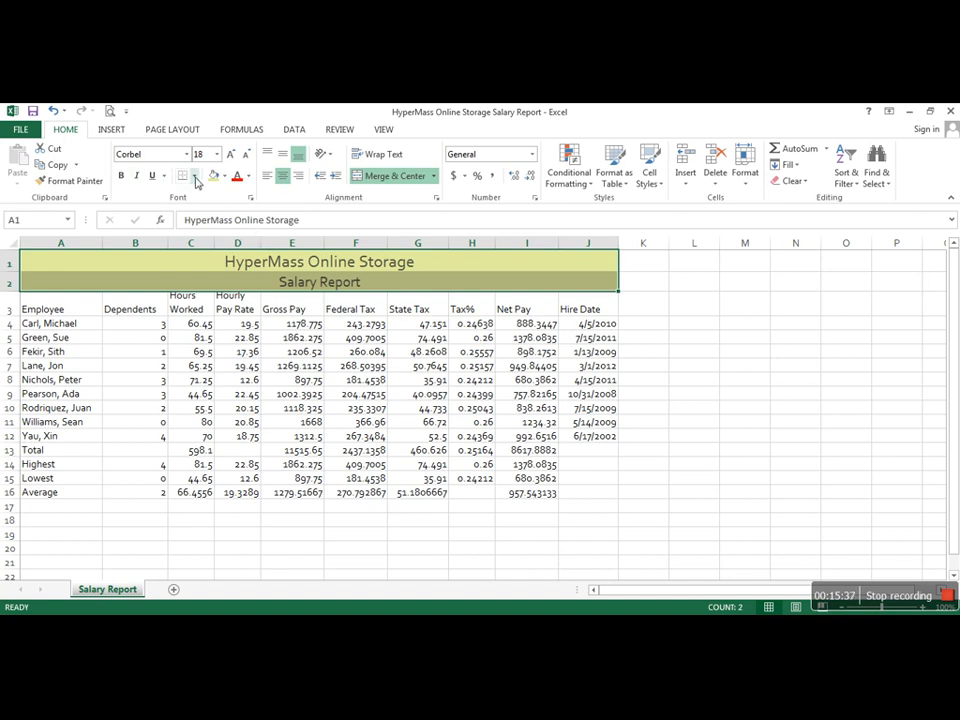
pyautogui.click(196, 176)
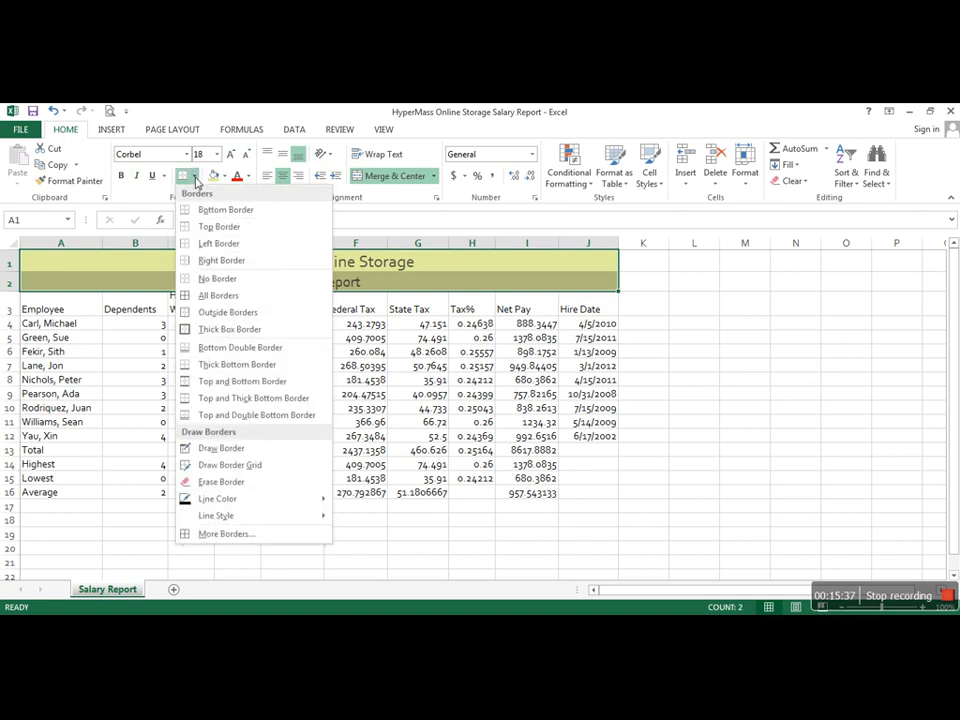
pyautogui.click(210, 331)
pyautogui.click(680, 326)
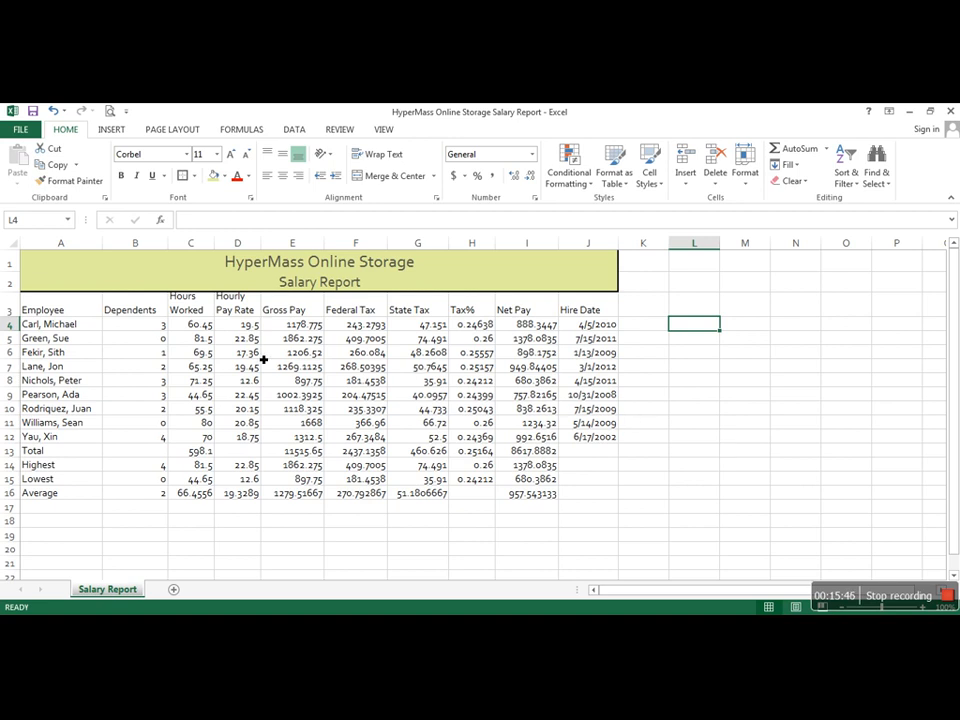
# Step: Apply the Heading 3 cell style to the column headings in A3:J3
pyautogui.moveTo(30, 310); pyautogui.dragTo(588, 312)
pyautogui.click(659, 190)
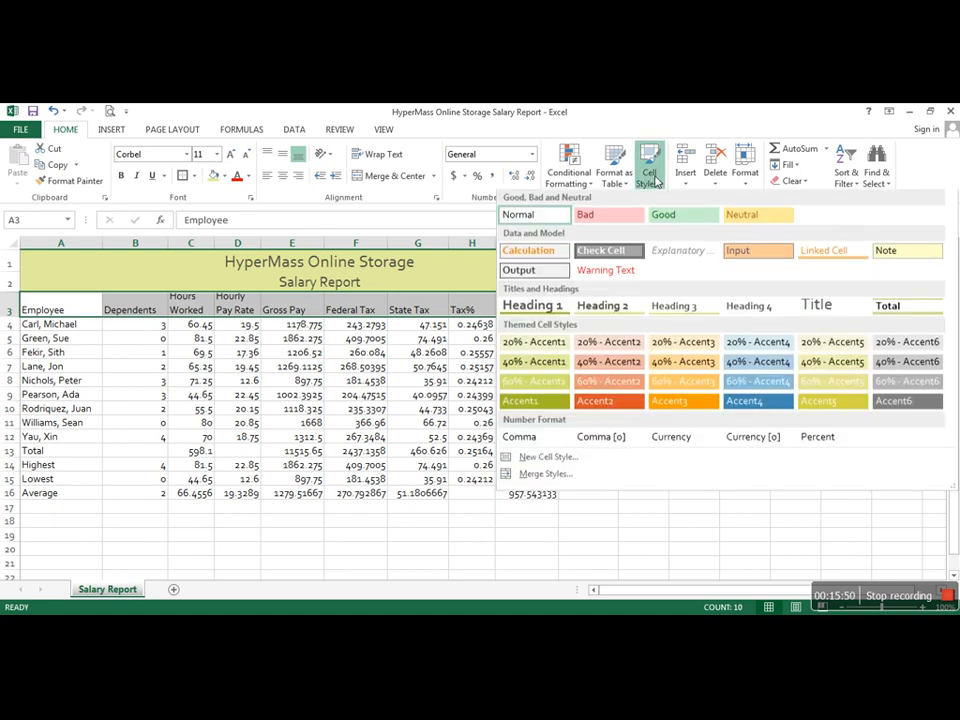
pyautogui.click(688, 312)
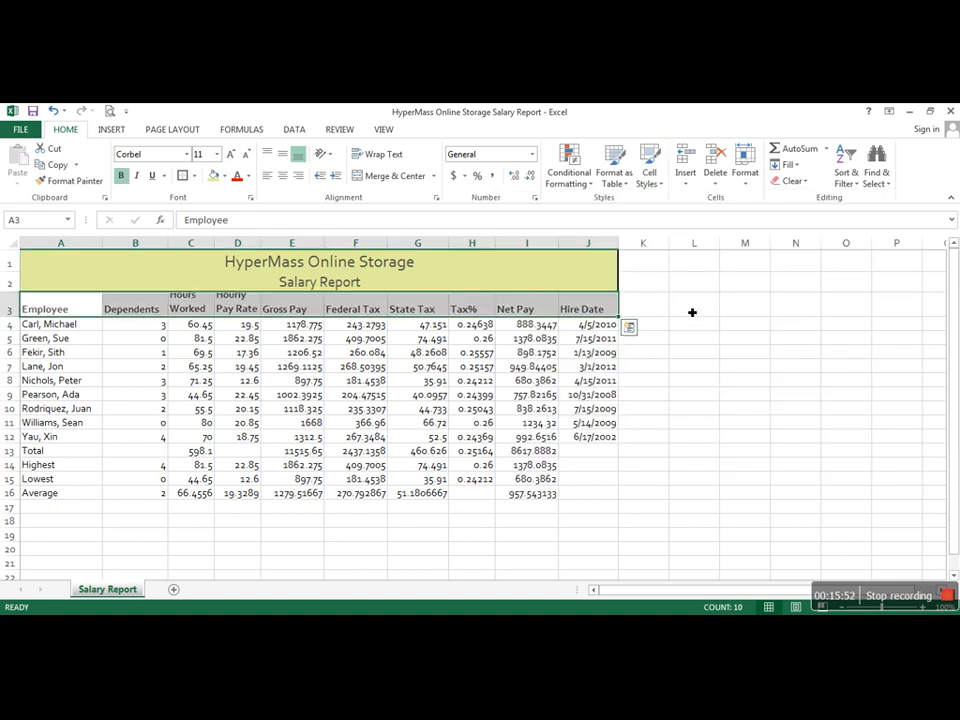
pyautogui.click(690, 310)
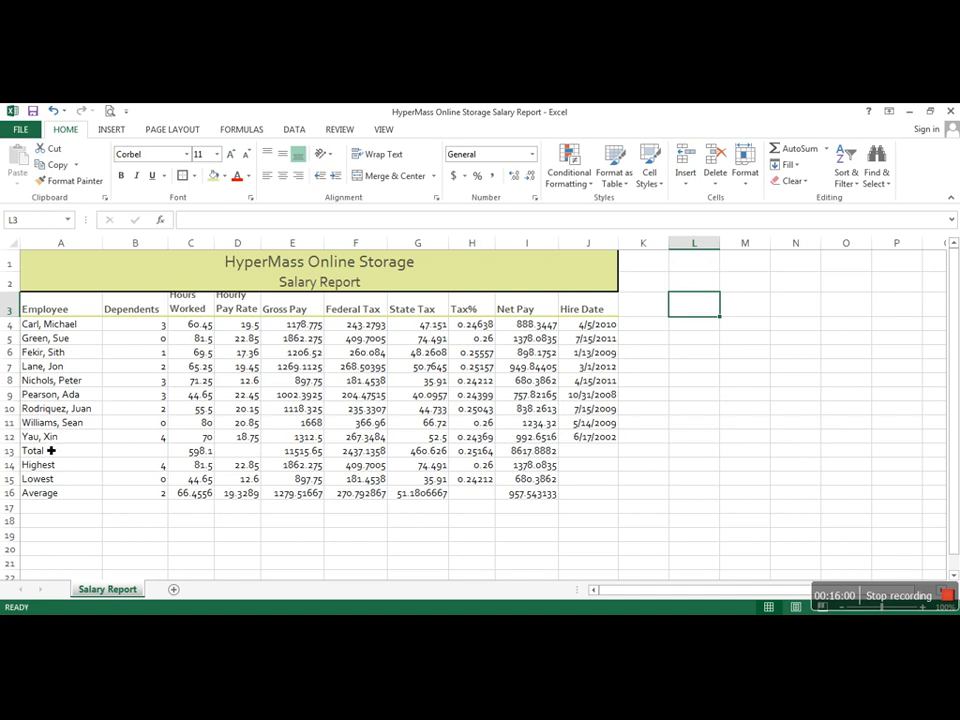
# Step: Apply the Total cell style to the Total row, A13:J13
pyautogui.moveTo(50, 456); pyautogui.dragTo(599, 454)
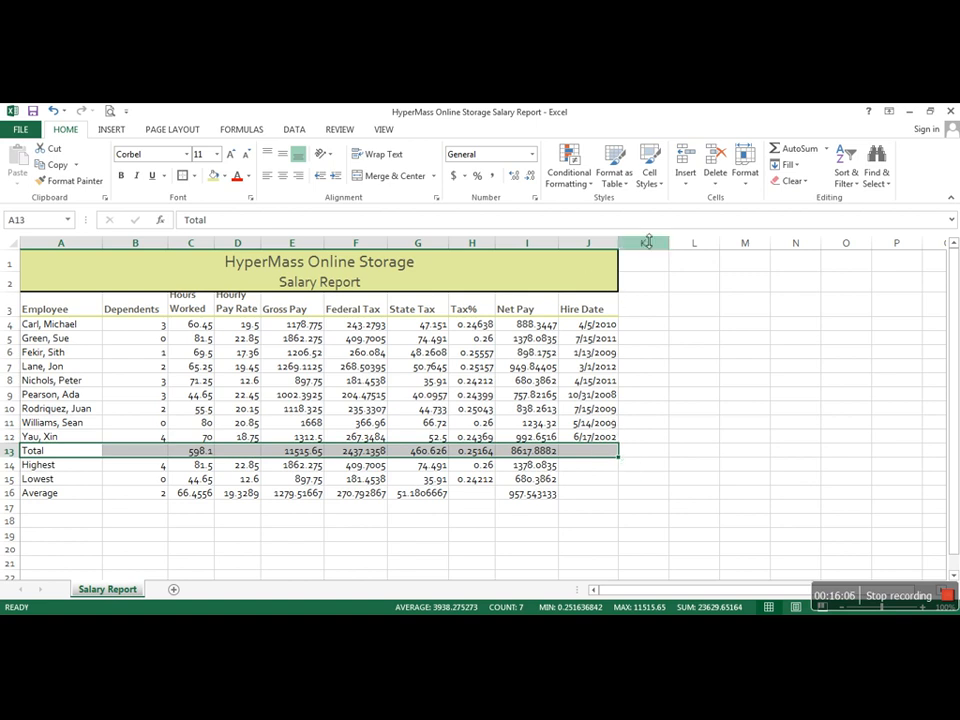
pyautogui.click(662, 188)
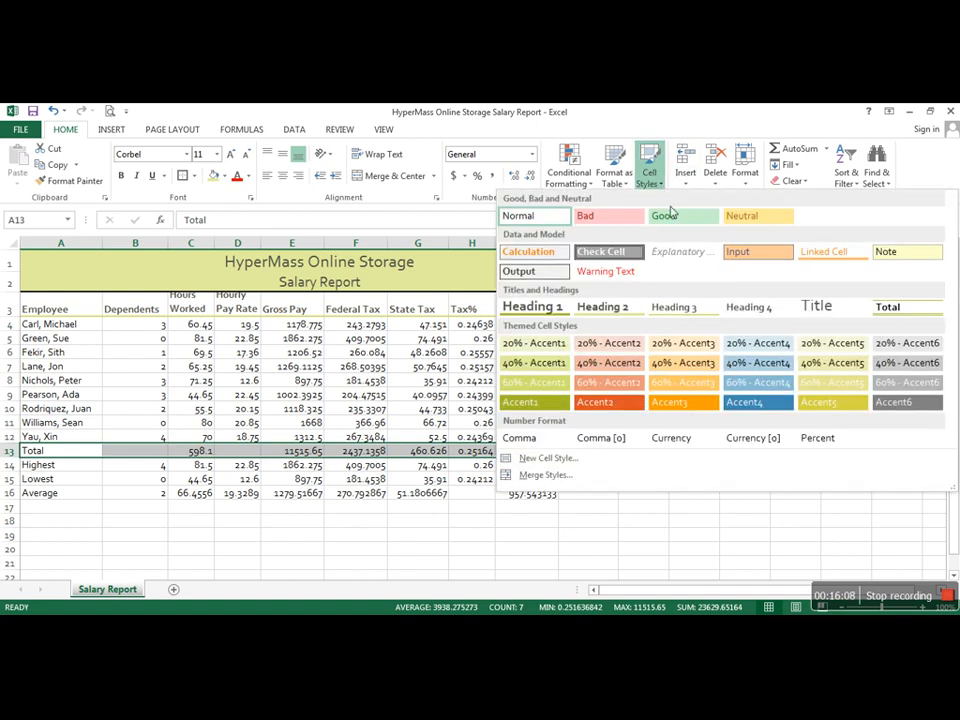
pyautogui.click(884, 307)
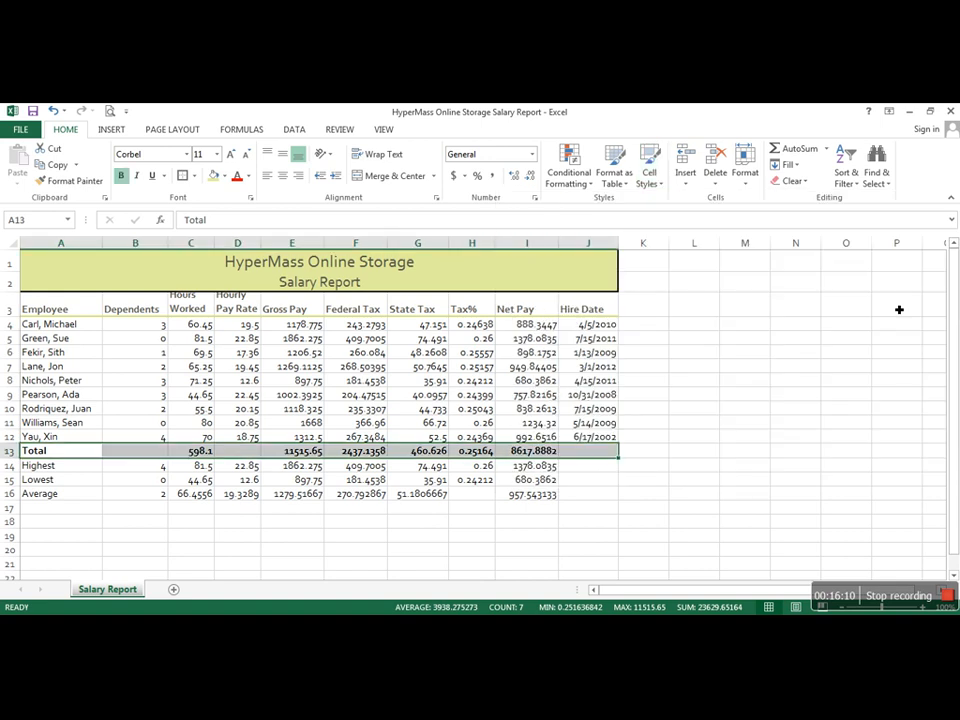
pyautogui.click(881, 315)
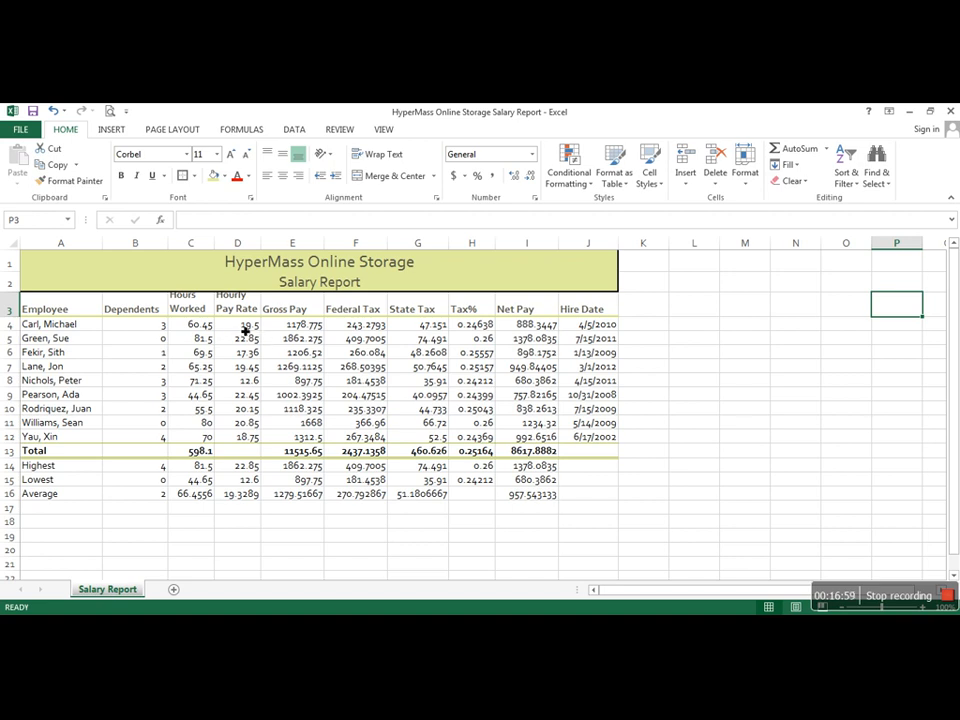
# Step: Apply the Accounting number format with dollar signs to D4:G4, I4, E13:G13 and I13
pyautogui.moveTo(245, 331); pyautogui.dragTo(411, 328)
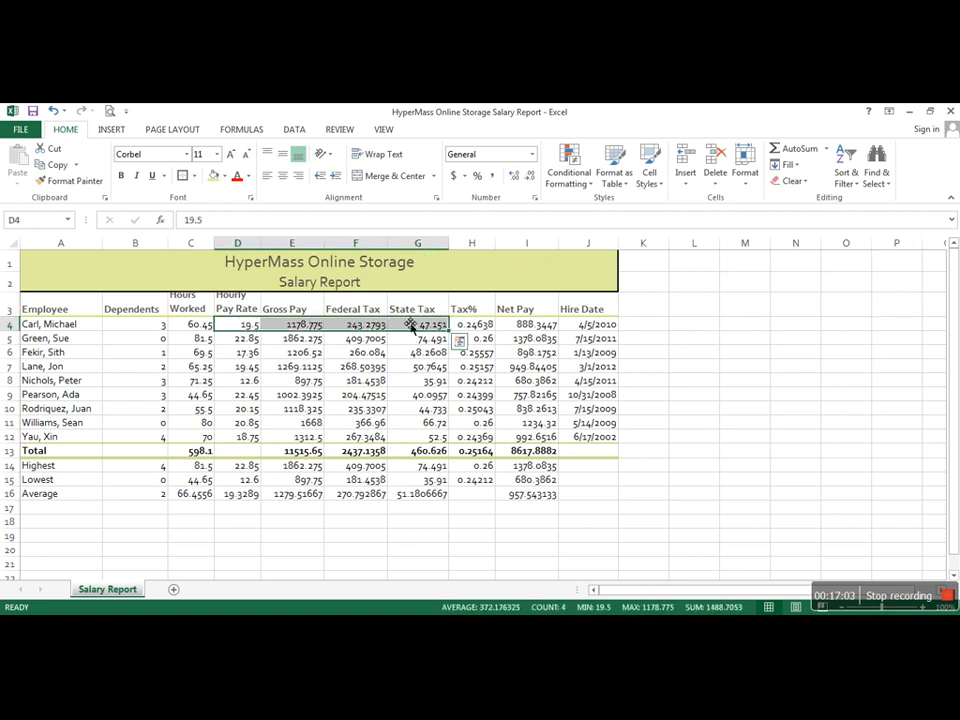
pyautogui.keyDown('ctrl'); pyautogui.click(544, 326); pyautogui.keyUp('ctrl')
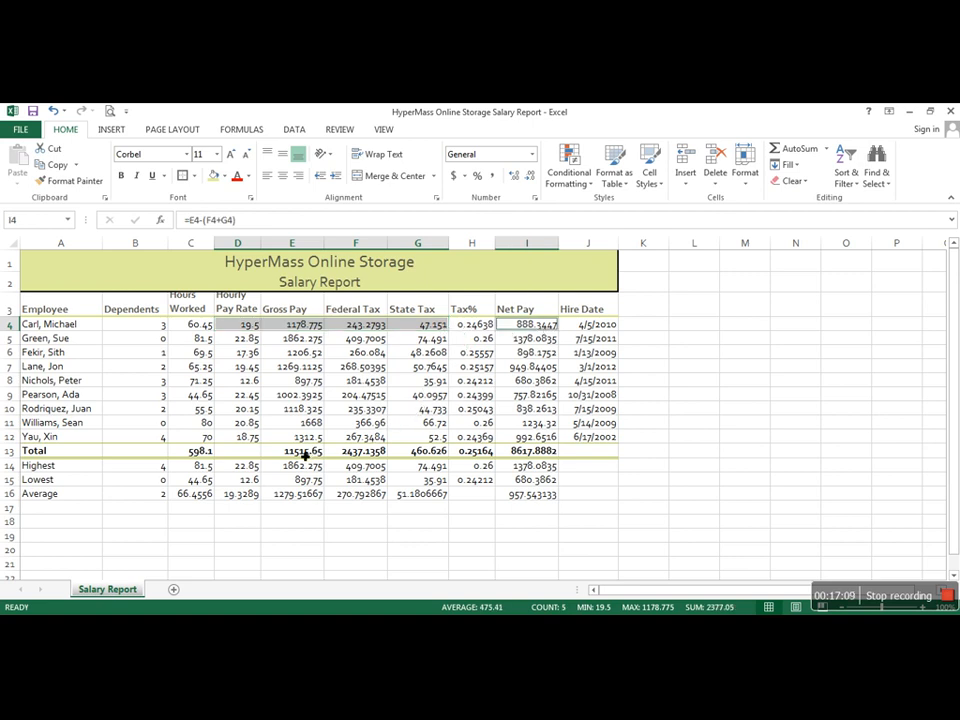
pyautogui.moveTo(305, 455); pyautogui.dragTo(432, 460)
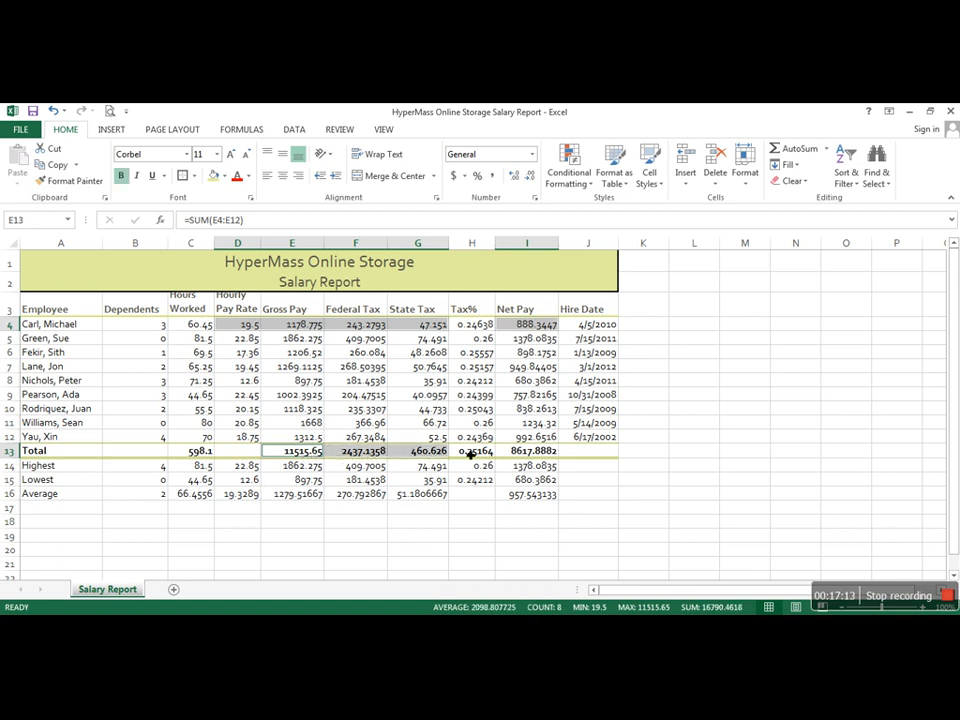
pyautogui.keyDown('ctrl'); pyautogui.click(543, 457); pyautogui.keyUp('ctrl')
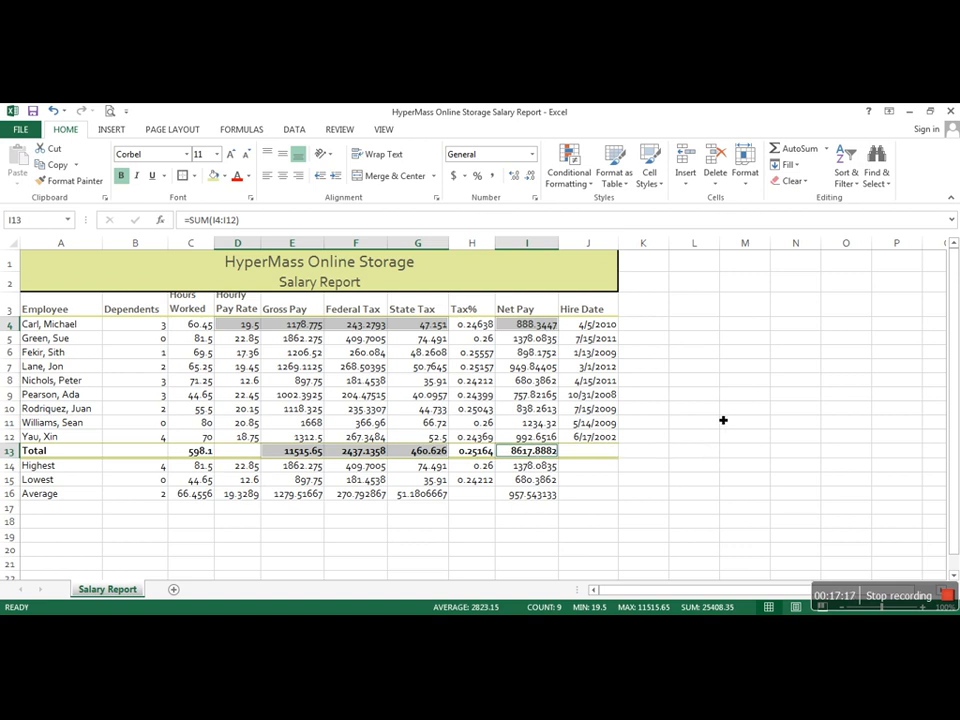
pyautogui.click(453, 177)
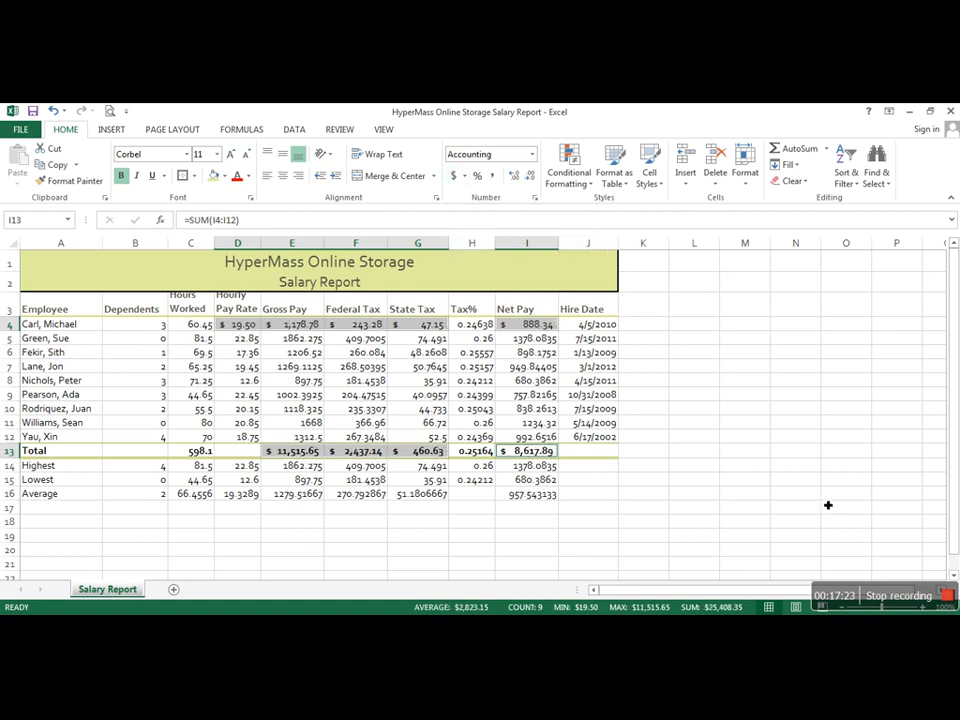
pyautogui.click(804, 451)
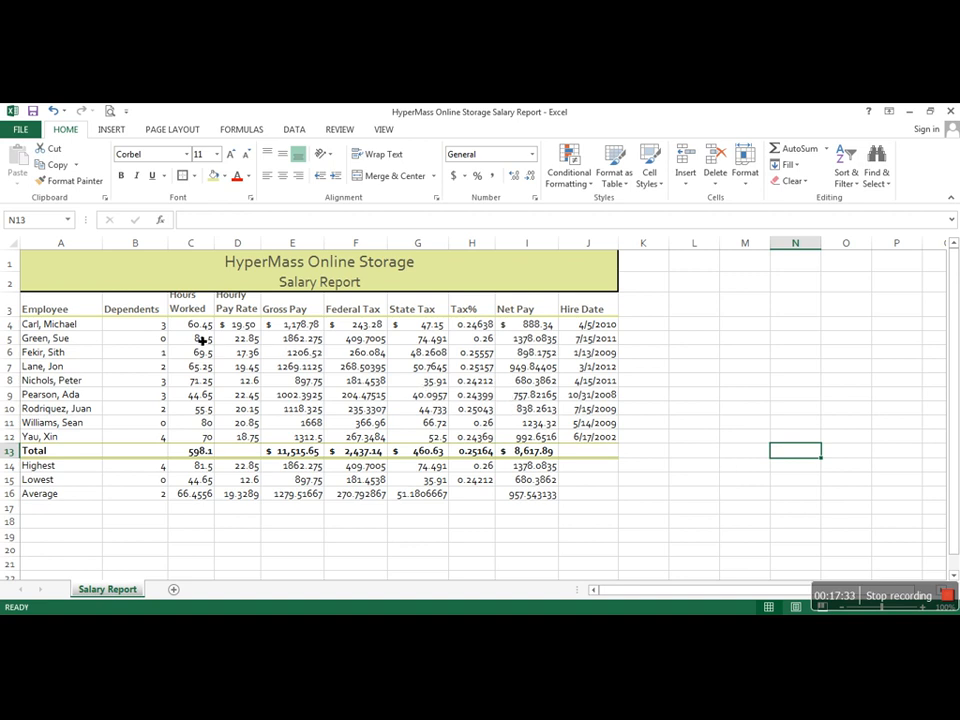
pyautogui.moveTo(202, 340); pyautogui.dragTo(435, 402)
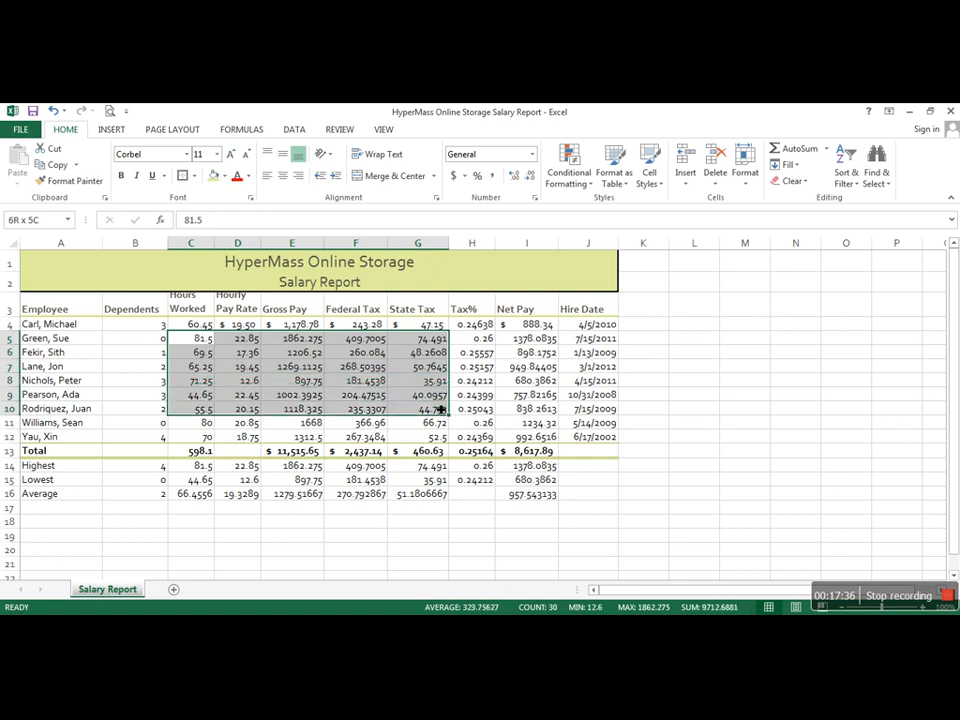
pyautogui.click(252, 340)
pyautogui.moveTo(255, 340); pyautogui.dragTo(481, 451)
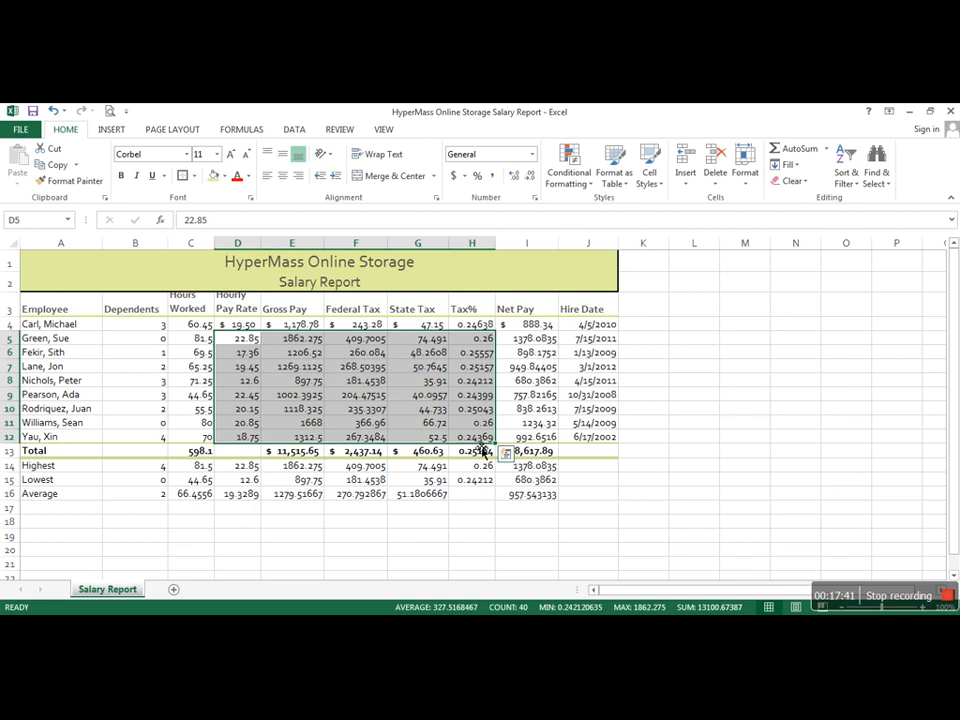
pyautogui.click(422, 366)
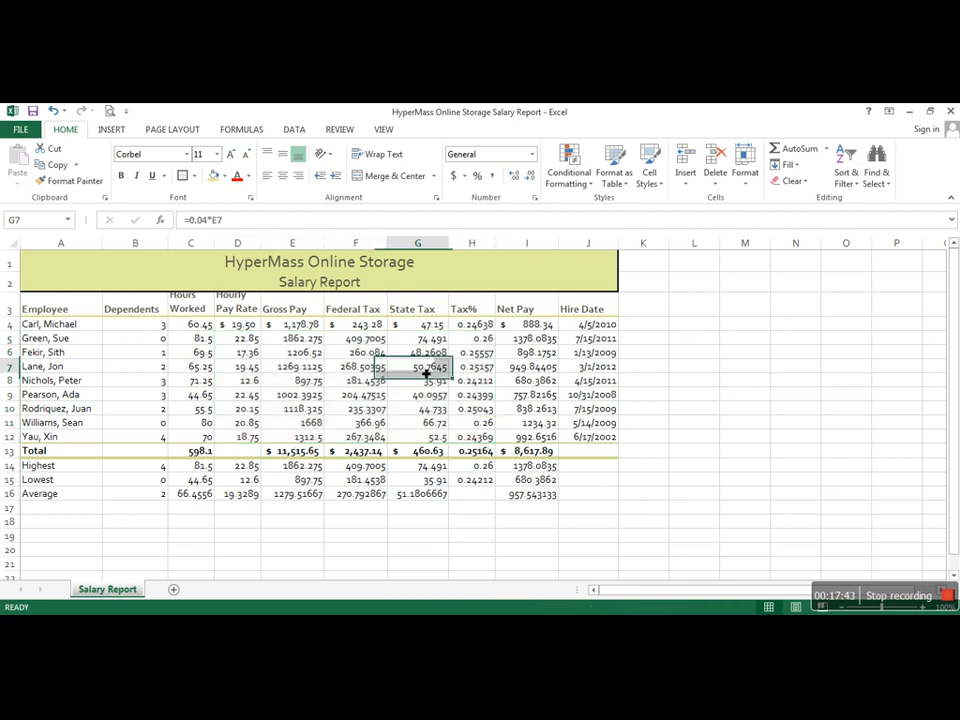
# Step: Apply the comma number style to the pay and tax amounts in D5:G12 and I5:I12
pyautogui.moveTo(240, 339); pyautogui.dragTo(430, 452)
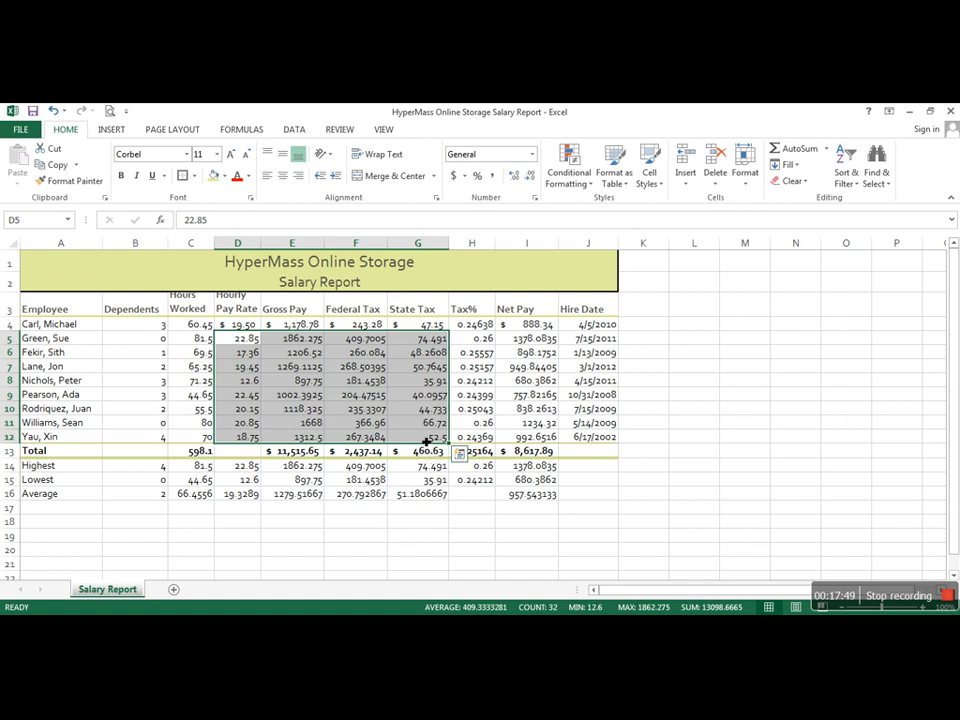
pyautogui.moveTo(530, 342); pyautogui.dragTo(538, 437)
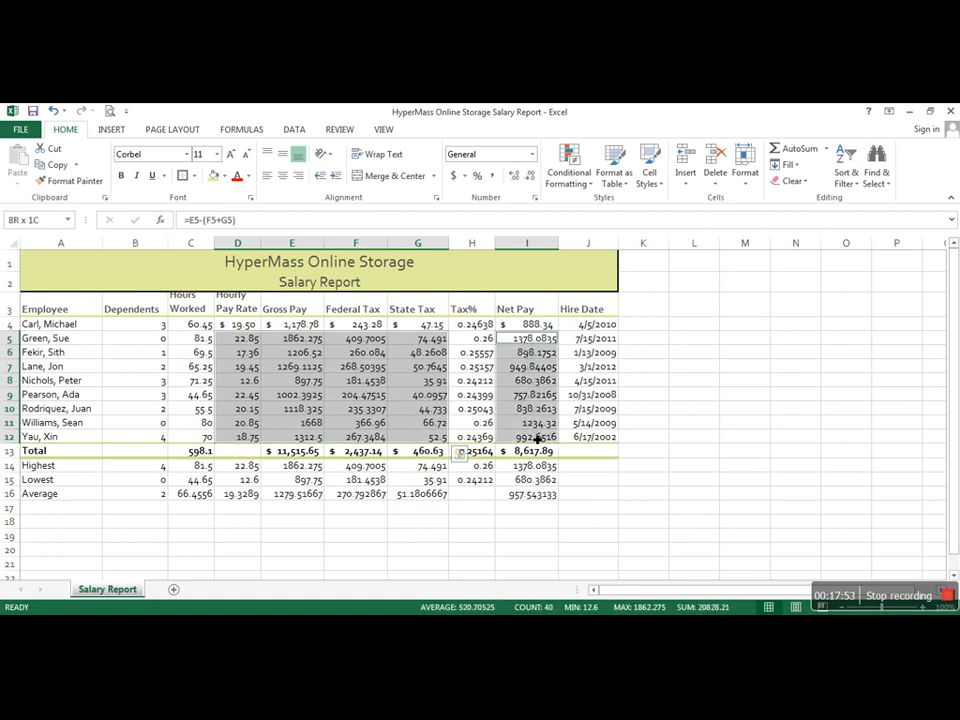
pyautogui.click(492, 175)
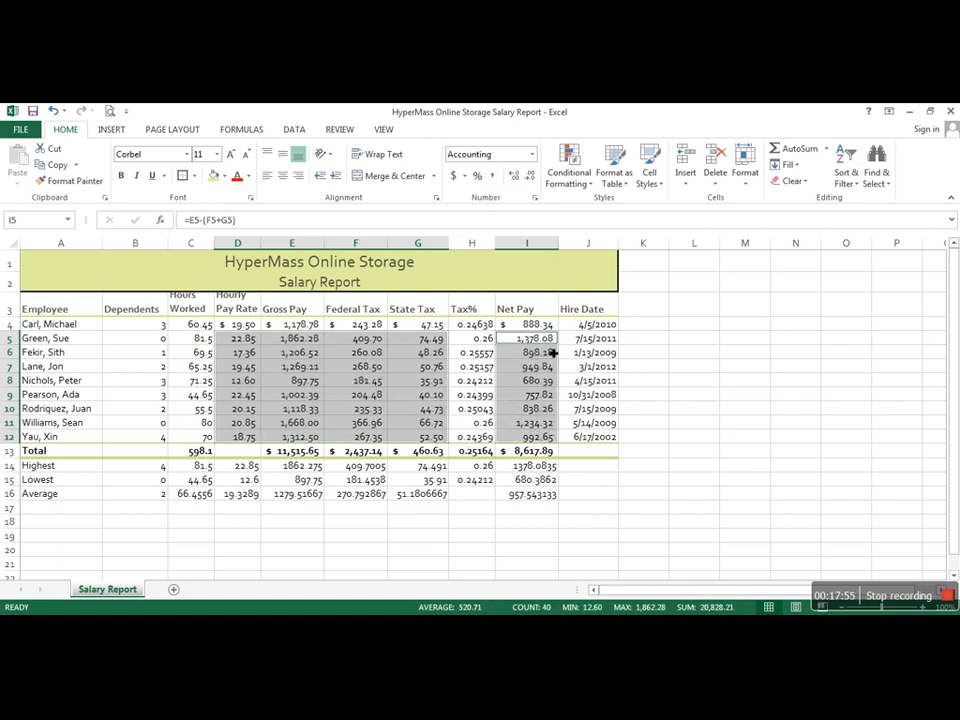
pyautogui.click(715, 399)
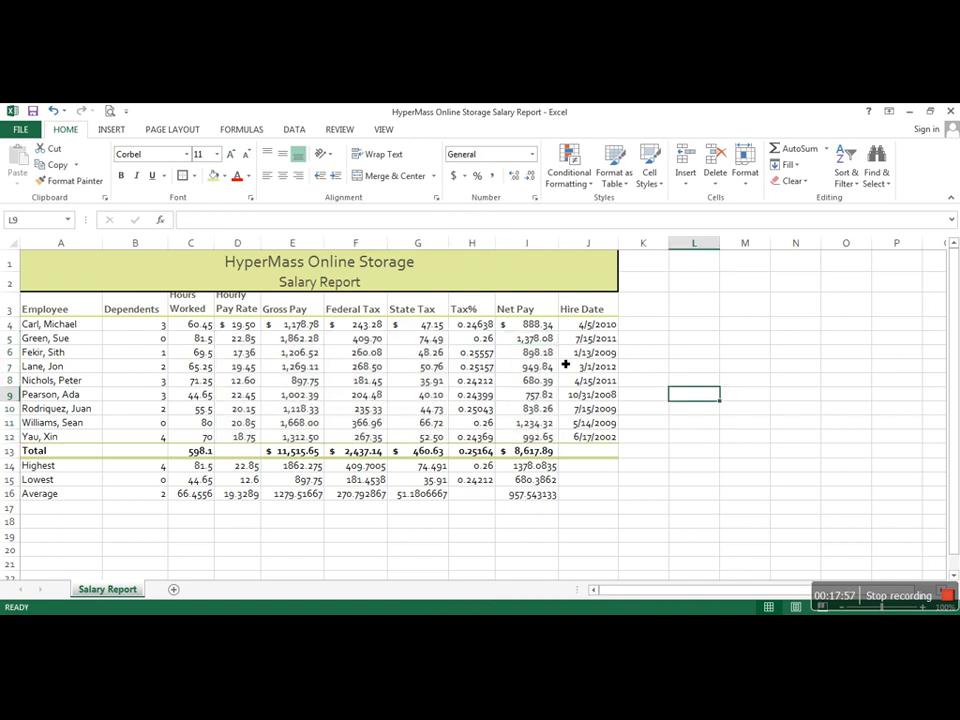
# Step: Apply the comma number style to the Hours Worked values in C4:C16
pyautogui.moveTo(209, 325); pyautogui.dragTo(204, 495)
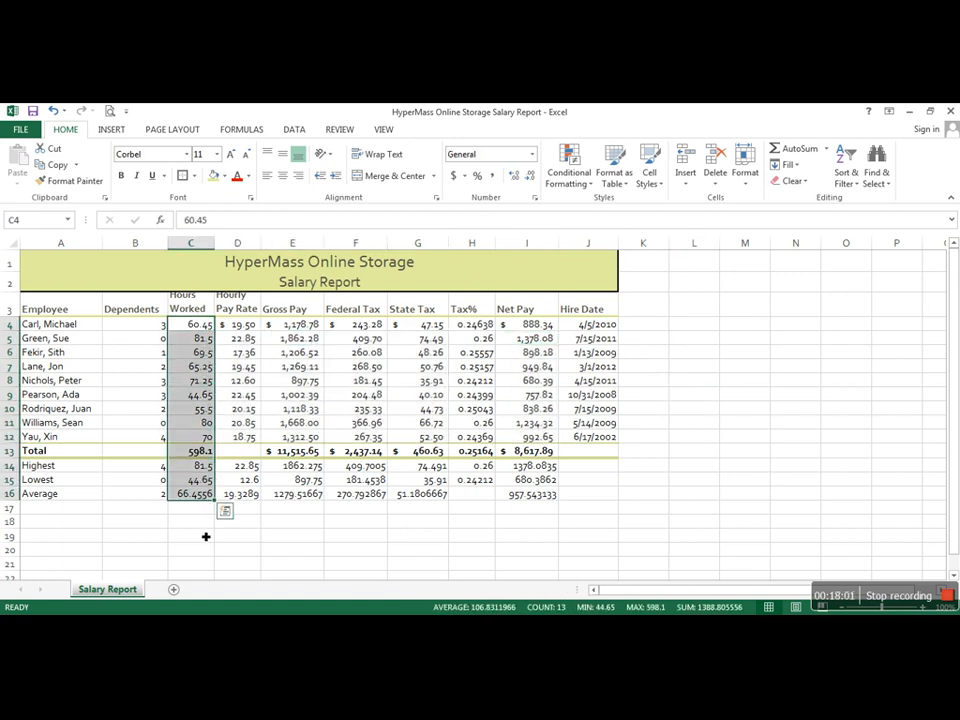
pyautogui.click(494, 176)
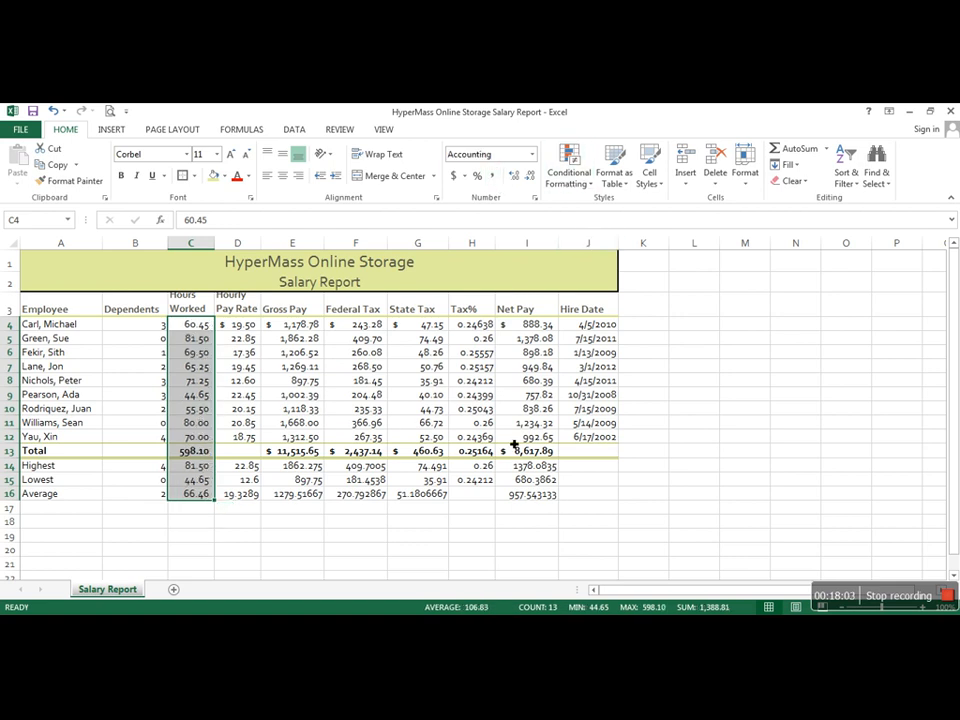
pyautogui.click(707, 412)
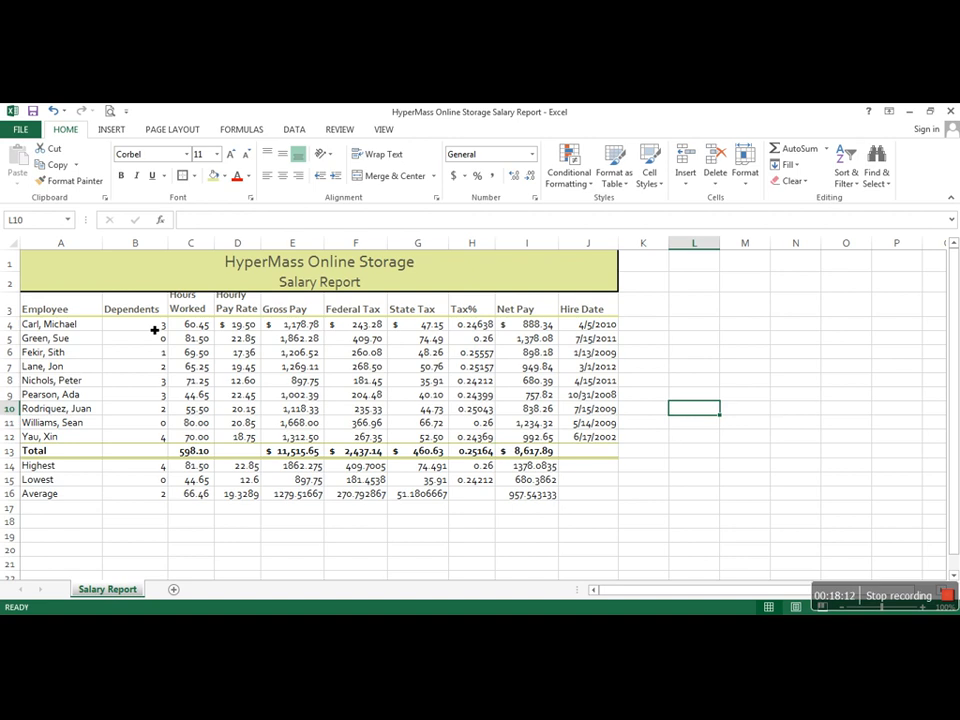
# Step: Center the Dependents values in B4:B16 horizontally
pyautogui.moveTo(155, 329); pyautogui.dragTo(160, 499)
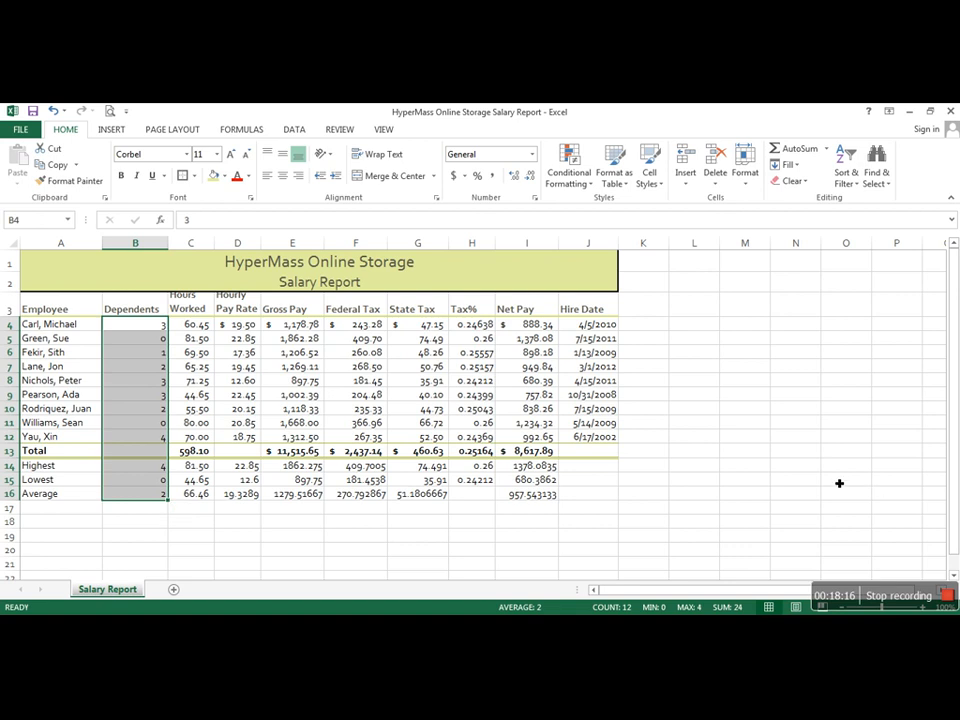
pyautogui.click(284, 176)
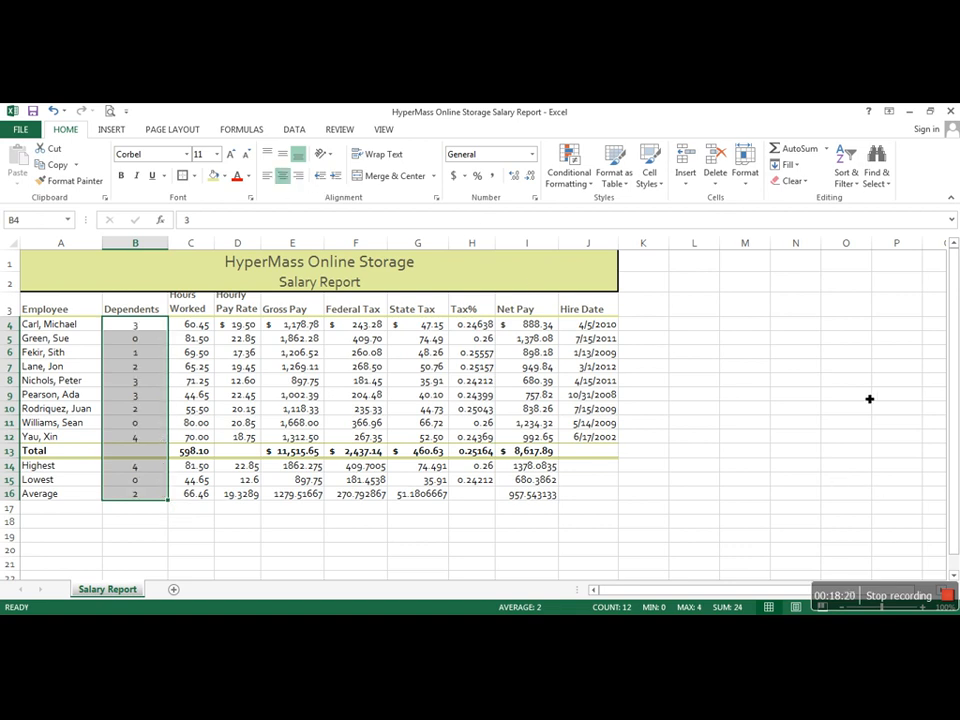
pyautogui.click(810, 401)
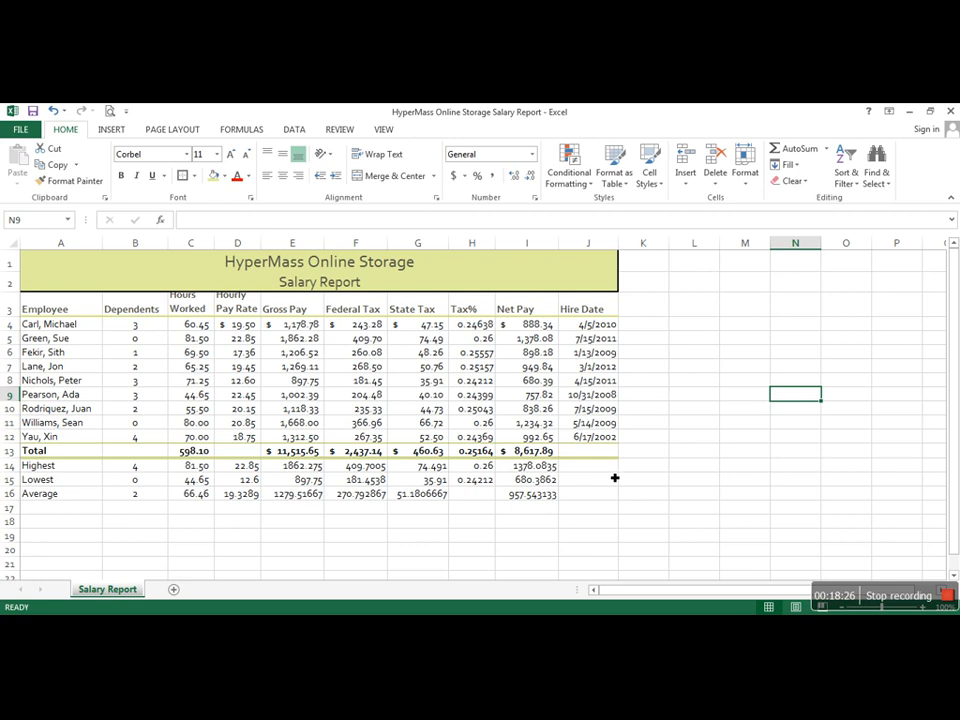
# Step: Try the default Currency number format on D14:G16 and I14:I16, and undo it
pyautogui.click(294, 324)
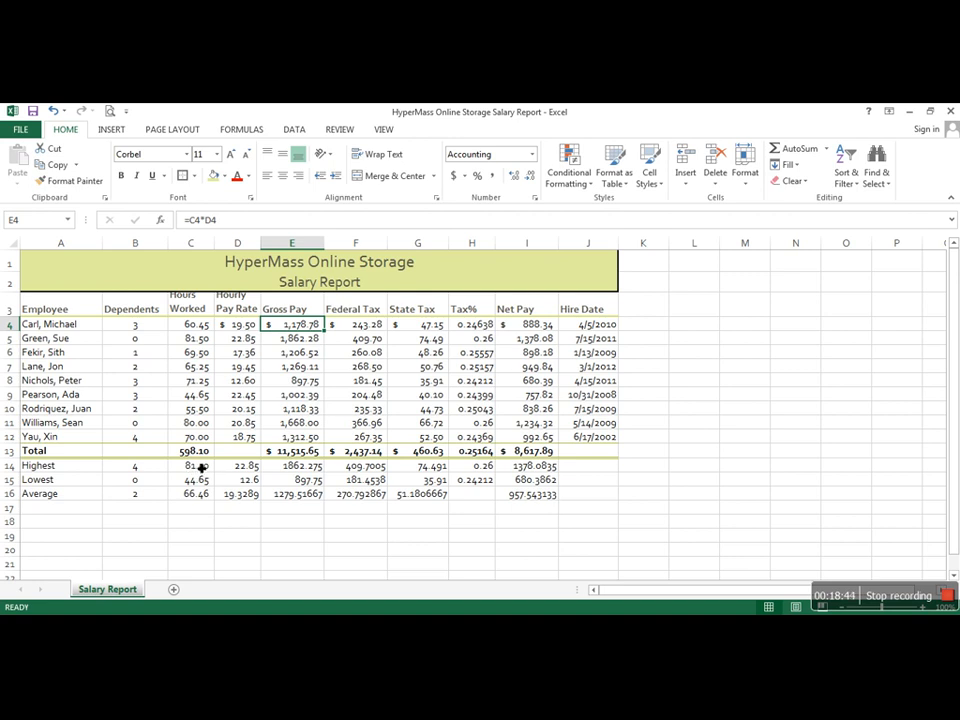
pyautogui.moveTo(201, 467); pyautogui.dragTo(424, 499)
pyautogui.click(354, 508)
pyautogui.moveTo(251, 467); pyautogui.dragTo(441, 494)
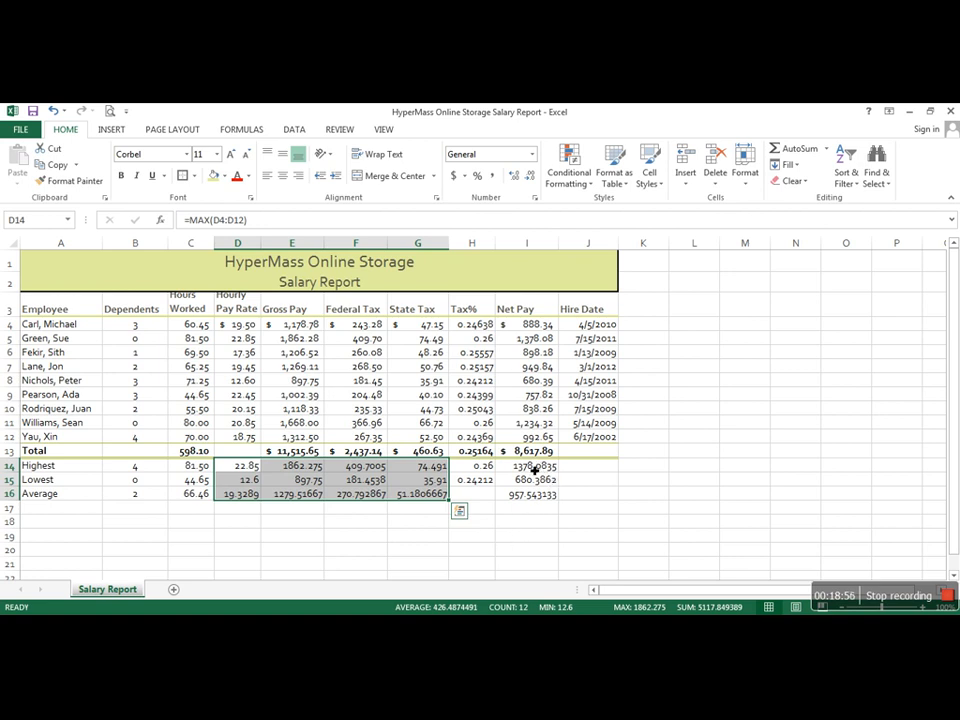
pyautogui.moveTo(535, 467); pyautogui.dragTo(531, 497)
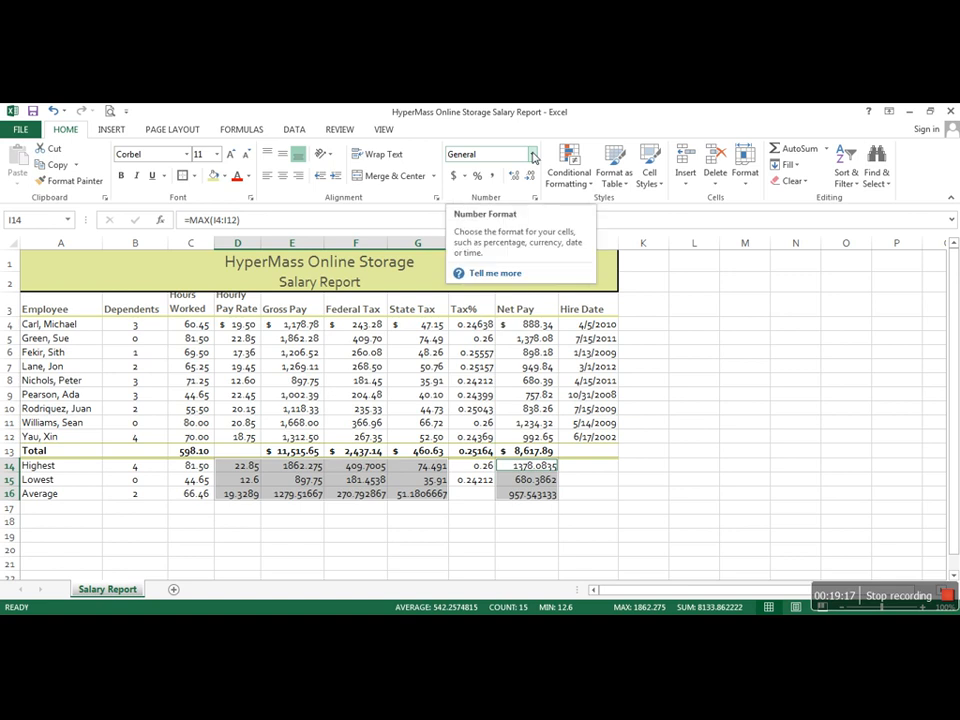
pyautogui.click(533, 157)
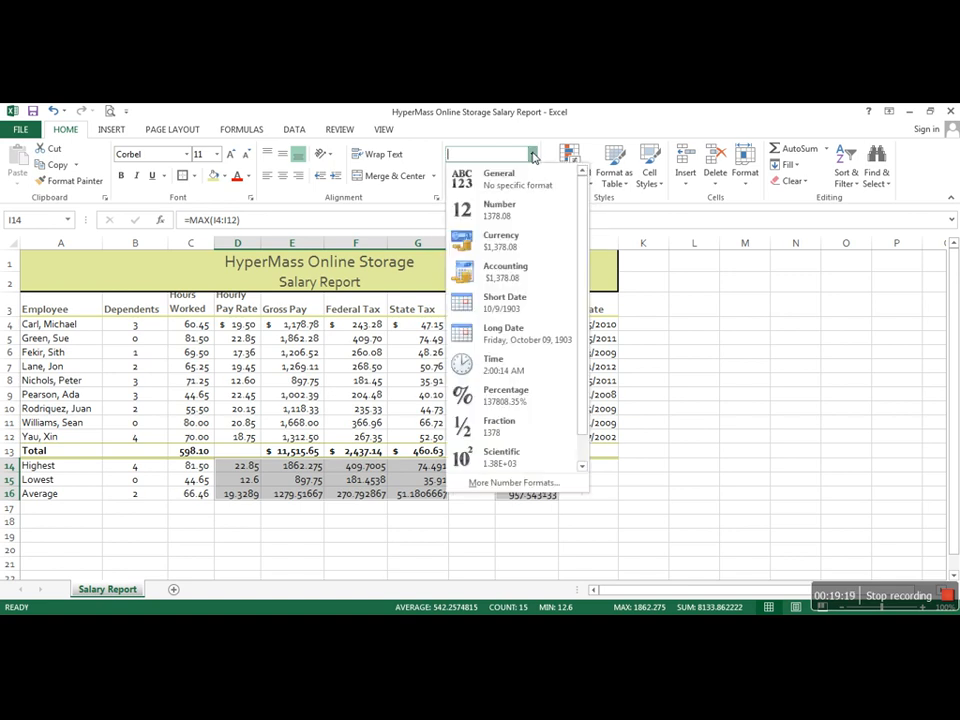
pyautogui.click(510, 251)
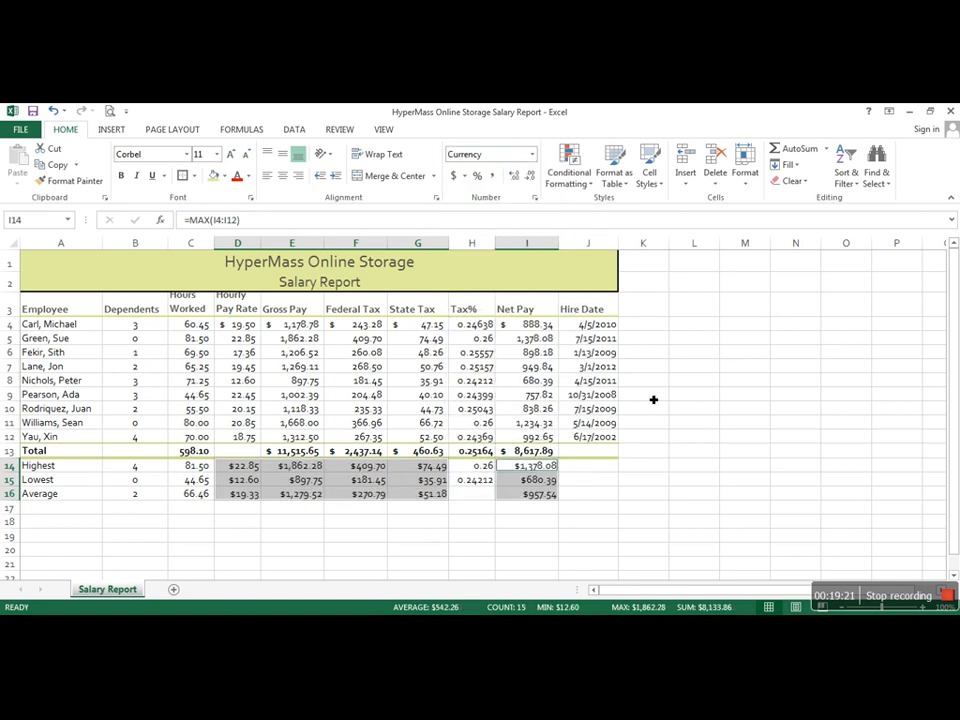
pyautogui.click(780, 463)
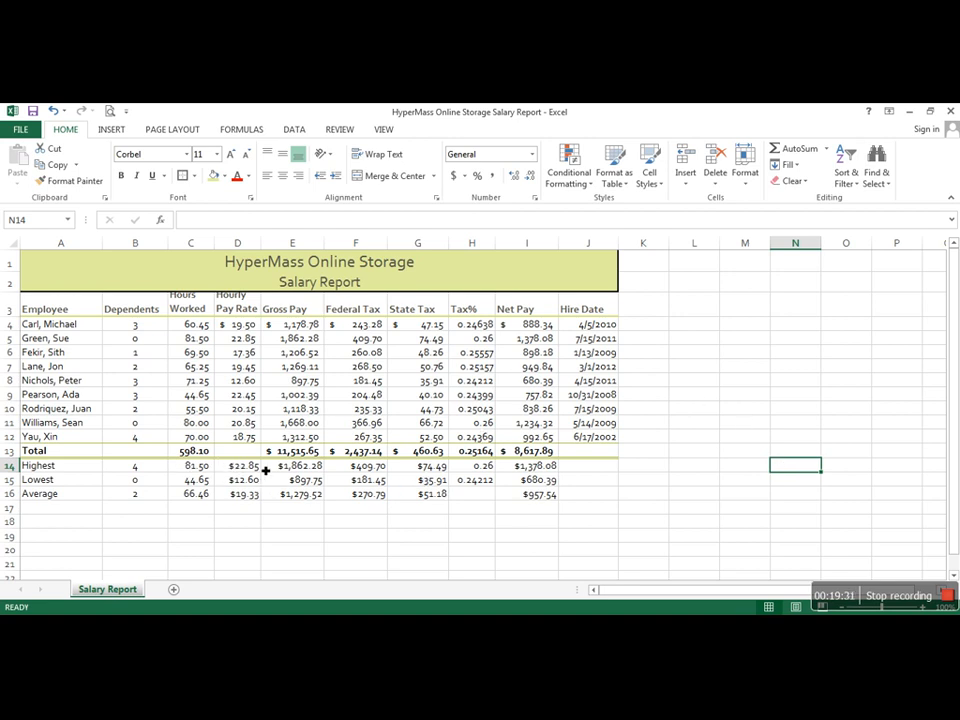
pyautogui.hotkey('ctrl', 'z')
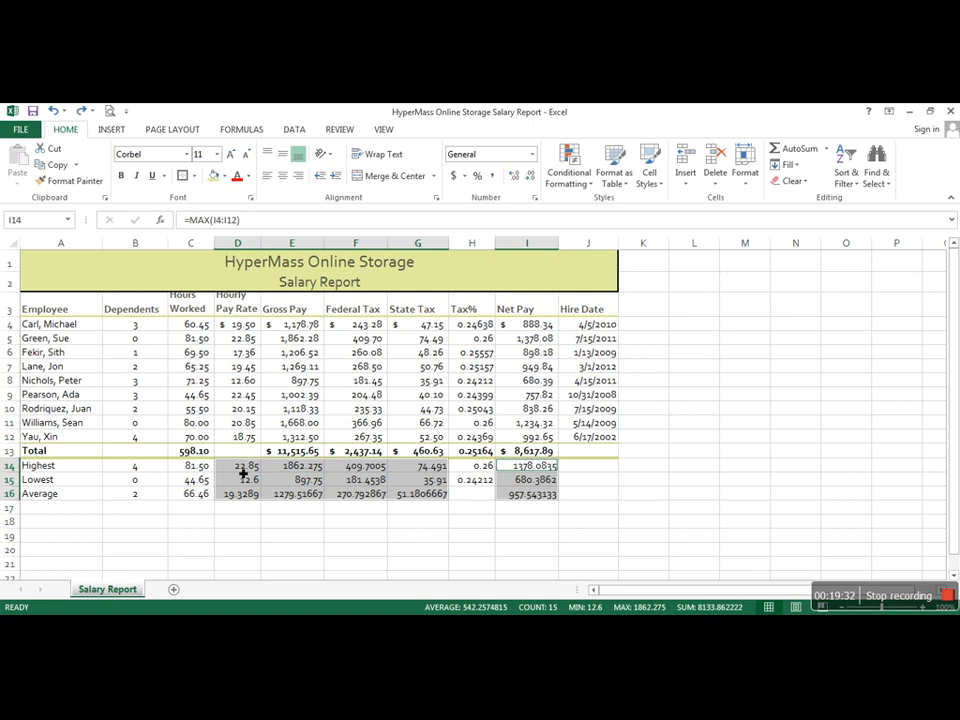
# Step: Format D14:G16 and I14:I16 as Currency with two decimals, the $ symbol and negative numbers in black parentheses
pyautogui.click(536, 200)
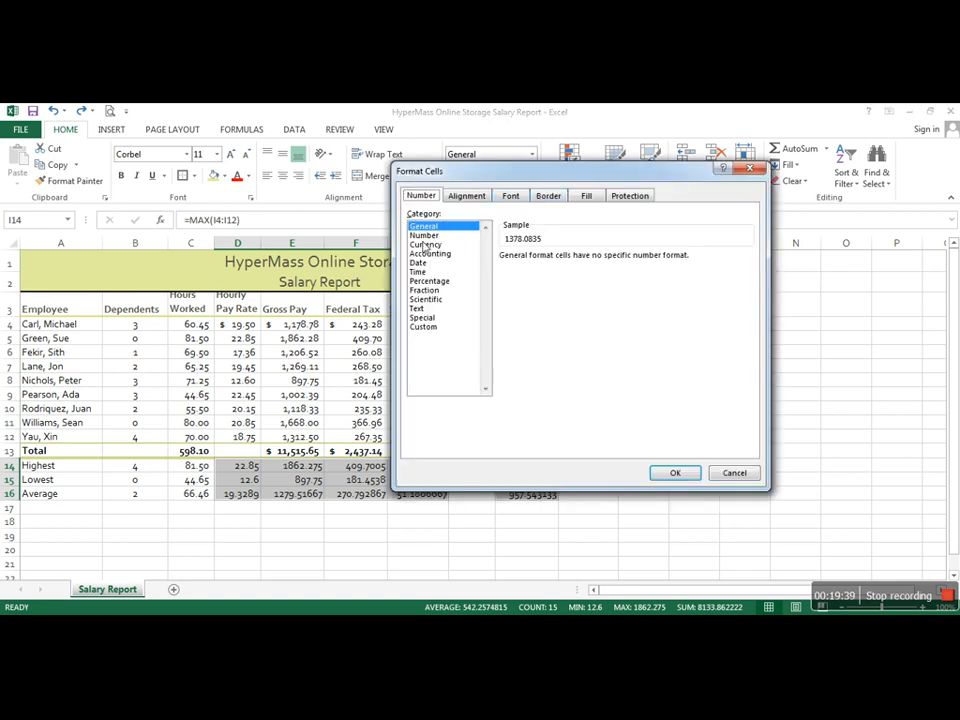
pyautogui.click(425, 245)
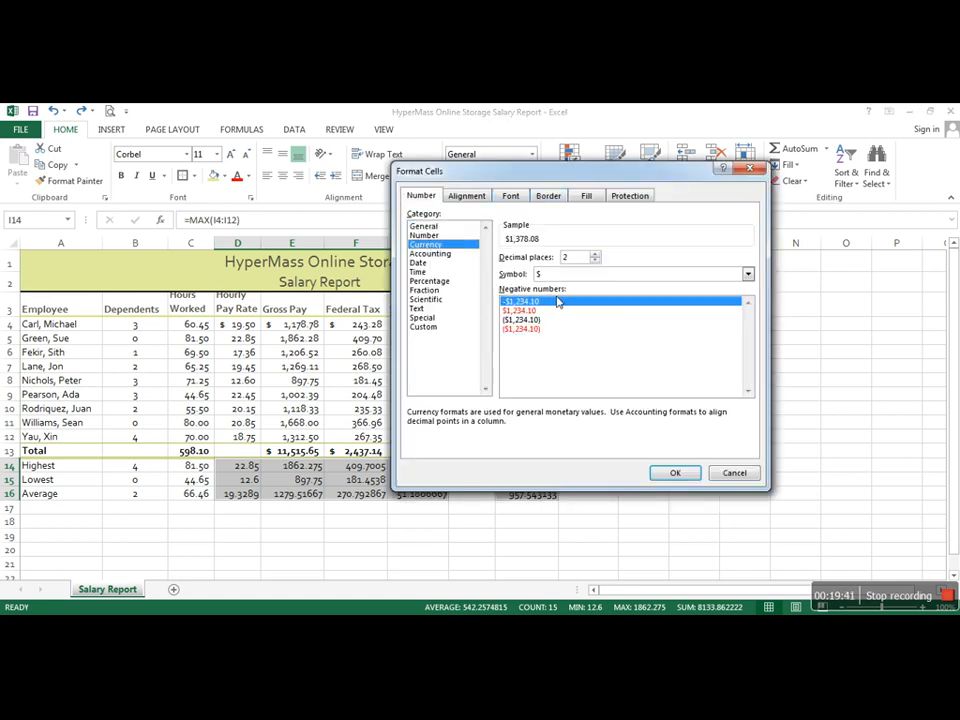
pyautogui.click(527, 319)
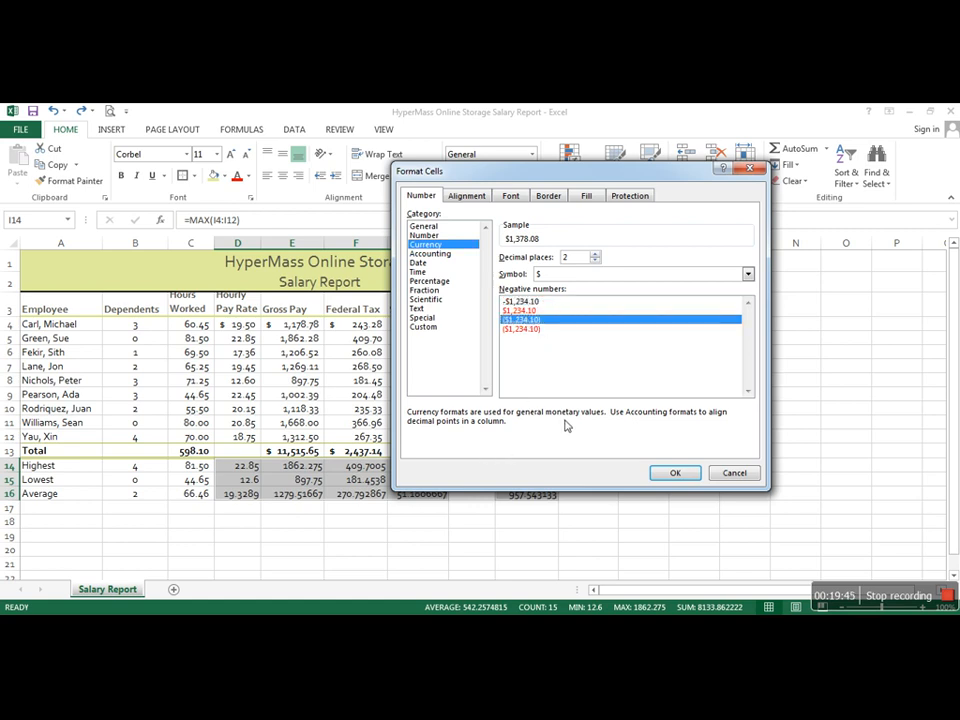
pyautogui.click(677, 477)
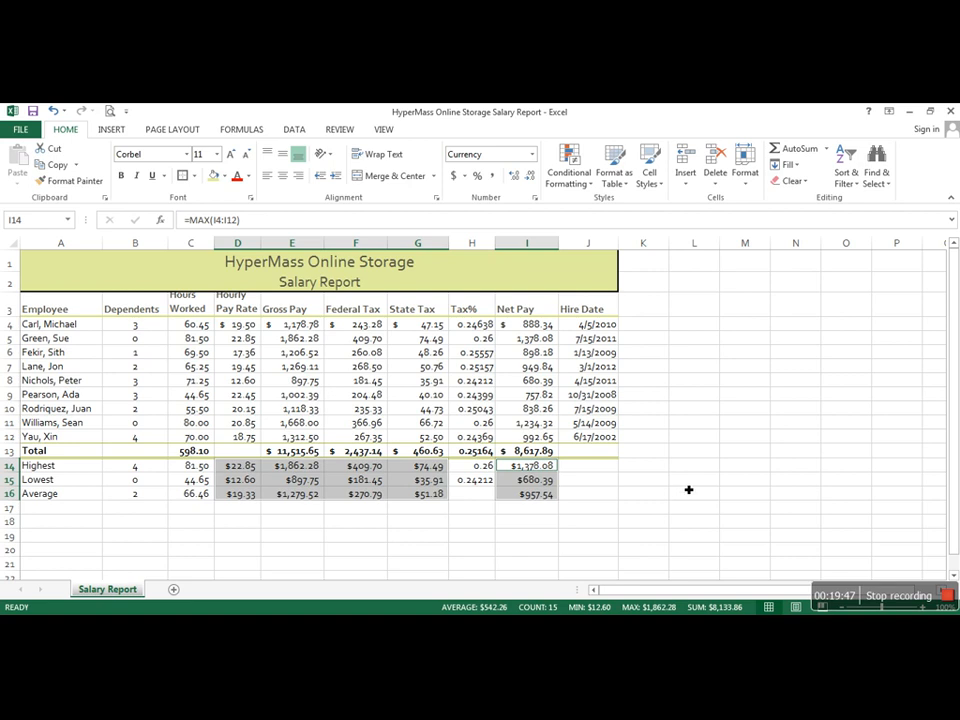
pyautogui.click(689, 485)
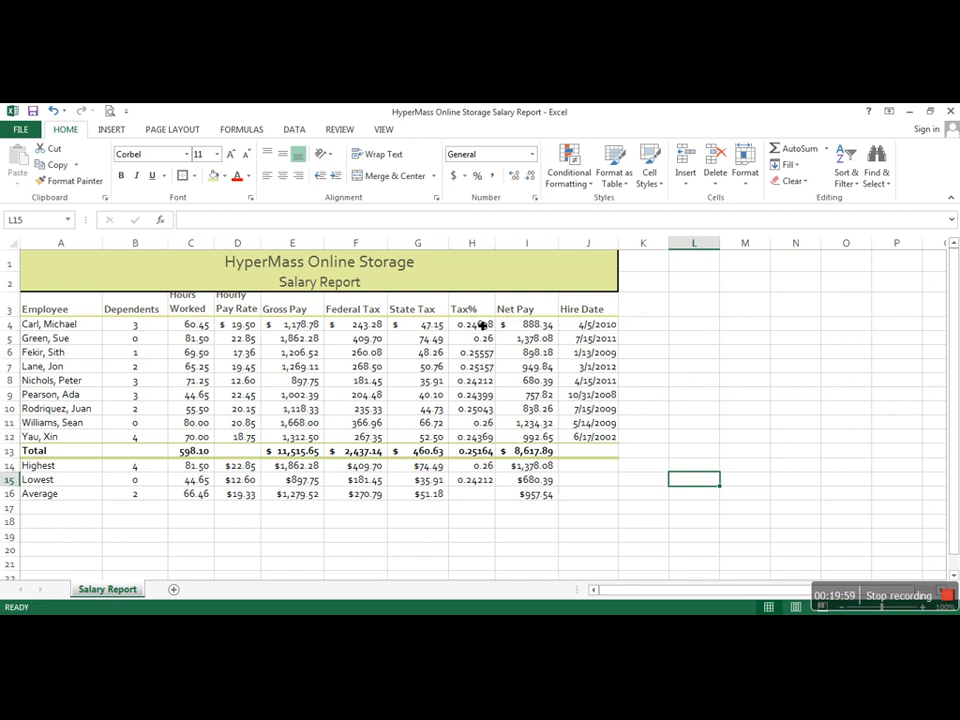
# Step: Format the Tax% values in H4:H15 as percentages with two decimal places
pyautogui.click(478, 326)
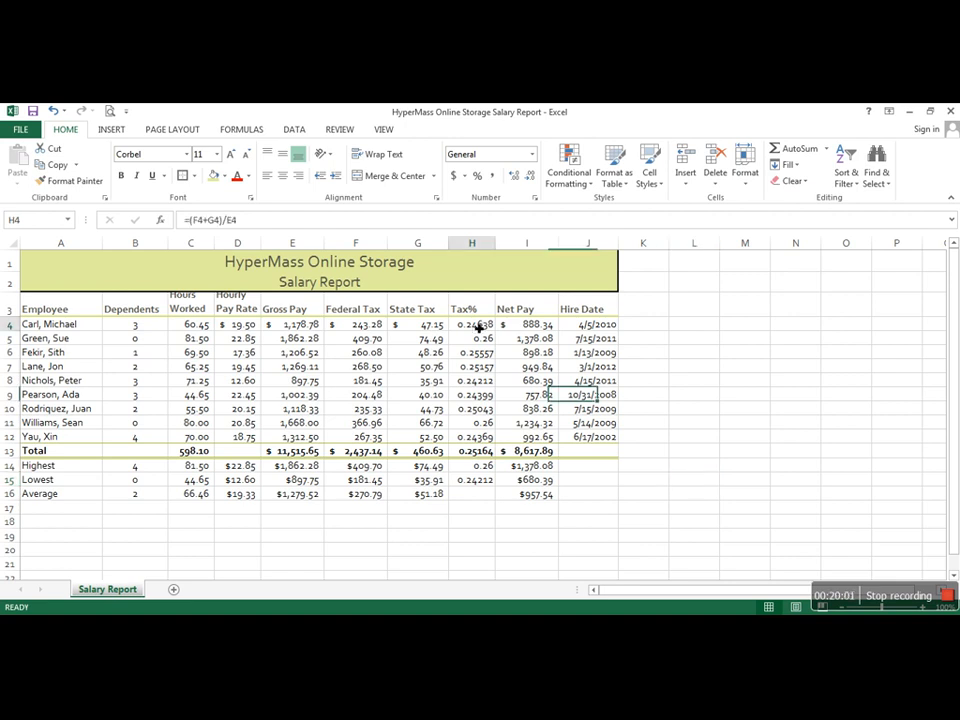
pyautogui.moveTo(478, 326); pyautogui.dragTo(490, 490)
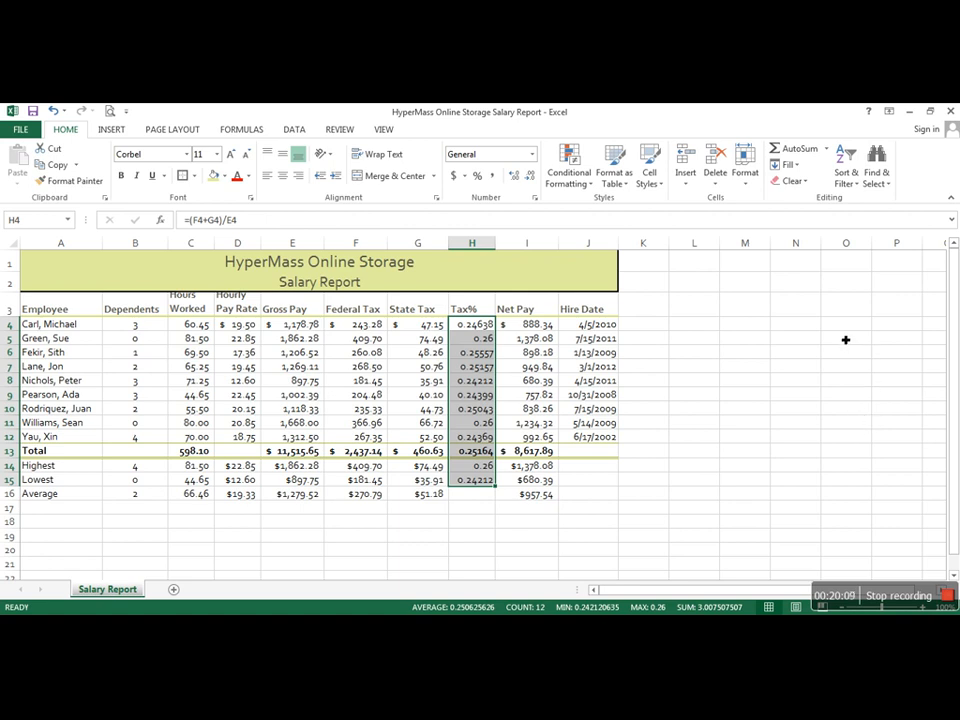
pyautogui.click(476, 177)
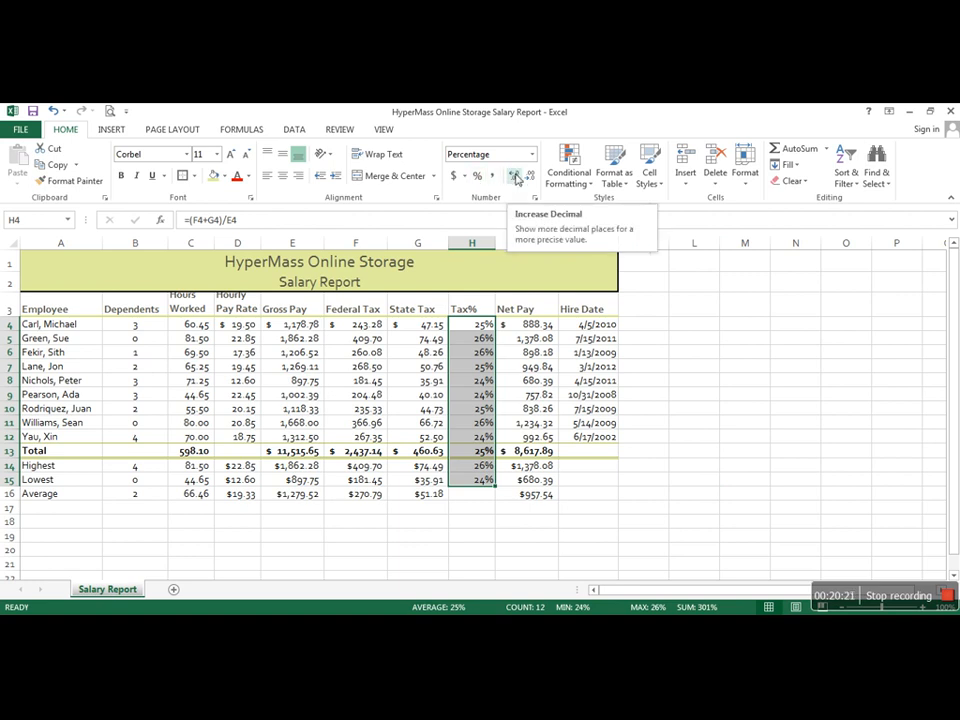
pyautogui.click(516, 177)
pyautogui.click(516, 177)
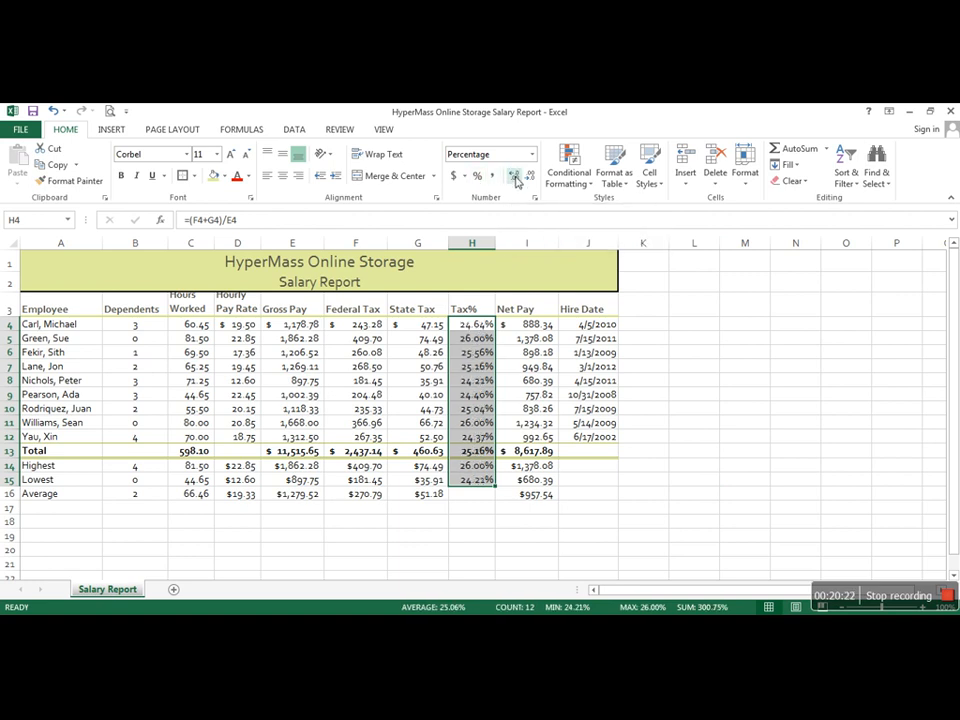
pyautogui.click(701, 482)
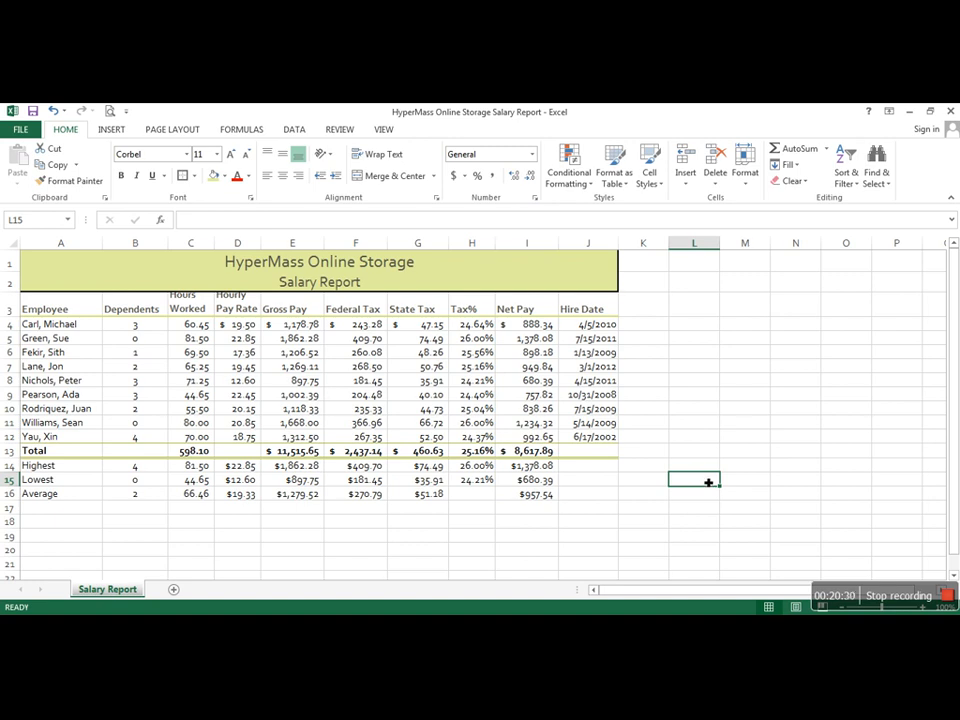
# Step: Make the Highest, Lowest and Average row labels in A14:A16 bold
pyautogui.click(55, 471)
pyautogui.moveTo(55, 471); pyautogui.dragTo(43, 498)
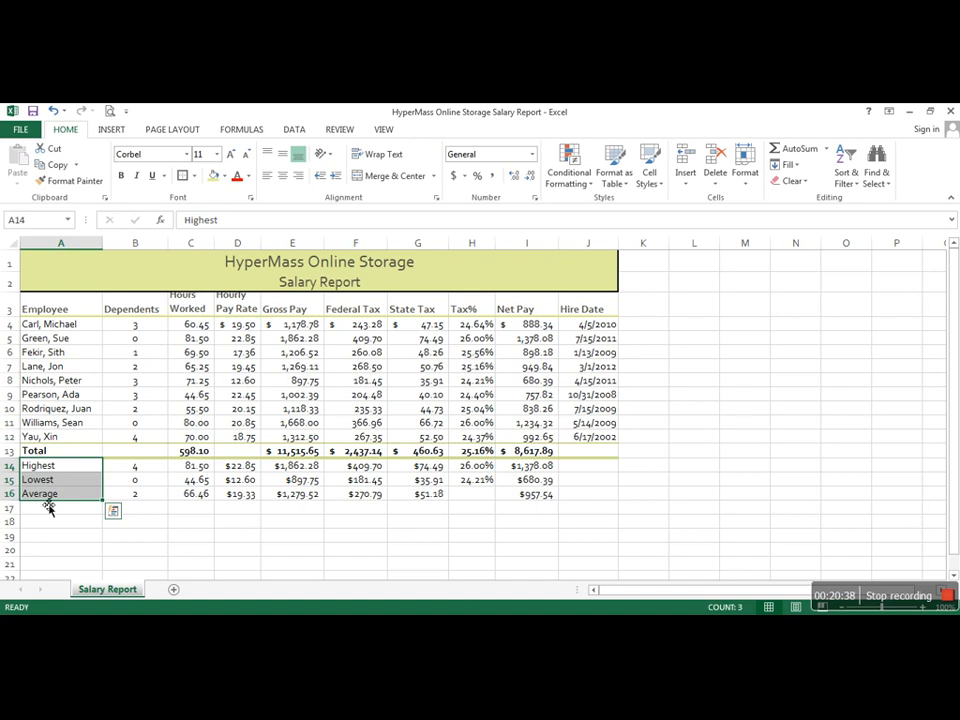
pyautogui.click(121, 175)
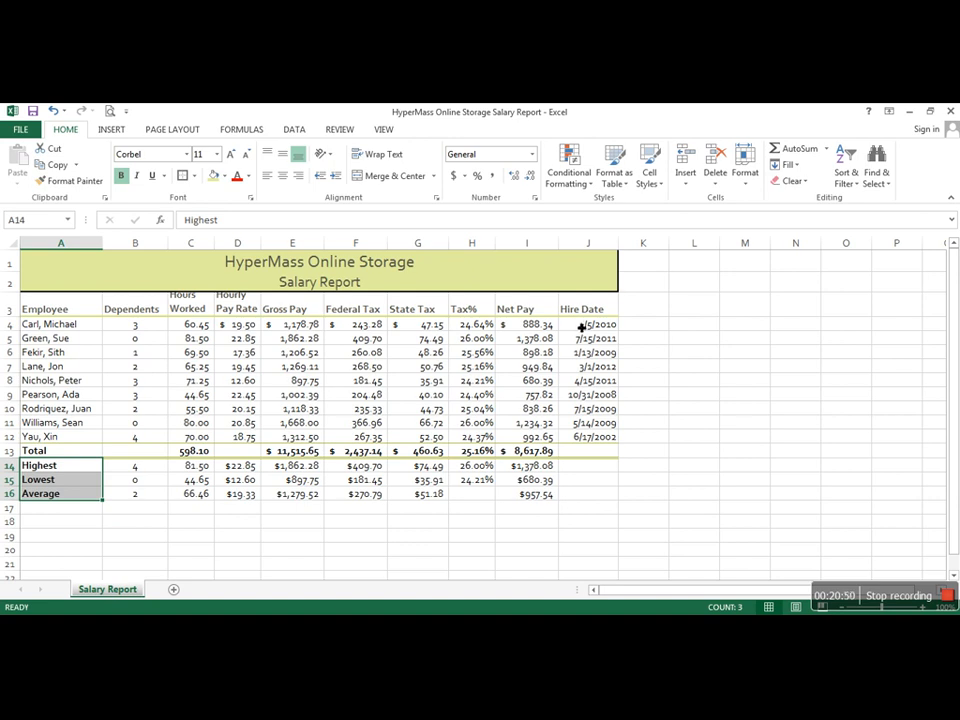
# Step: Format the Hire Date values in J4:J12 with the 3/14/12 date type
pyautogui.moveTo(581, 327); pyautogui.dragTo(584, 438)
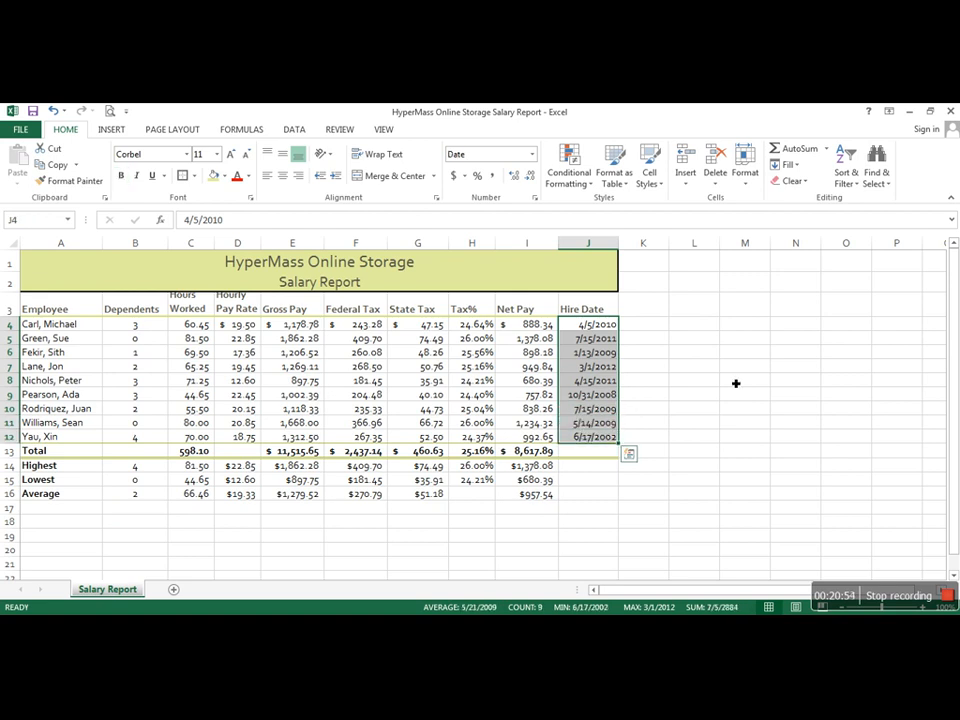
pyautogui.click(656, 325)
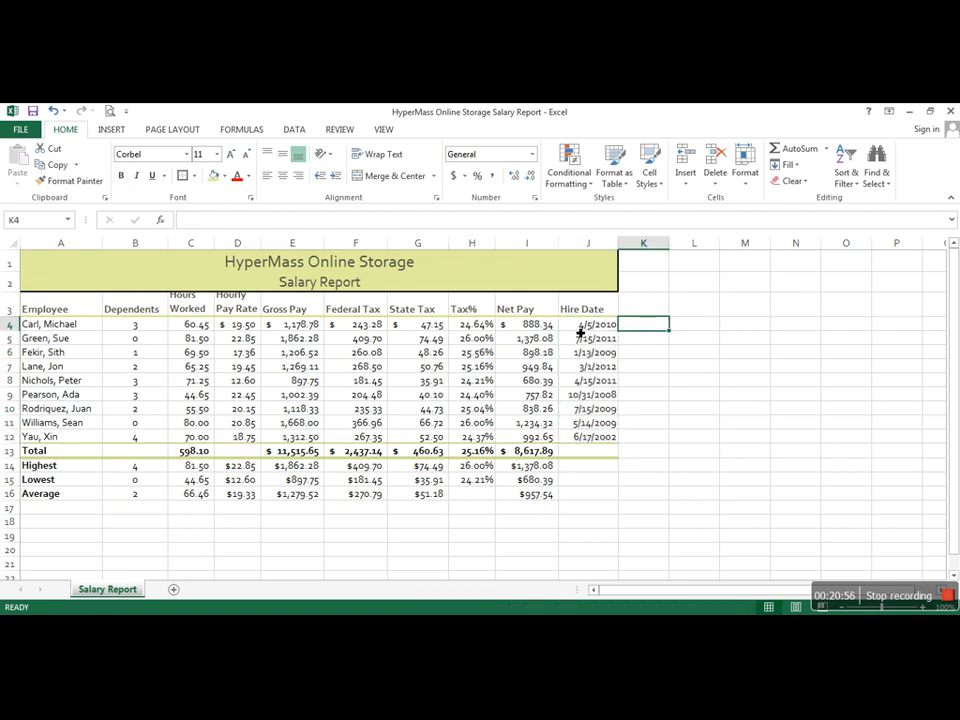
pyautogui.moveTo(586, 326); pyautogui.dragTo(574, 438)
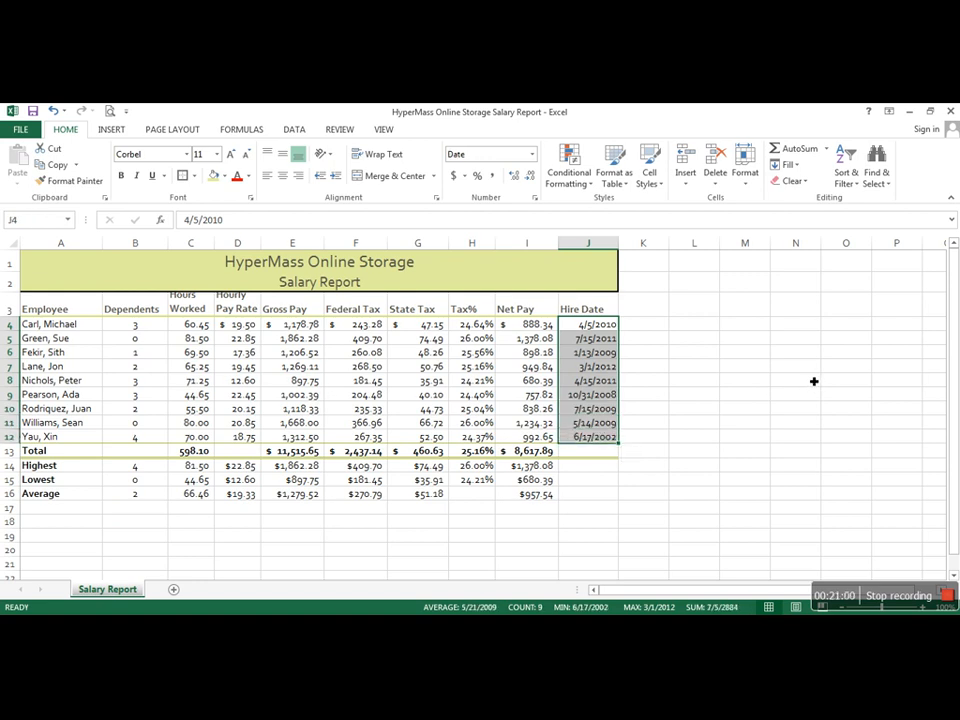
pyautogui.click(536, 199)
pyautogui.moveTo(618, 171); pyautogui.dragTo(369, 198)
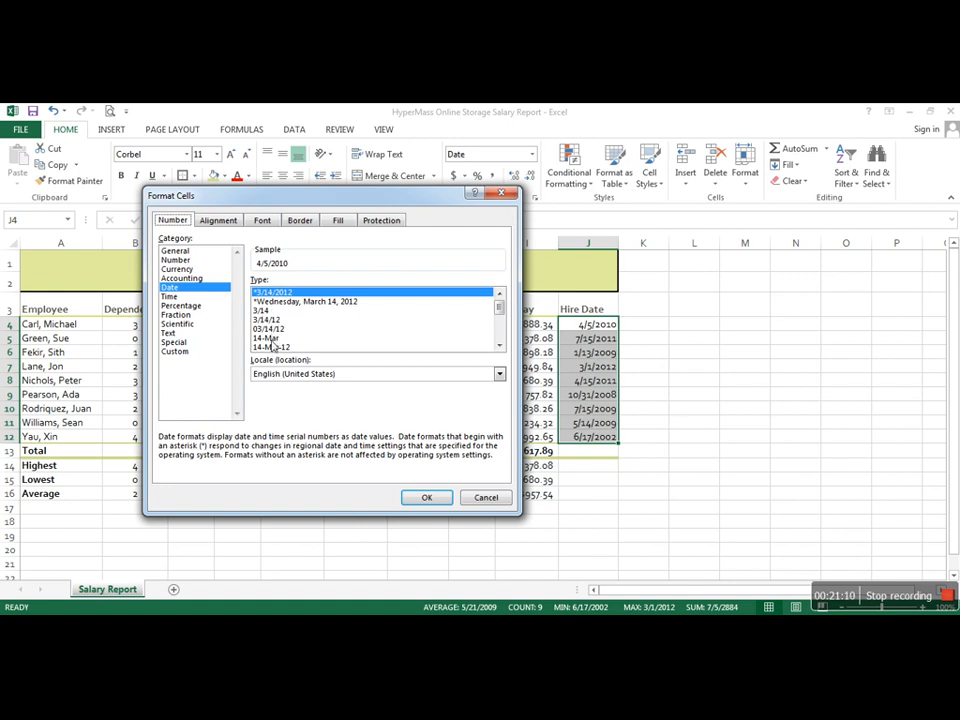
pyautogui.click(267, 320)
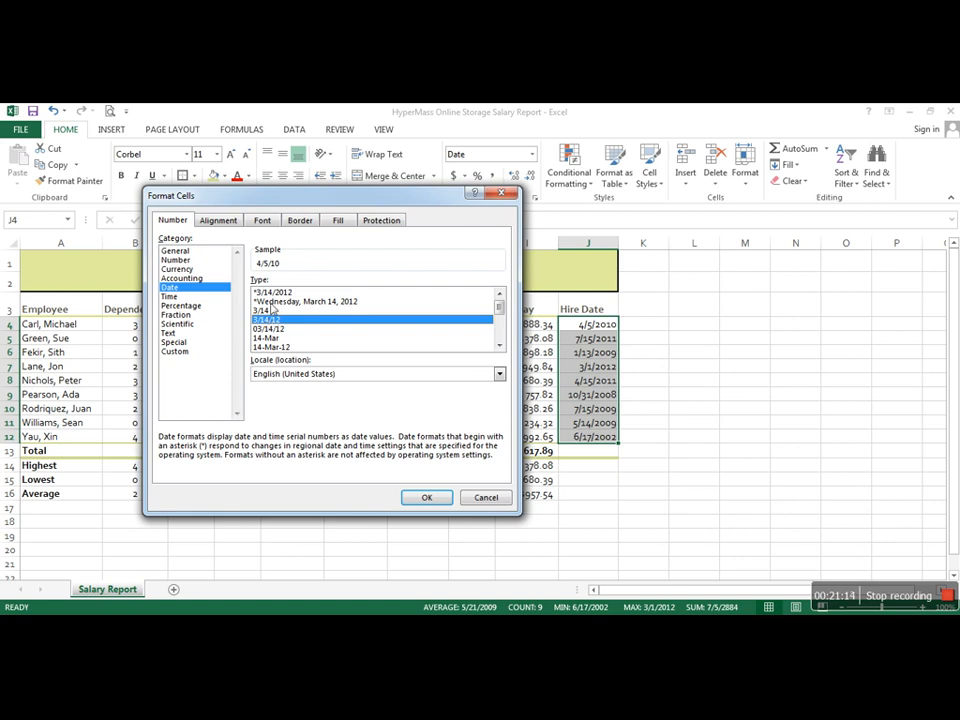
pyautogui.click(428, 497)
pyautogui.click(786, 437)
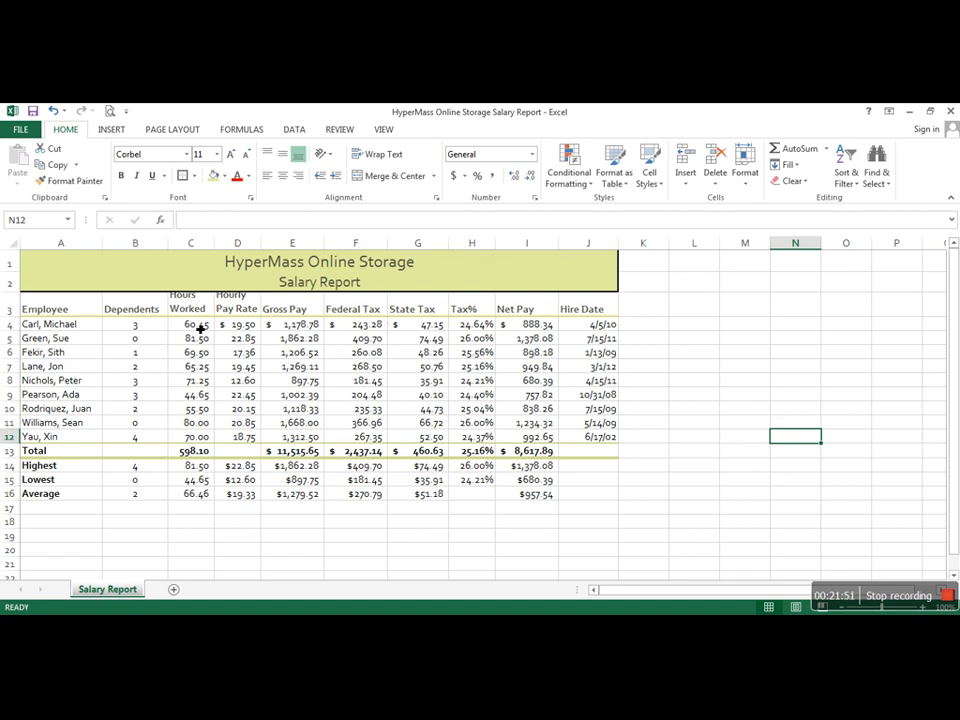
# Step: Start a new conditional formatting rule for the Hours Worked values in C4:C12 with the rule type "Format only cells that contain"
pyautogui.moveTo(200, 327); pyautogui.dragTo(197, 437)
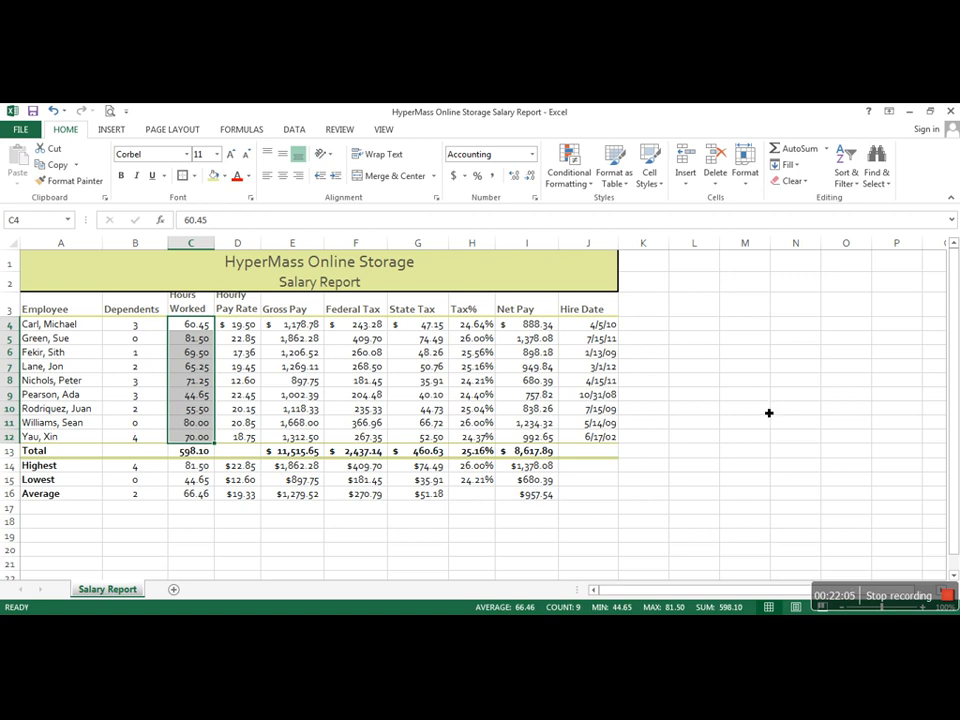
pyautogui.click(566, 179)
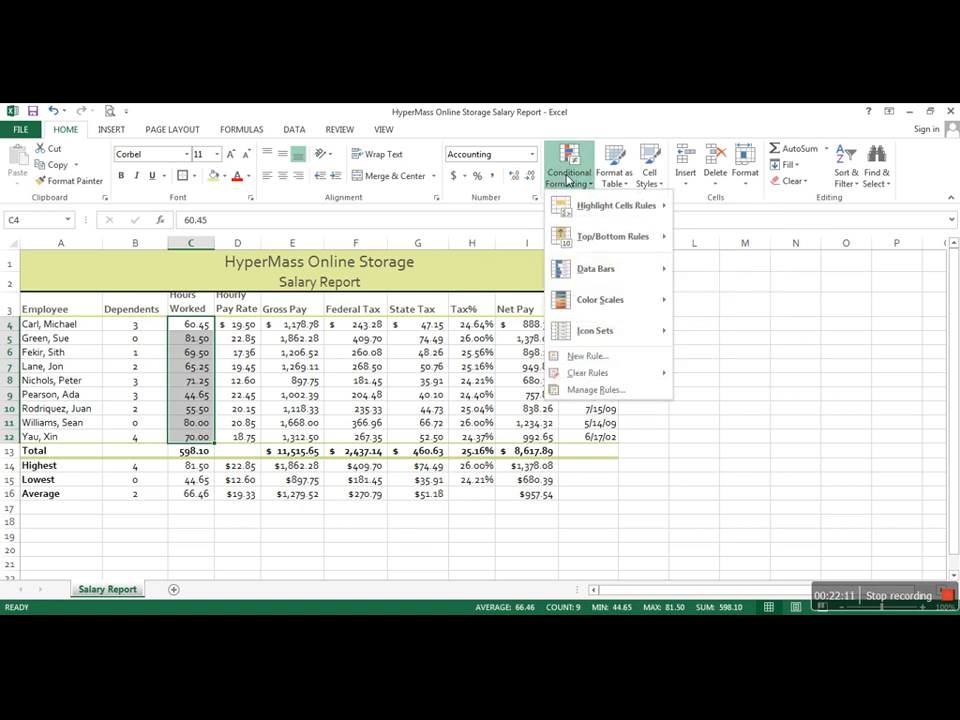
pyautogui.click(585, 357)
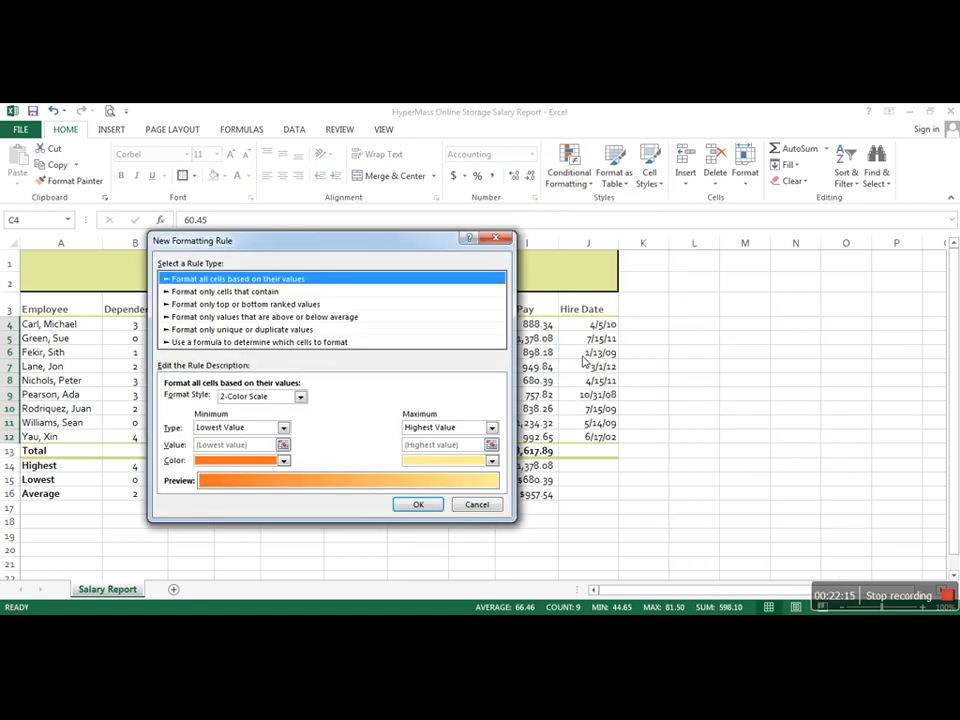
pyautogui.moveTo(326, 242); pyautogui.dragTo(506, 246)
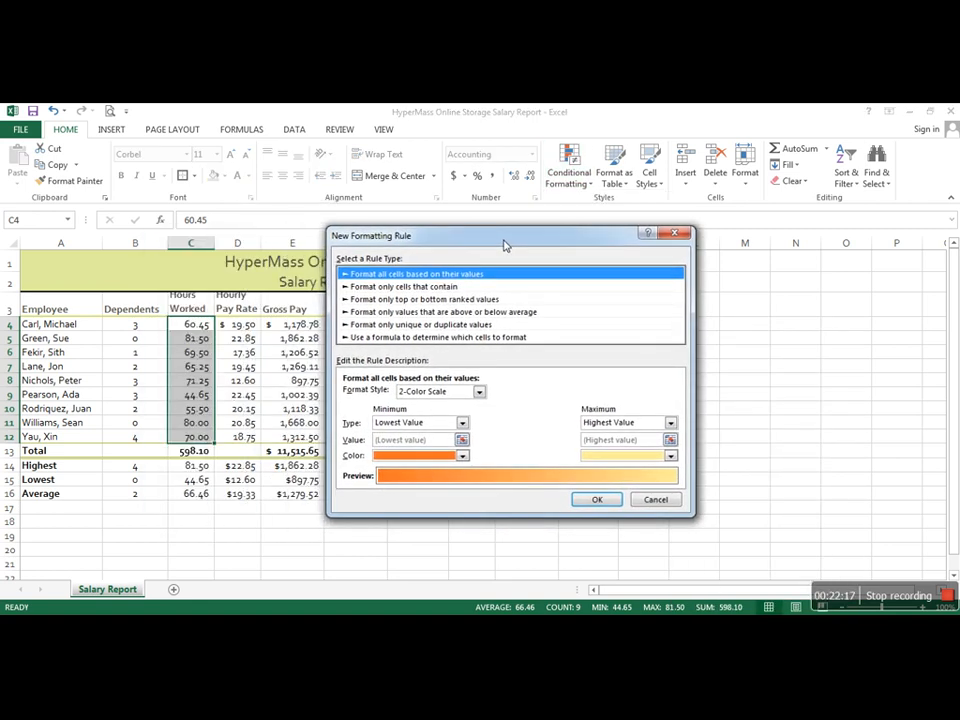
pyautogui.click(407, 287)
pyautogui.click(408, 299)
pyautogui.click(410, 312)
pyautogui.click(413, 325)
pyautogui.click(415, 337)
pyautogui.click(420, 274)
pyautogui.click(430, 287)
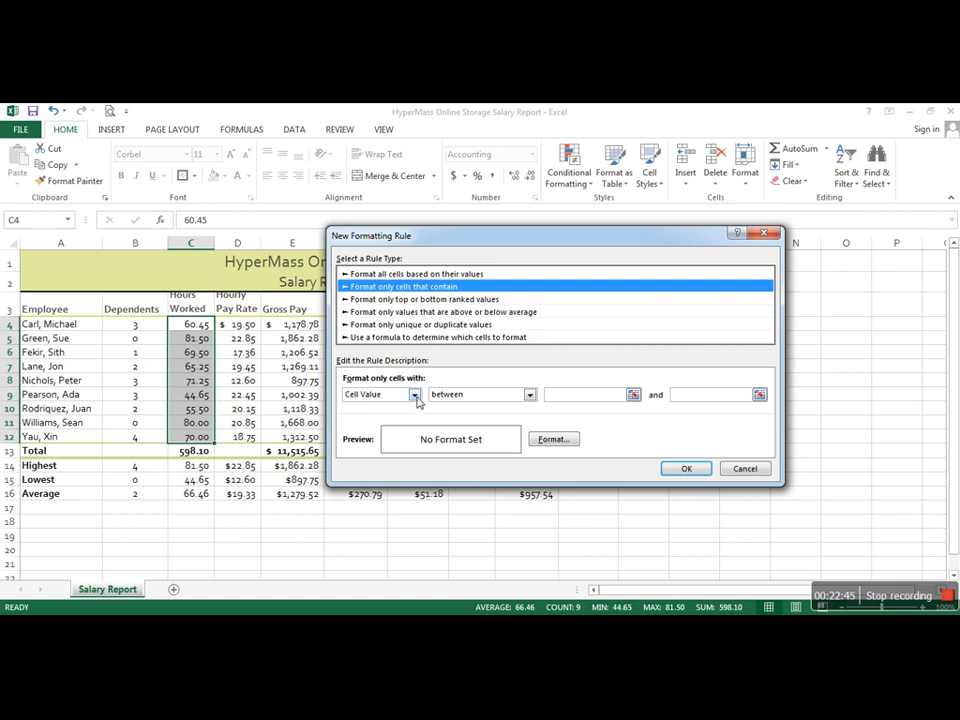
# Step: Set the rule's condition to a cell value greater than 70
pyautogui.click(414, 395)
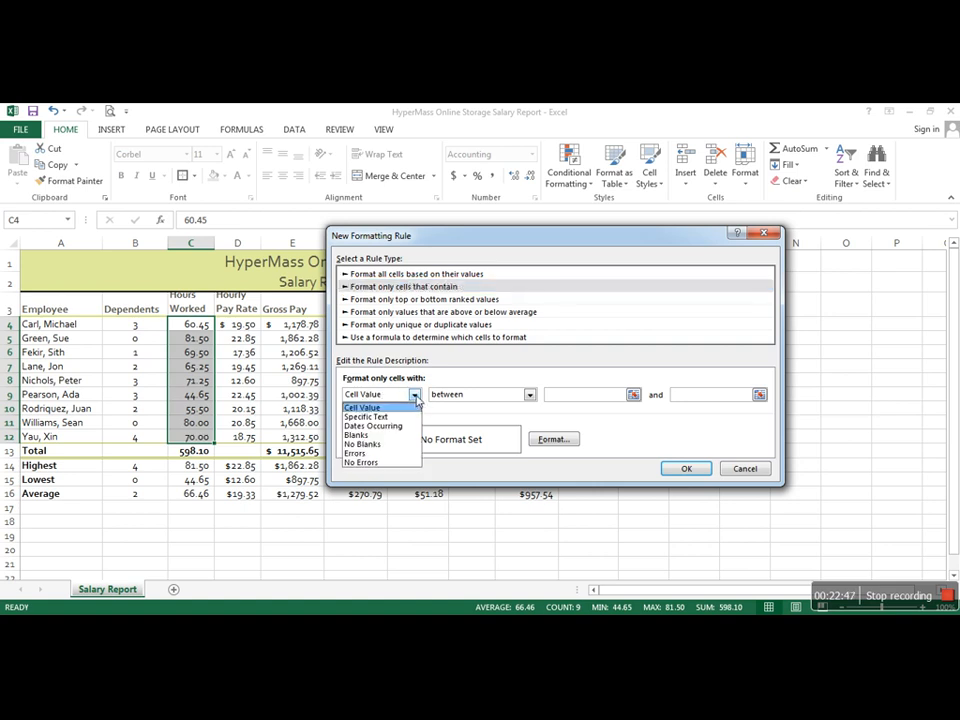
pyautogui.click(417, 401)
pyautogui.click(529, 395)
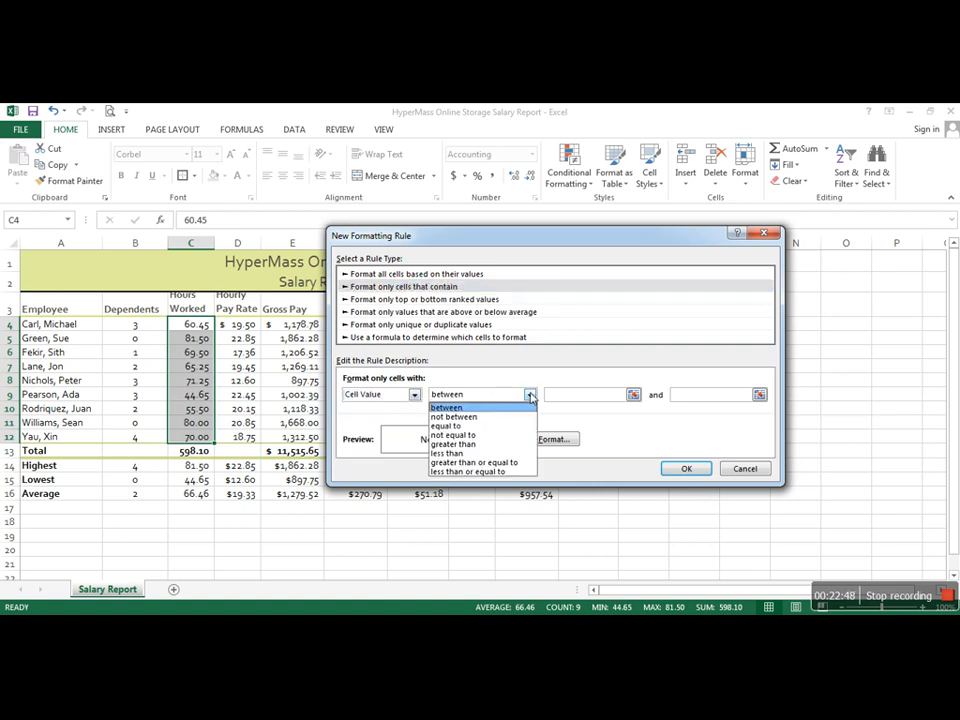
pyautogui.click(469, 446)
pyautogui.click(559, 398)
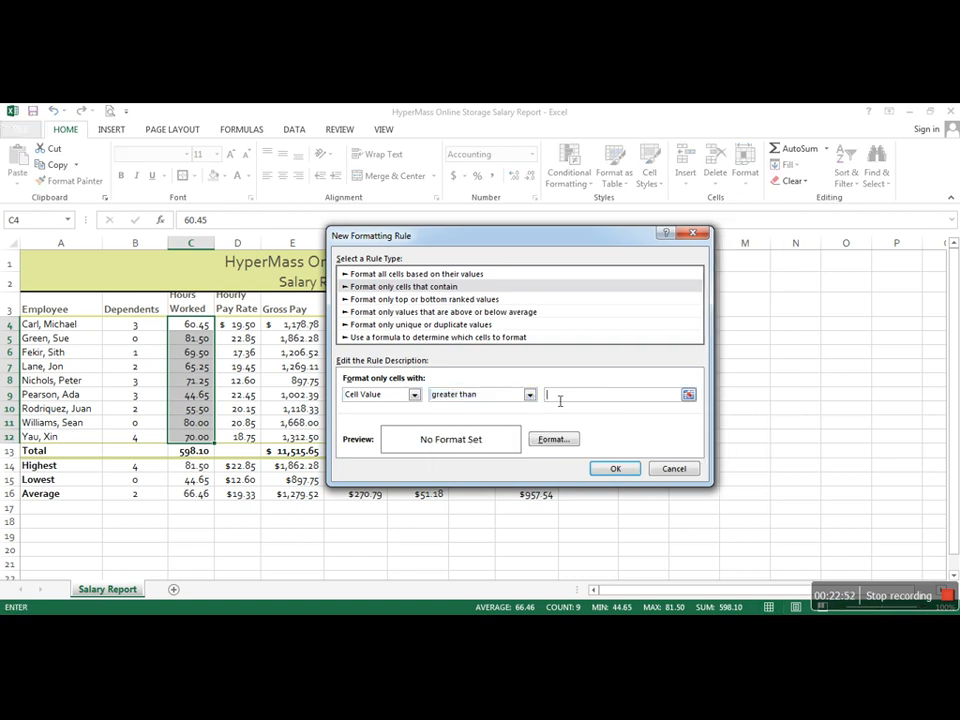
pyautogui.write('7')
# Step: Set the font color of the rule's format to white
pyautogui.click(551, 440)
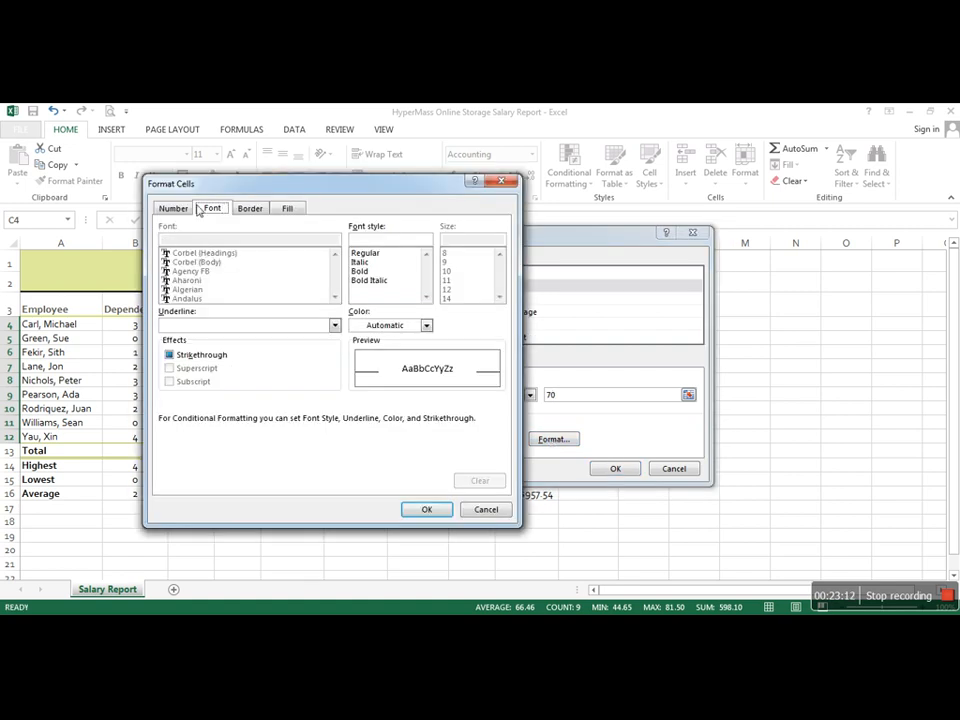
pyautogui.click(426, 326)
pyautogui.click(361, 374)
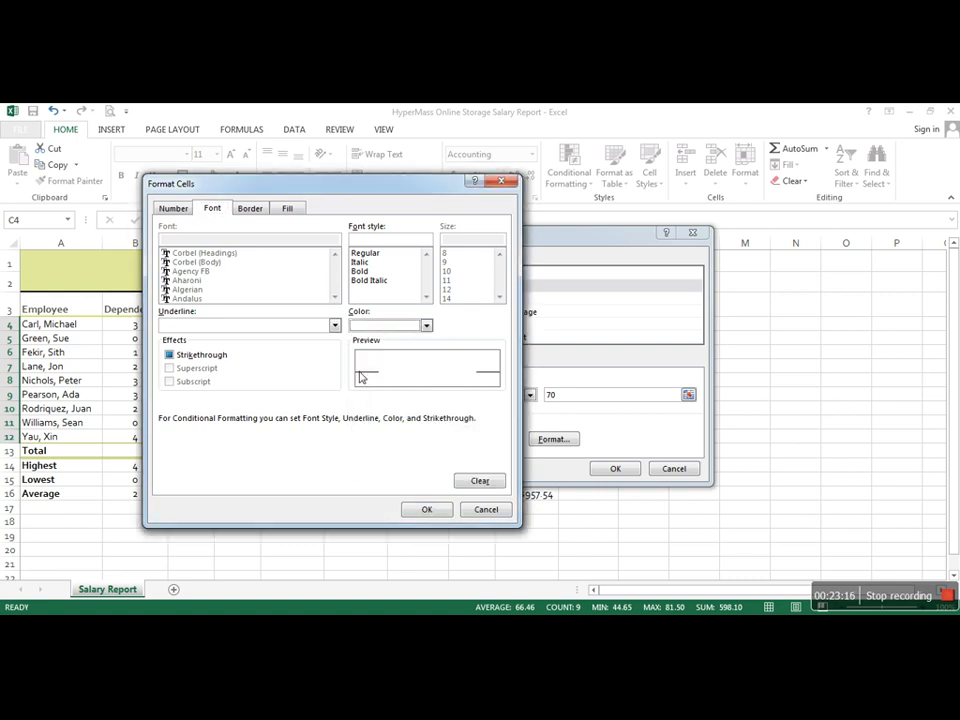
pyautogui.click(426, 326)
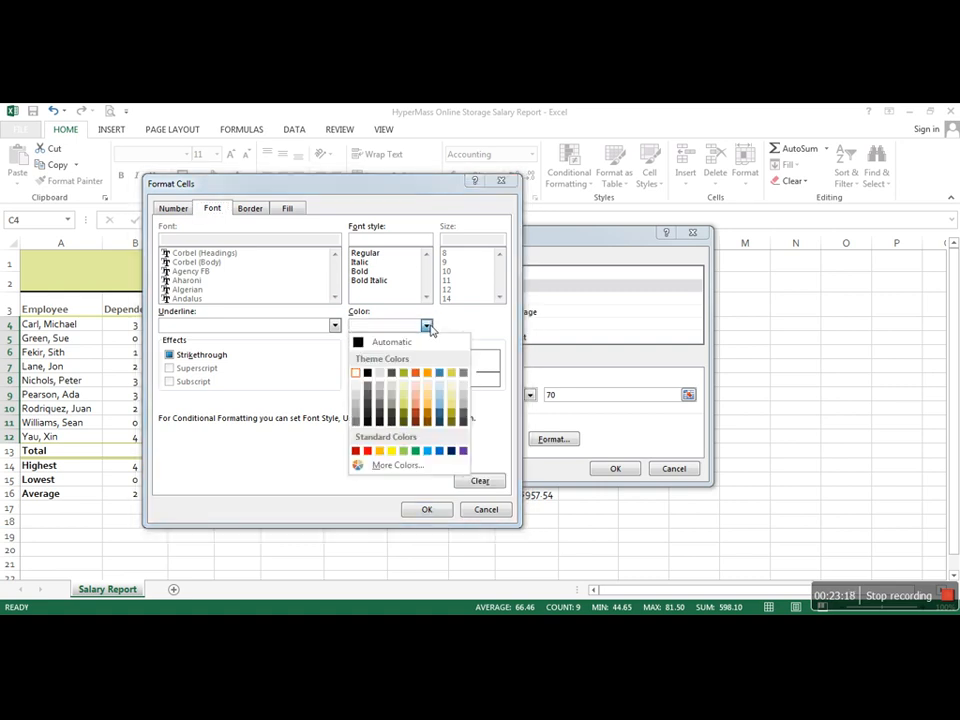
pyautogui.click(358, 373)
# Step: Give the rule's format a dark orange background fill and apply the rule to the Hours Worked values
pyautogui.click(292, 209)
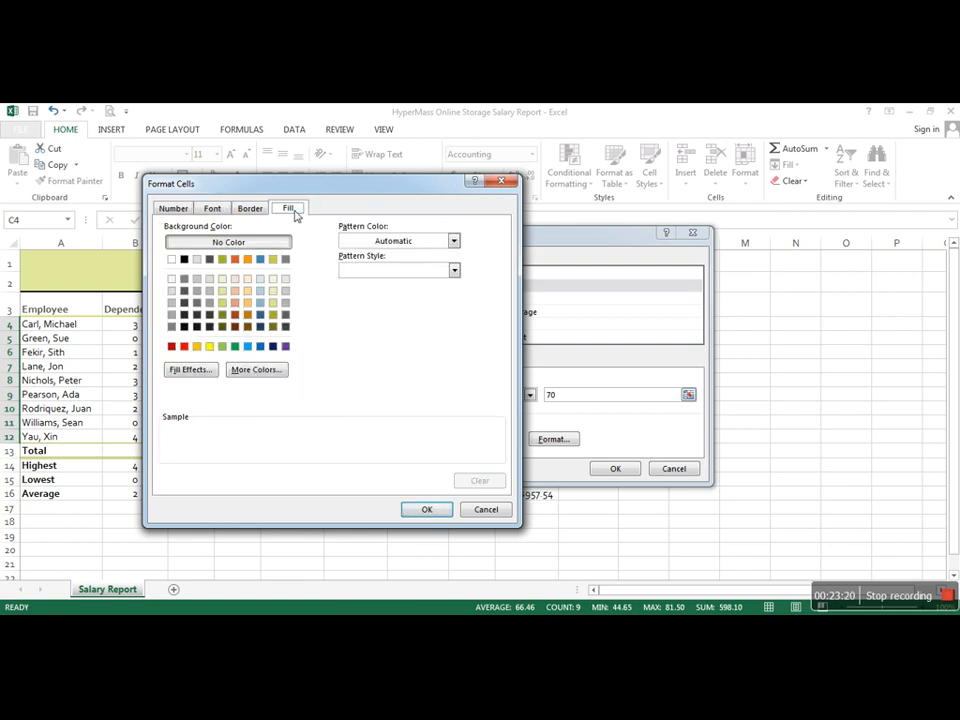
pyautogui.click(236, 303)
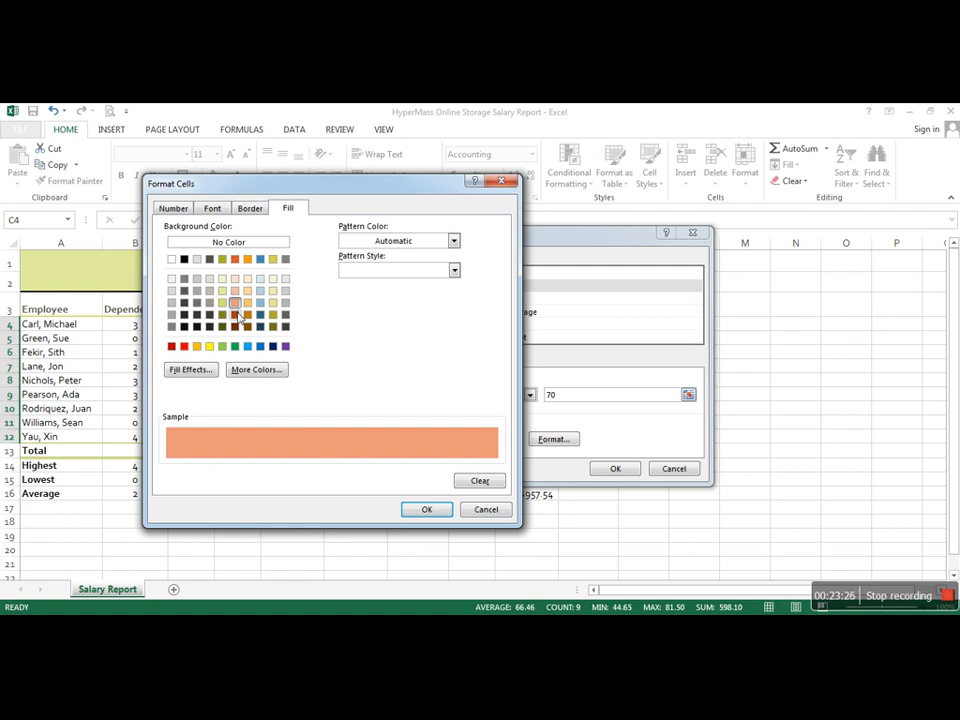
pyautogui.click(236, 315)
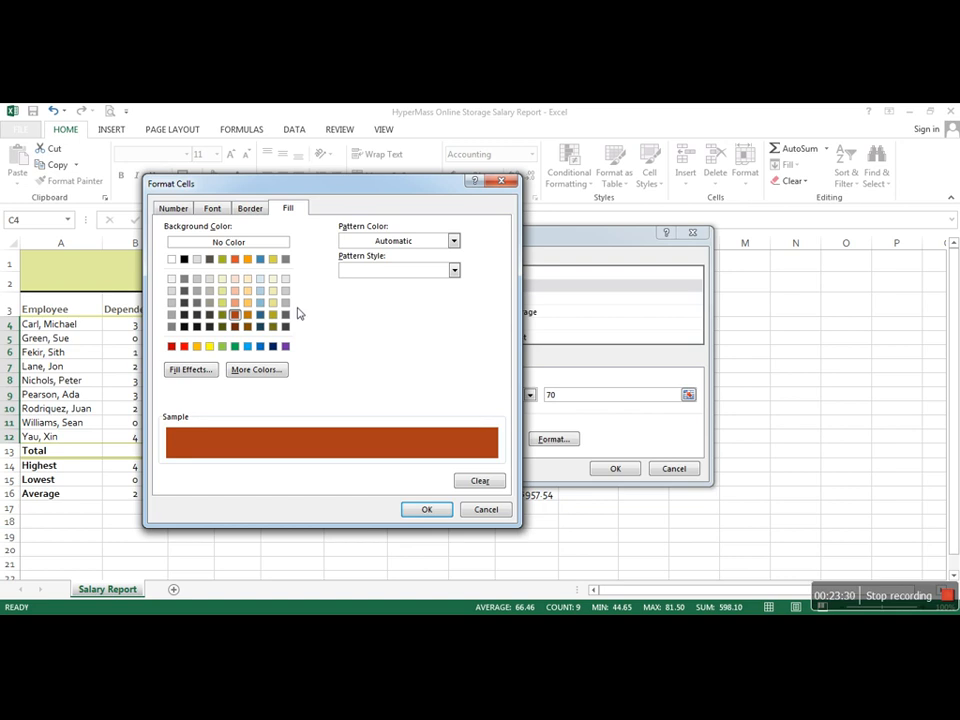
pyautogui.click(427, 510)
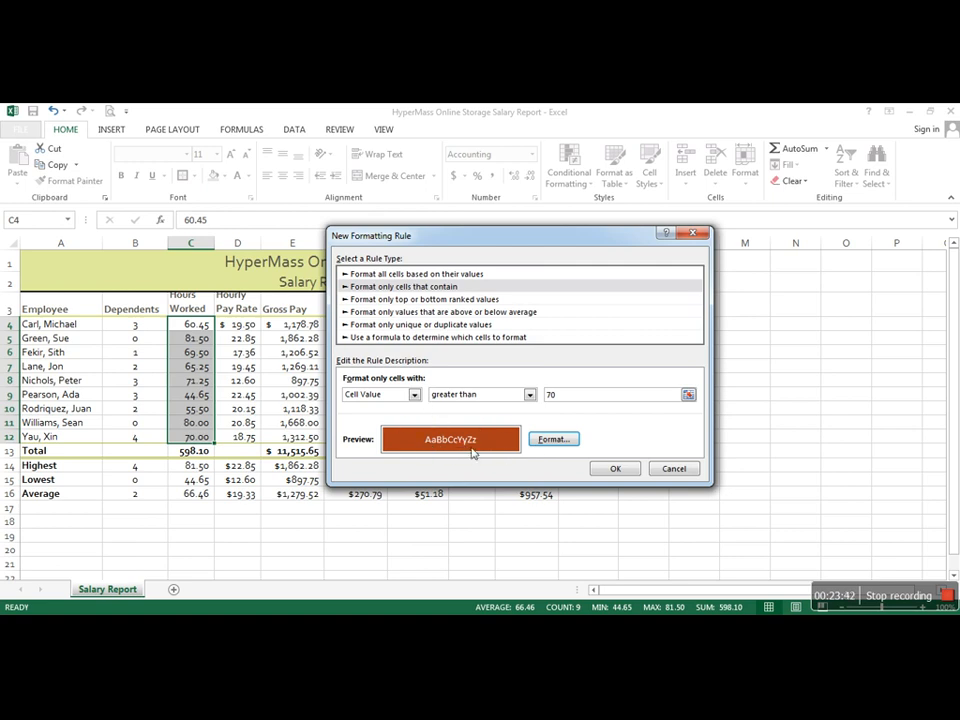
pyautogui.click(627, 471)
pyautogui.click(737, 466)
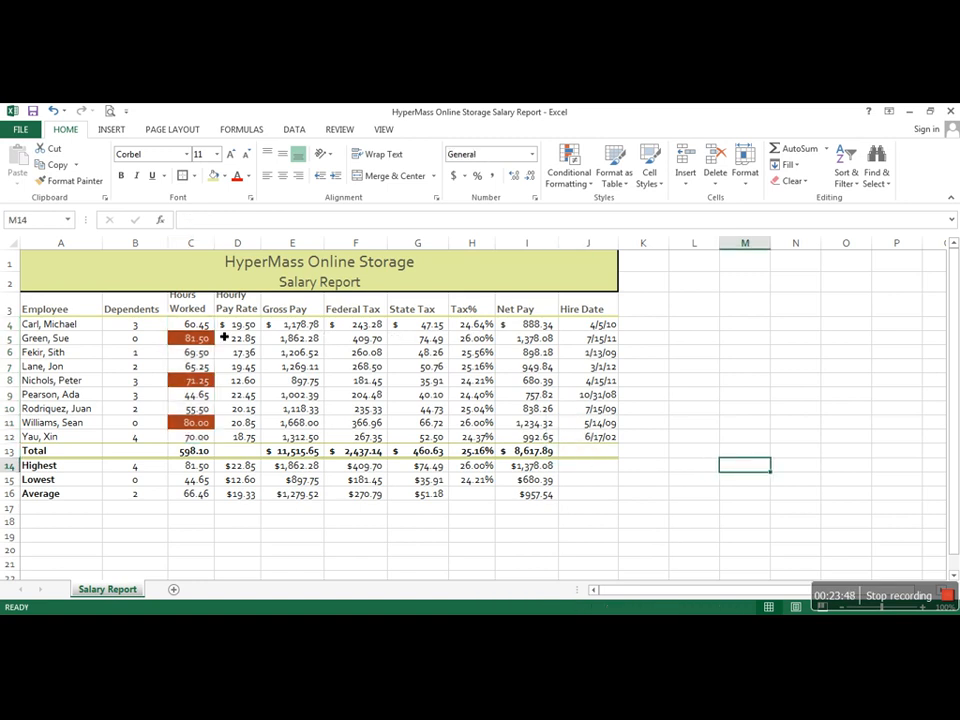
# Step: Check the Hours Worked cells C5, C8, C11 and C12 against the greater-than-70 highlighting rule
pyautogui.click(214, 339)
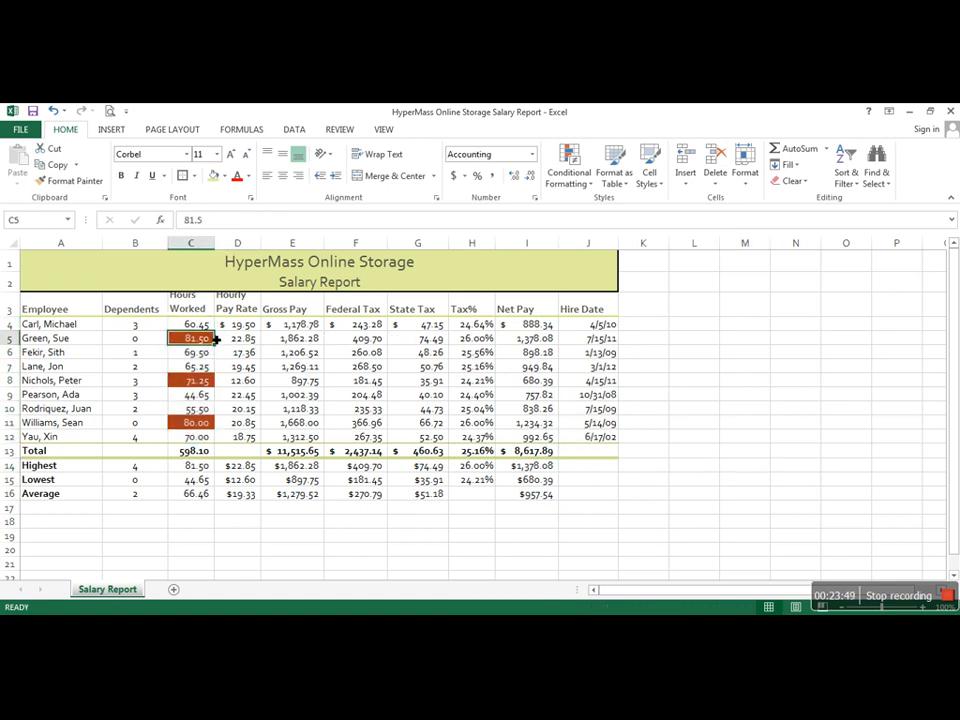
pyautogui.click(214, 381)
pyautogui.click(215, 421)
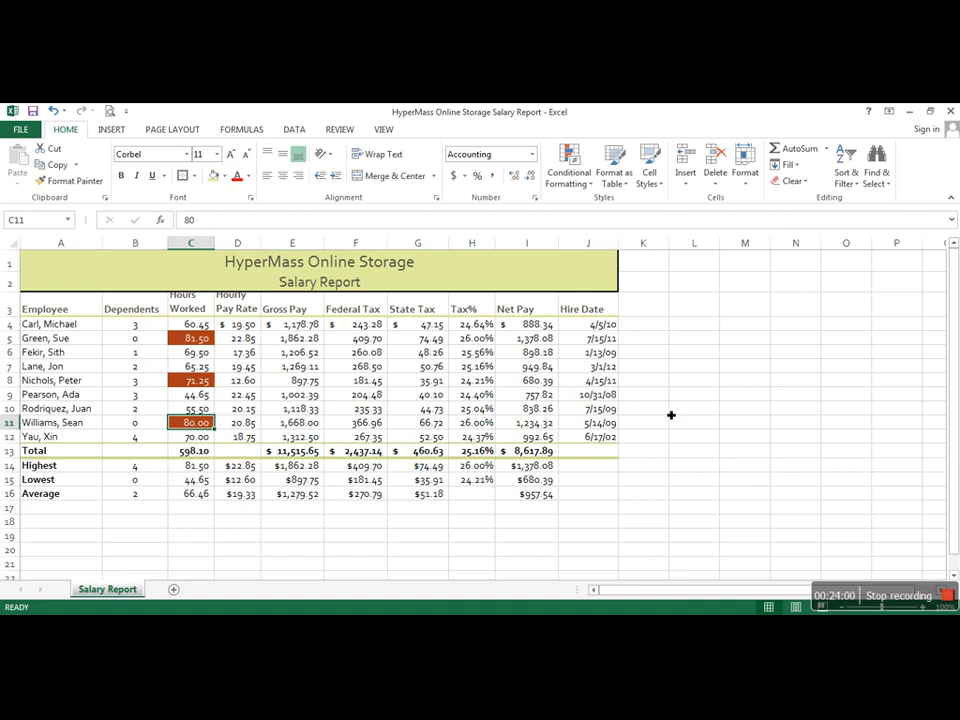
pyautogui.click(189, 437)
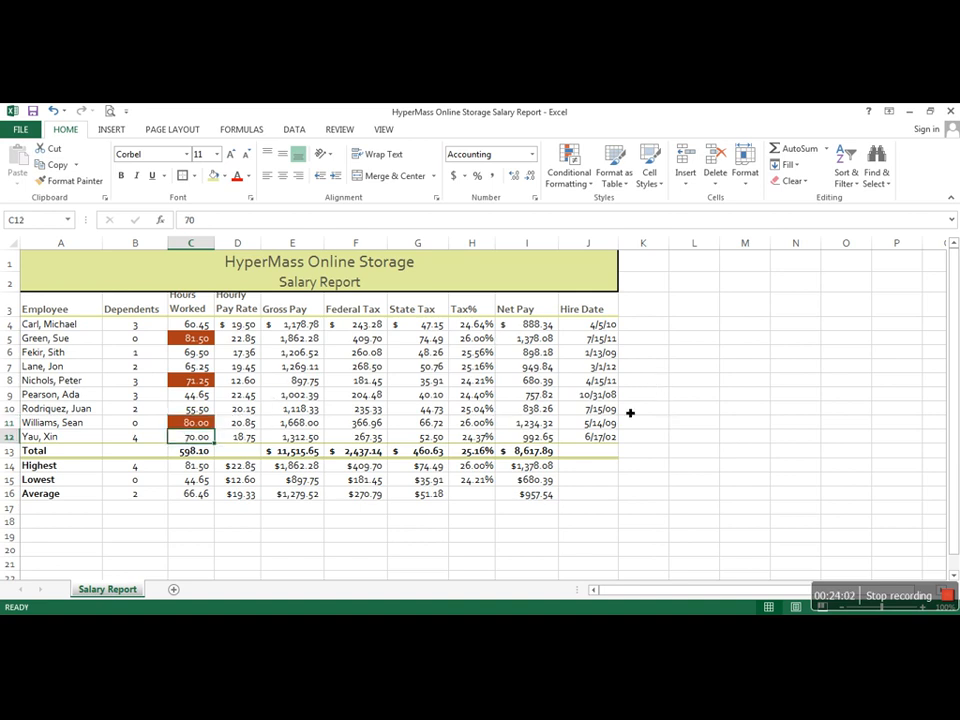
pyautogui.click(766, 410)
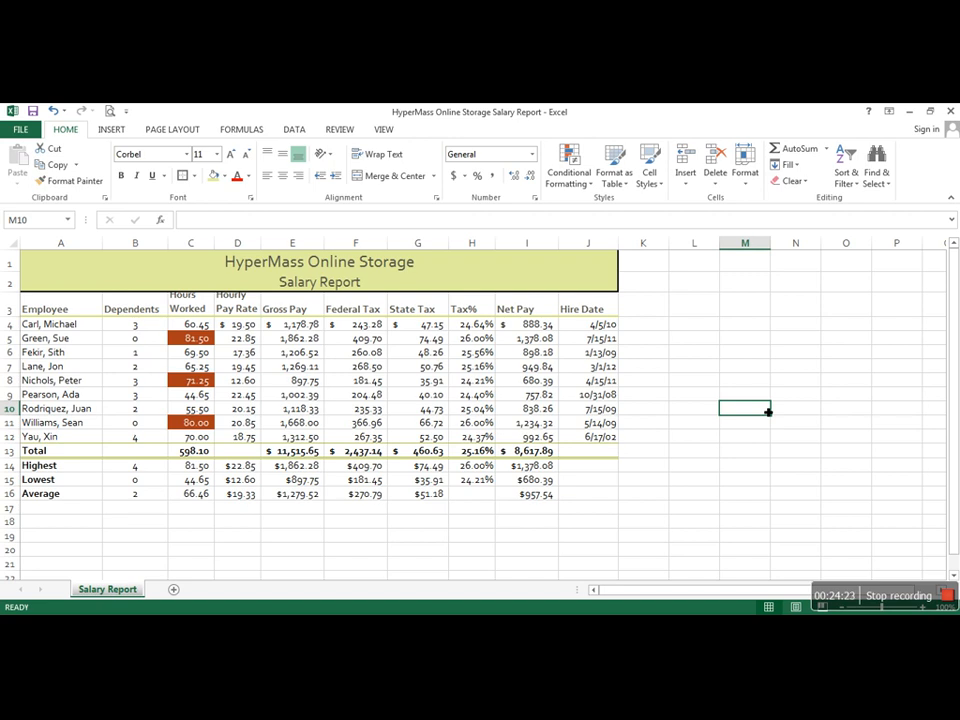
# Step: Autofit the widths of columns A and B to their contents
pyautogui.moveTo(83, 251); pyautogui.dragTo(136, 248)
pyautogui.click(73, 245)
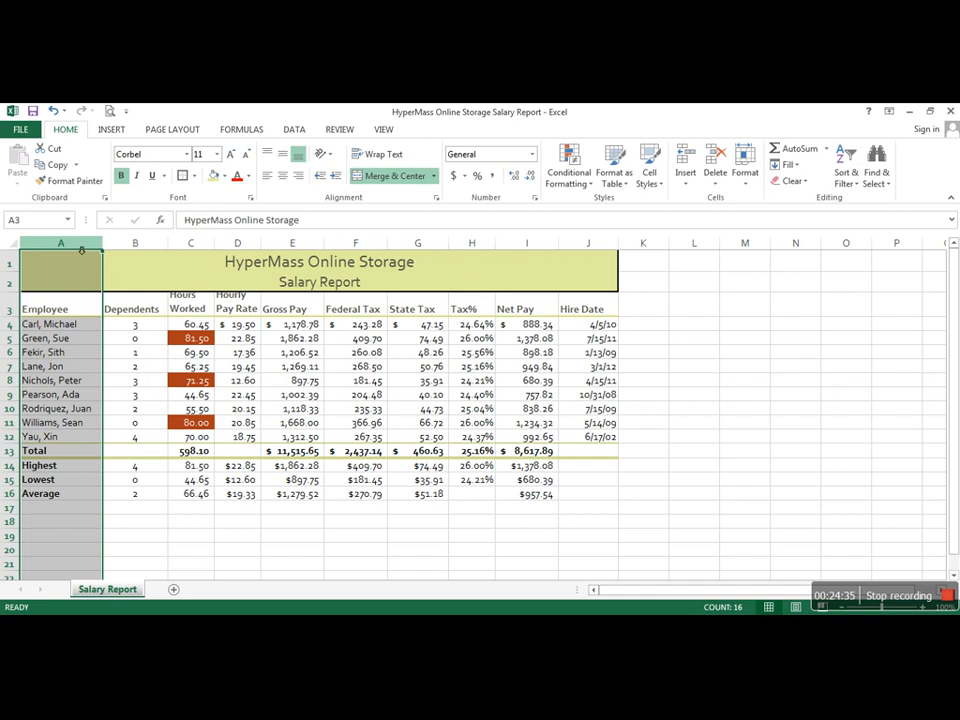
pyautogui.moveTo(62, 245); pyautogui.dragTo(143, 245)
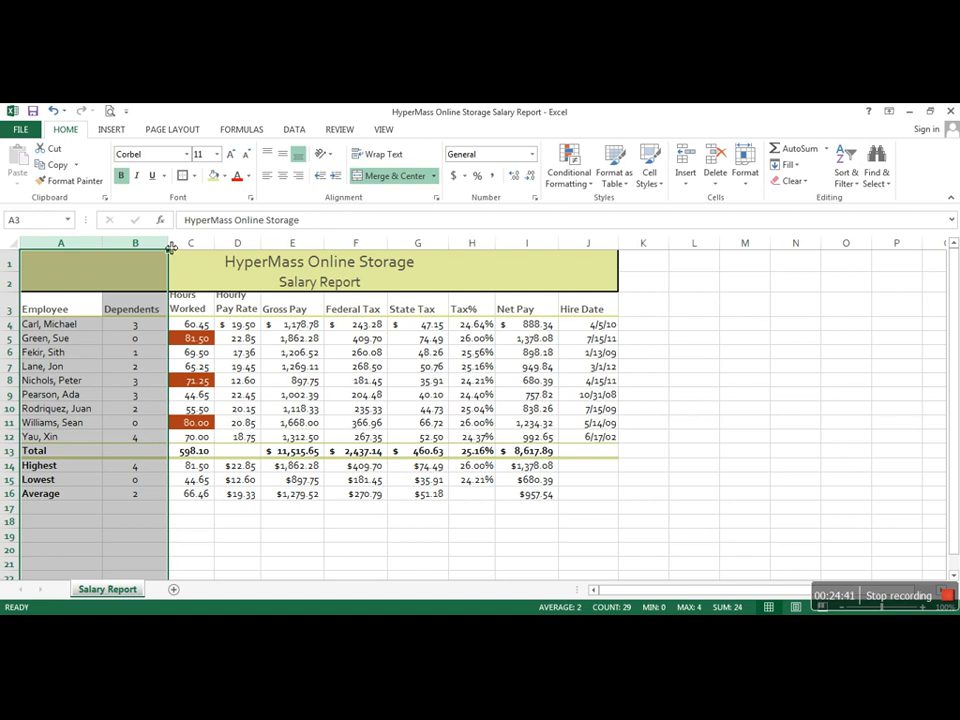
pyautogui.doubleClick(169, 248)
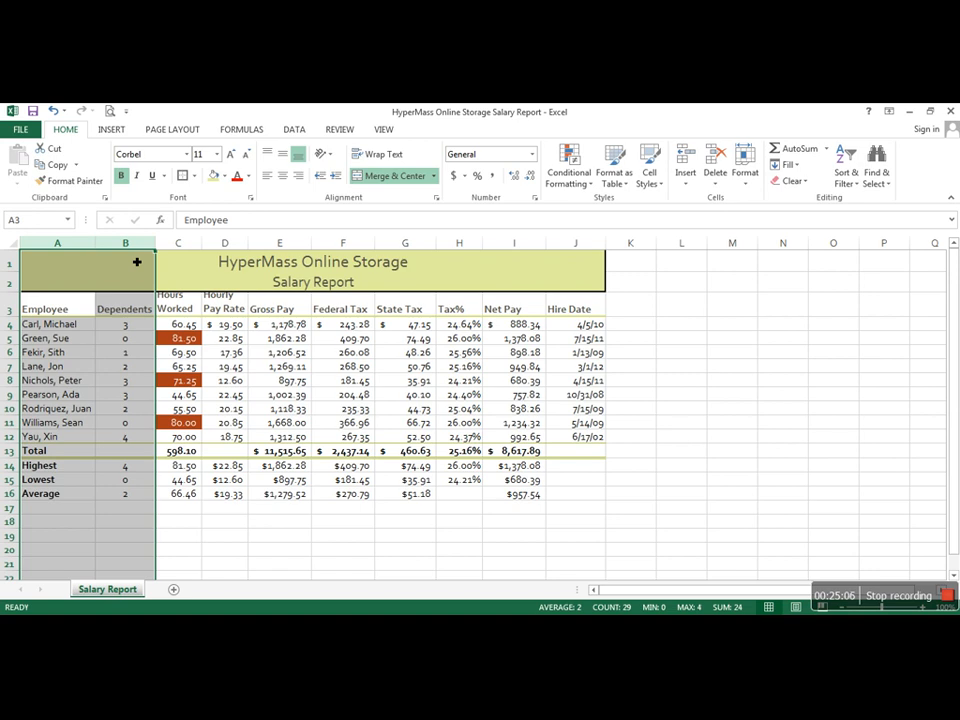
pyautogui.click(176, 244)
pyautogui.moveTo(176, 244); pyautogui.dragTo(240, 248)
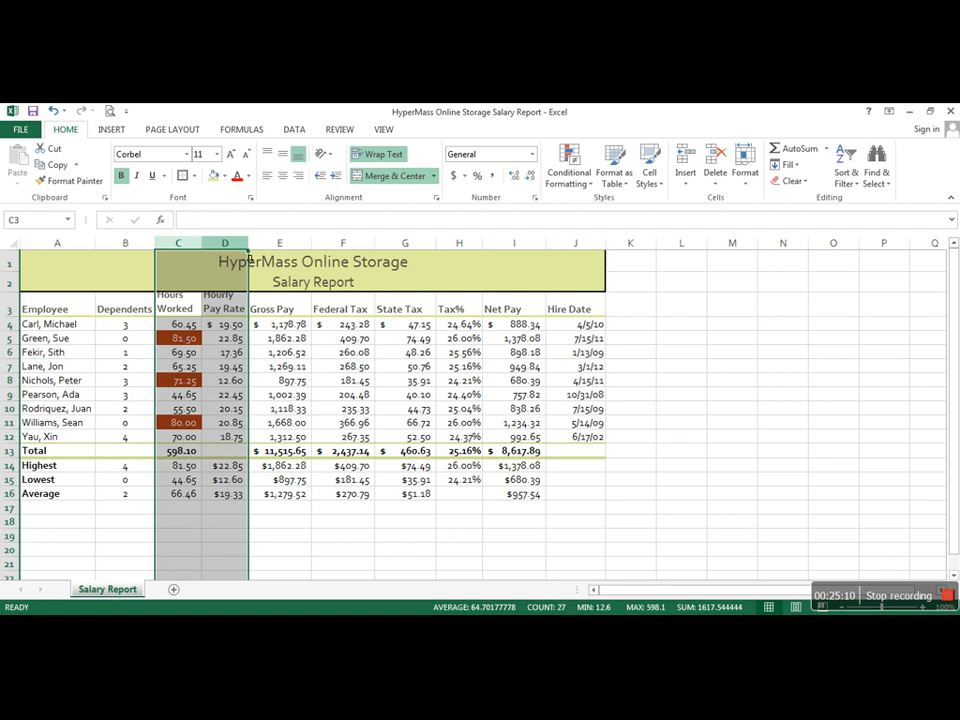
pyautogui.click(476, 252)
pyautogui.click(700, 283)
# Step: Narrow the Hours Worked, Hourly Pay Rate and Tax% columns (C, D and H) slightly to one shared width
pyautogui.click(175, 243)
pyautogui.moveTo(175, 243); pyautogui.dragTo(223, 242)
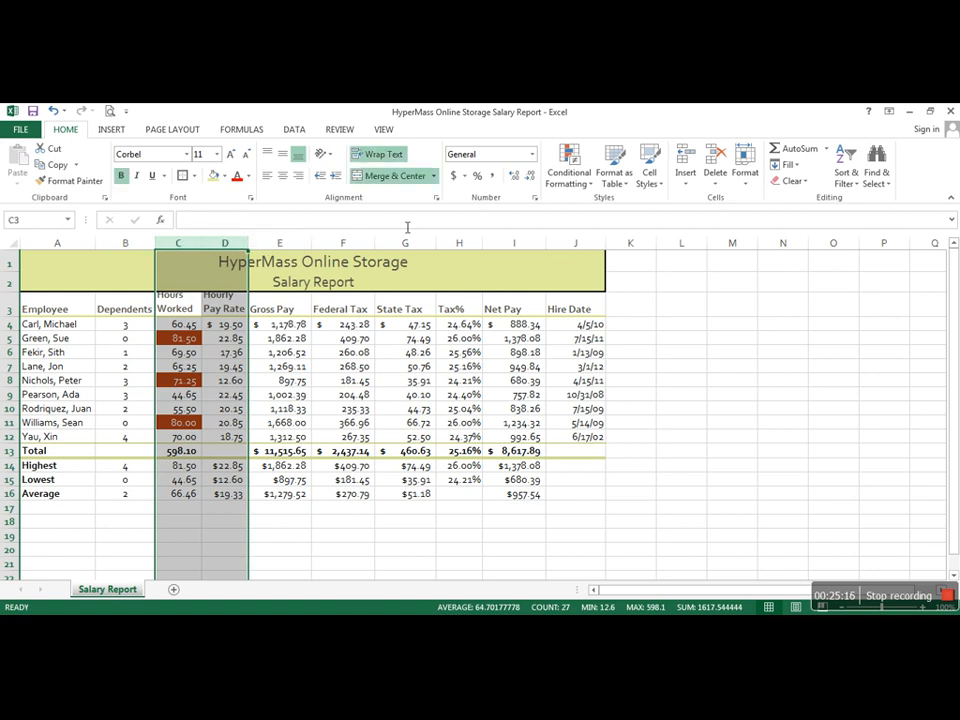
pyautogui.keyDown('ctrl'); pyautogui.click(480, 247); pyautogui.keyUp('ctrl')
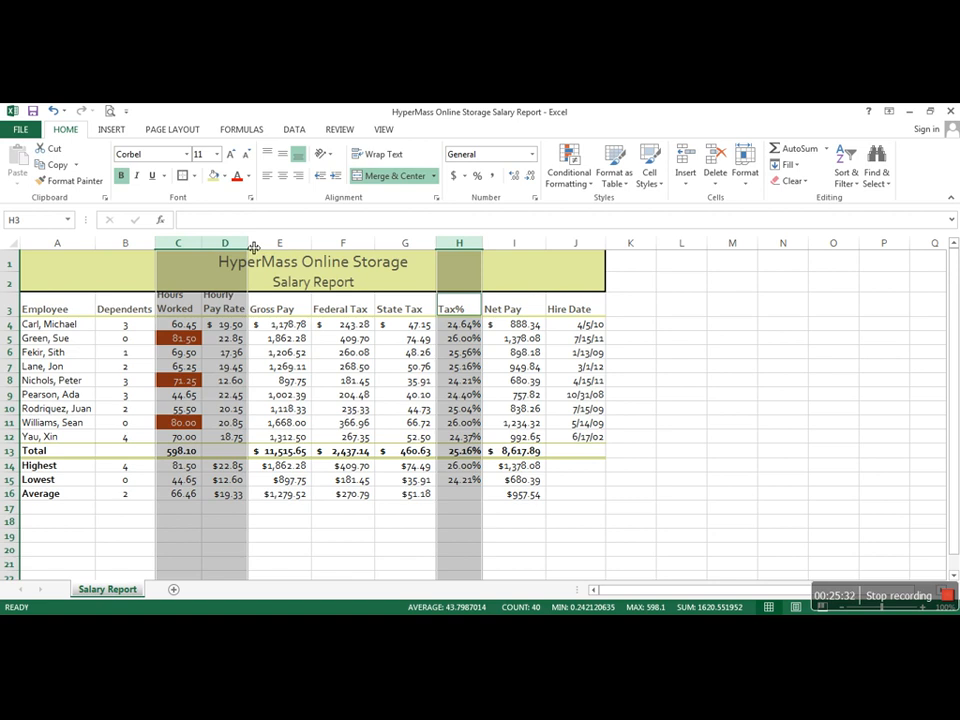
pyautogui.moveTo(254, 247); pyautogui.dragTo(253, 242)
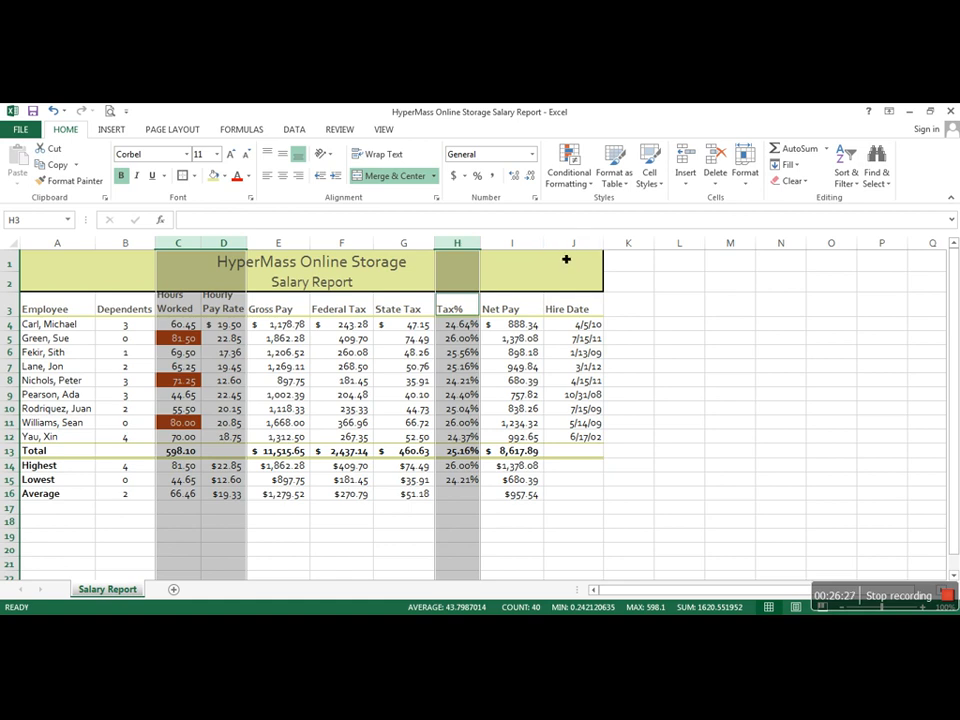
# Step: Resize the Gross Pay, Federal Tax and Net Pay columns (E, F and I) together to a width of about 10.5
pyautogui.click(285, 244)
pyautogui.moveTo(285, 247); pyautogui.dragTo(350, 253)
pyautogui.keyDown('ctrl'); pyautogui.click(515, 244); pyautogui.keyUp('ctrl')
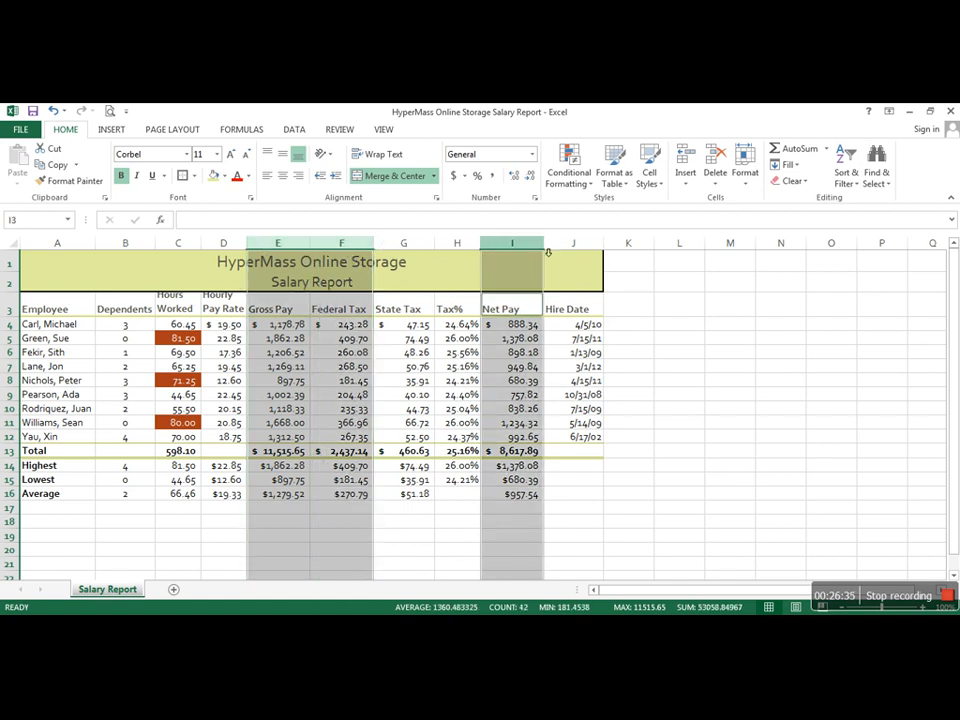
pyautogui.moveTo(546, 246); pyautogui.dragTo(546, 246)
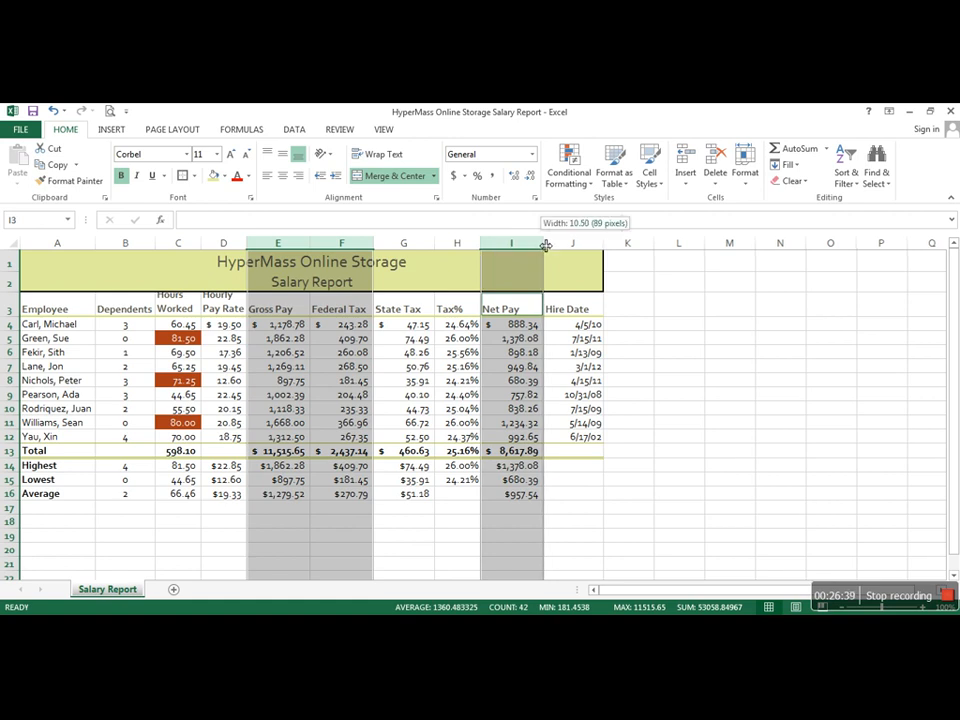
pyautogui.moveTo(547, 246); pyautogui.dragTo(545, 246)
pyautogui.moveTo(546, 246); pyautogui.dragTo(542, 245)
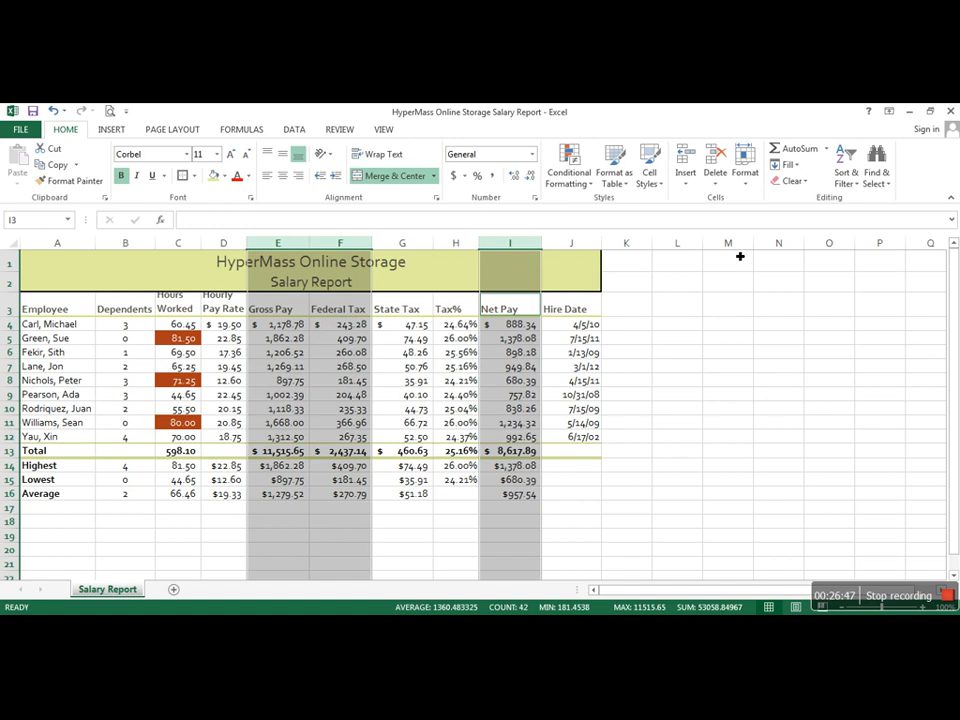
pyautogui.click(840, 287)
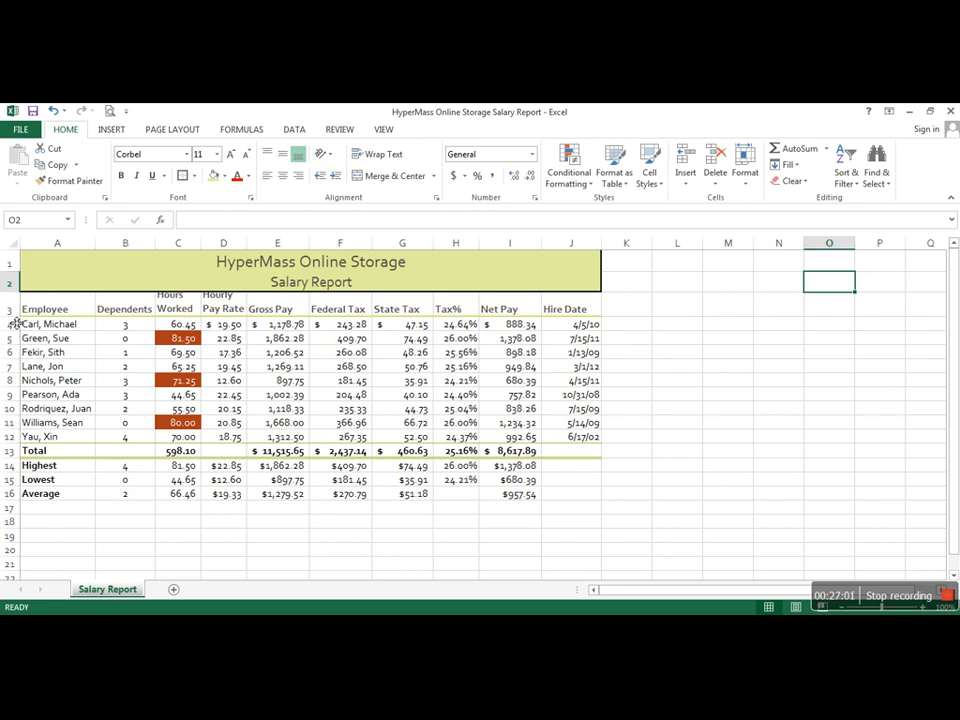
# Step: Increase the height of row 3 to fit the two-line headings, and make row 14 taller to separate Highest from Total
pyautogui.moveTo(15, 322); pyautogui.dragTo(15, 318)
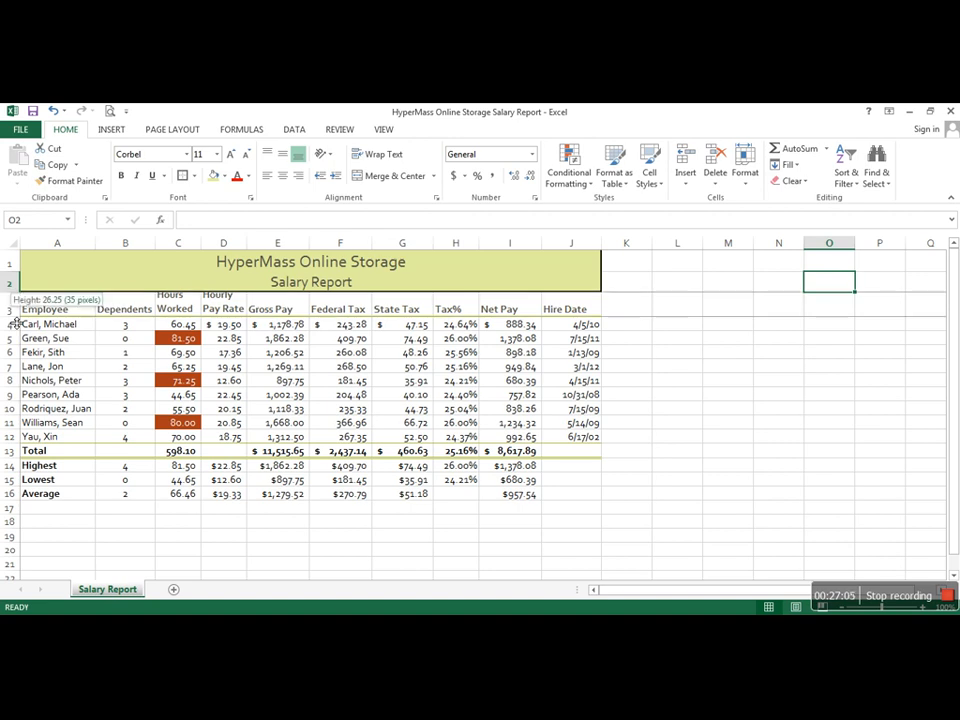
pyautogui.moveTo(15, 322); pyautogui.dragTo(18, 344)
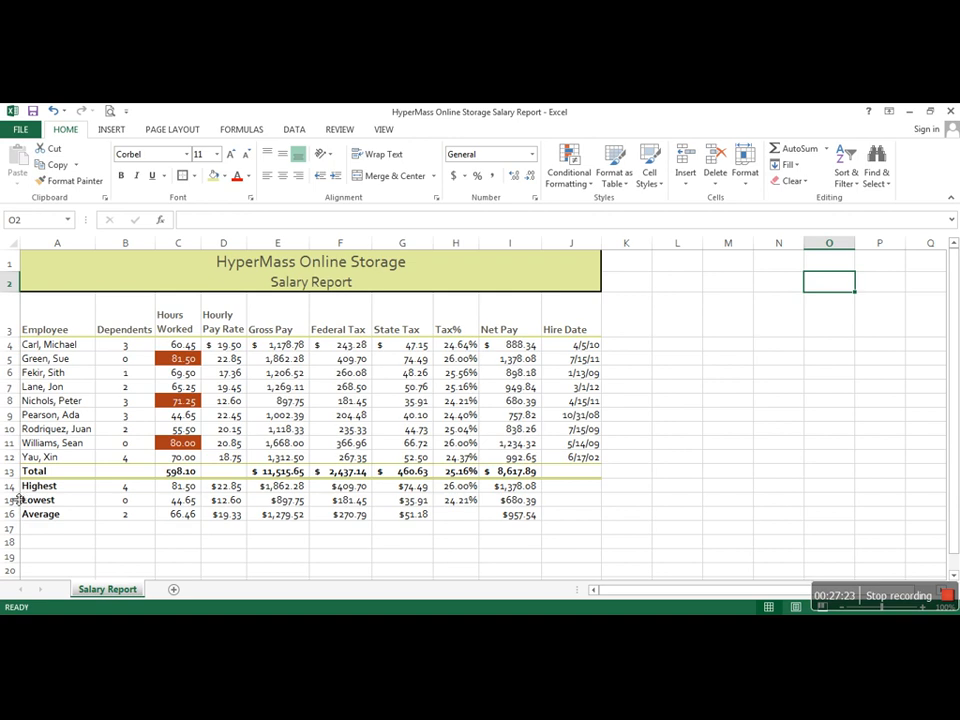
pyautogui.moveTo(18, 499); pyautogui.dragTo(24, 510)
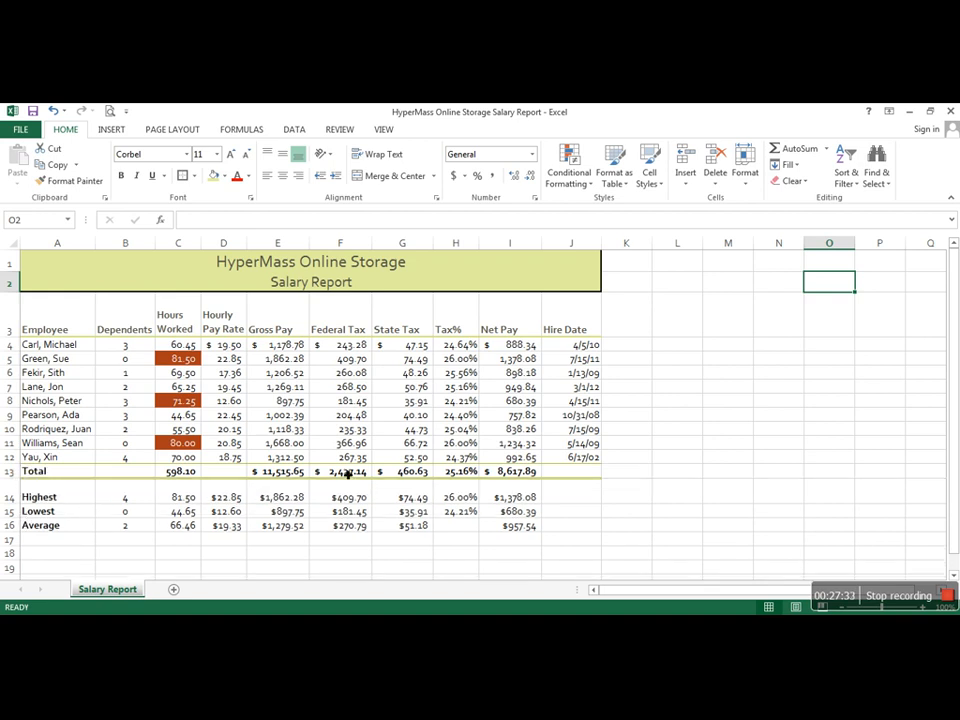
pyautogui.click(696, 430)
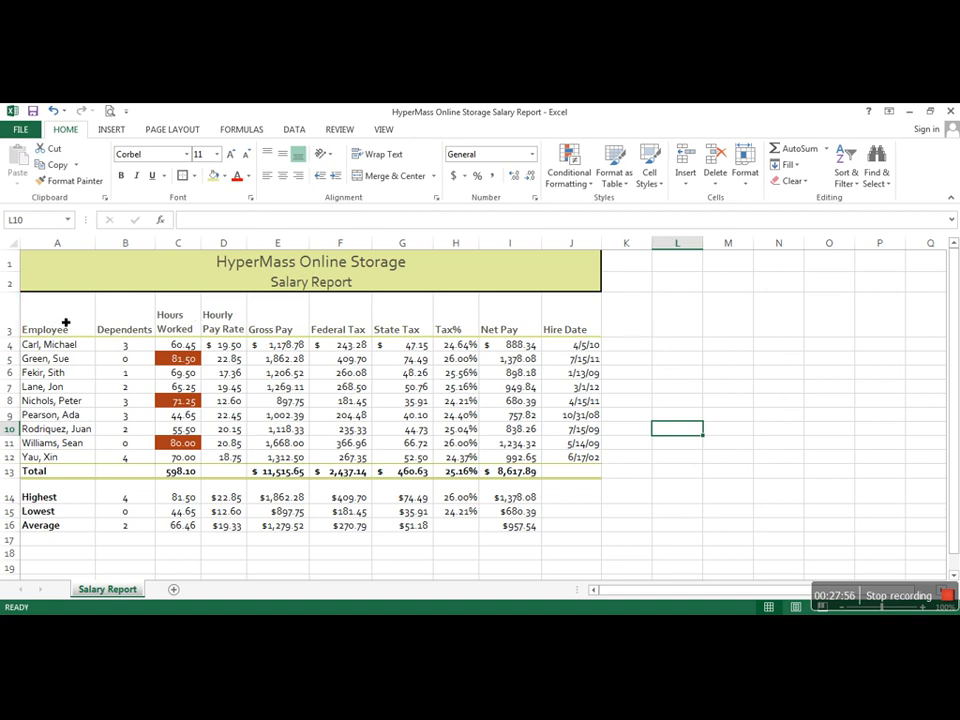
# Step: Center the column headings in A3:J3 horizontally
pyautogui.moveTo(59, 320); pyautogui.dragTo(560, 315)
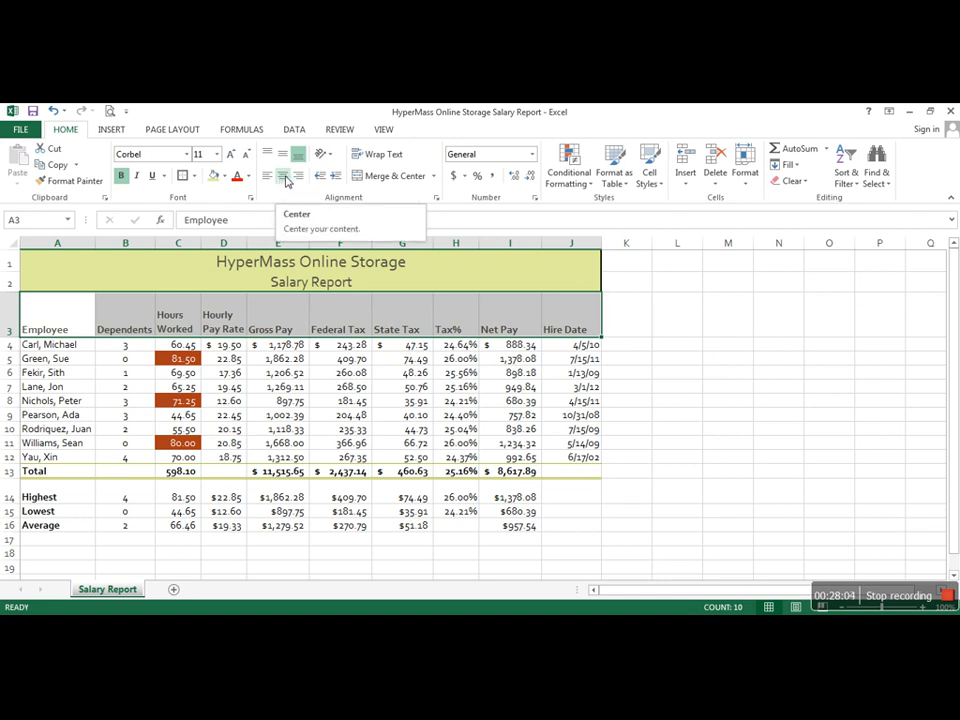
pyautogui.click(285, 178)
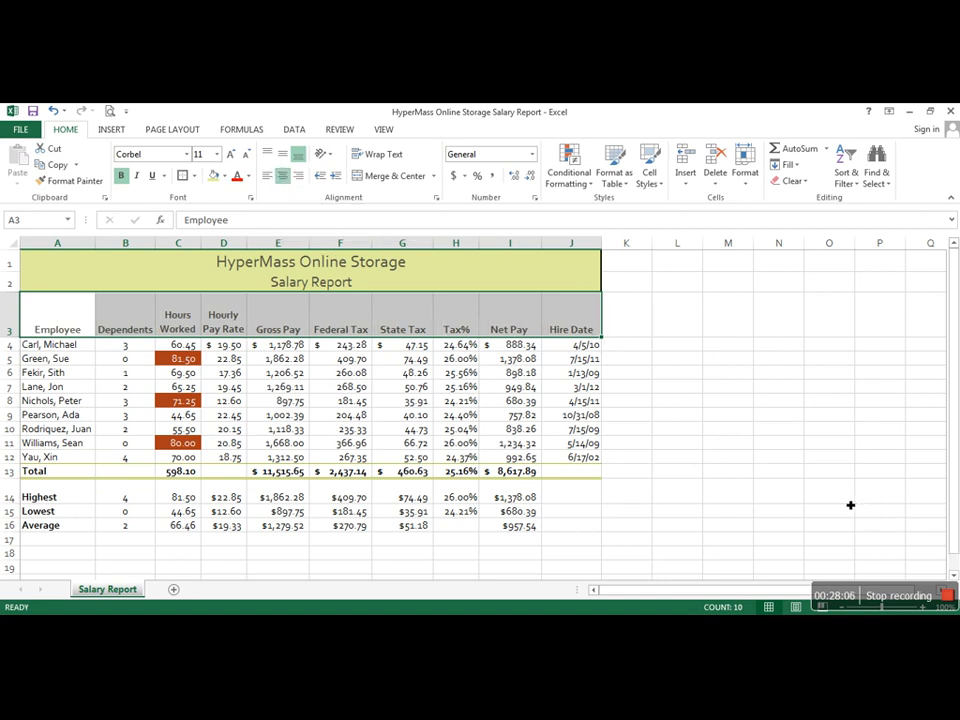
pyautogui.click(779, 471)
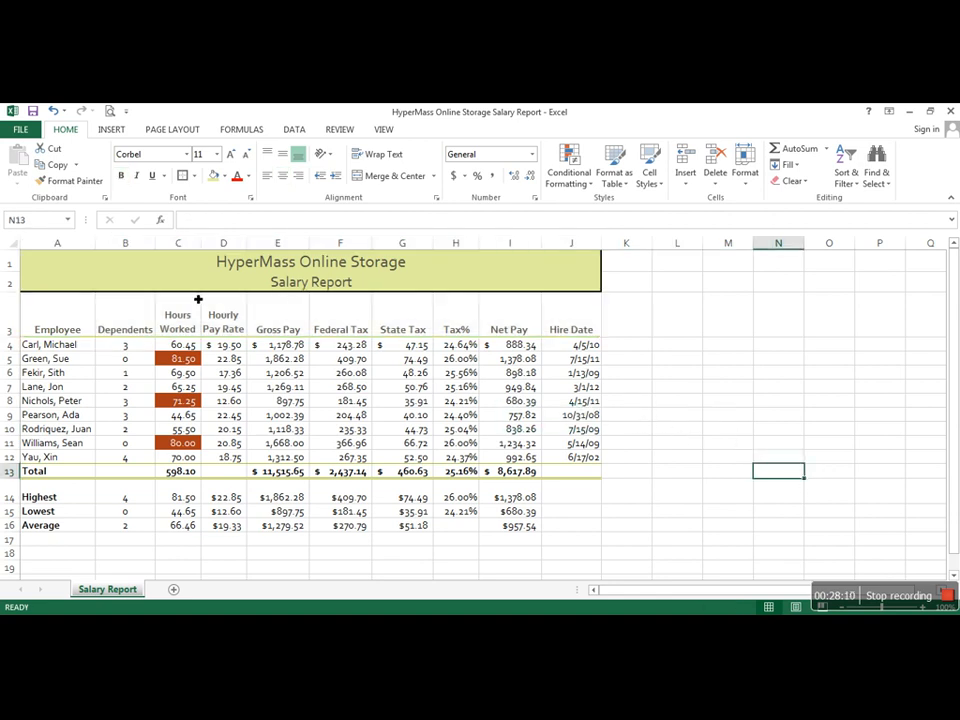
# Step: Spell-check the worksheet starting from cell A1, ignoring HyperMass and each flagged employee name
pyautogui.moveTo(200, 262); pyautogui.dragTo(284, 274)
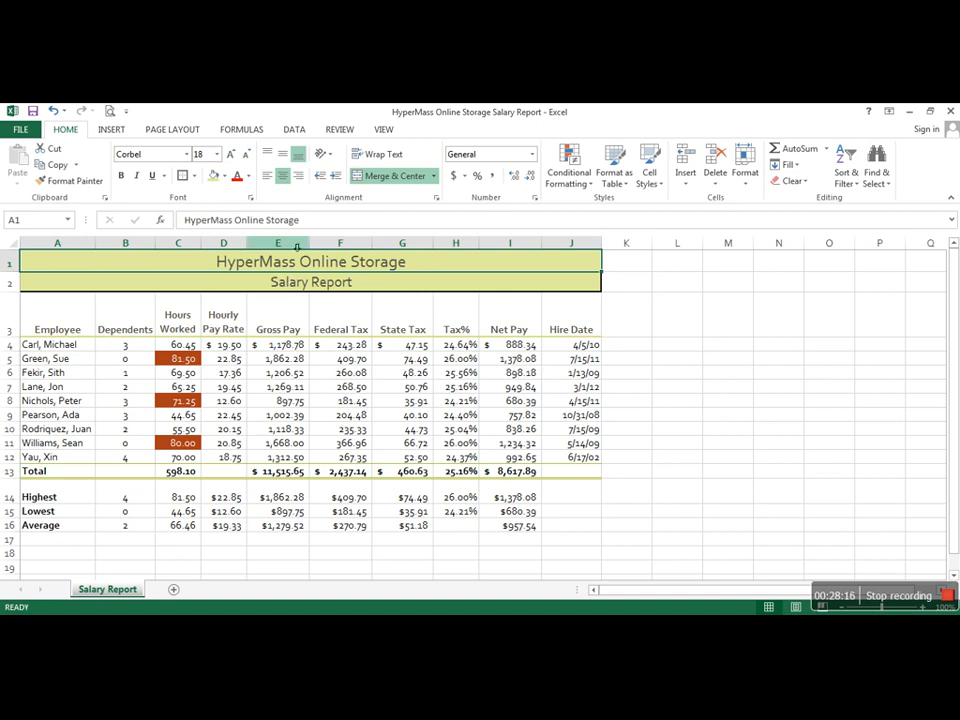
pyautogui.click(337, 131)
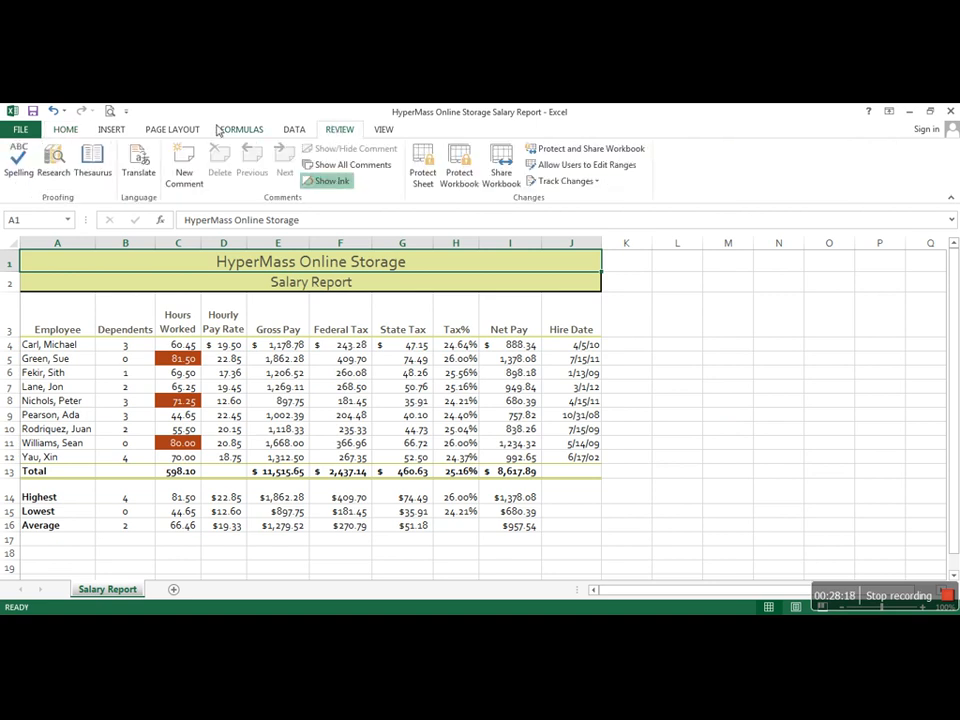
pyautogui.click(20, 168)
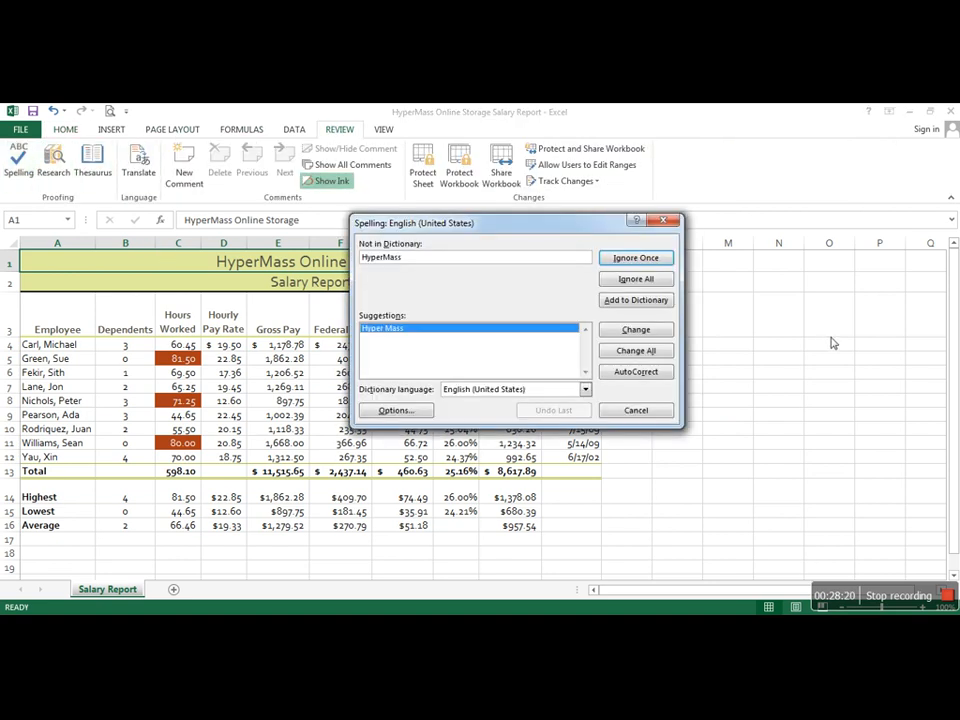
pyautogui.click(639, 263)
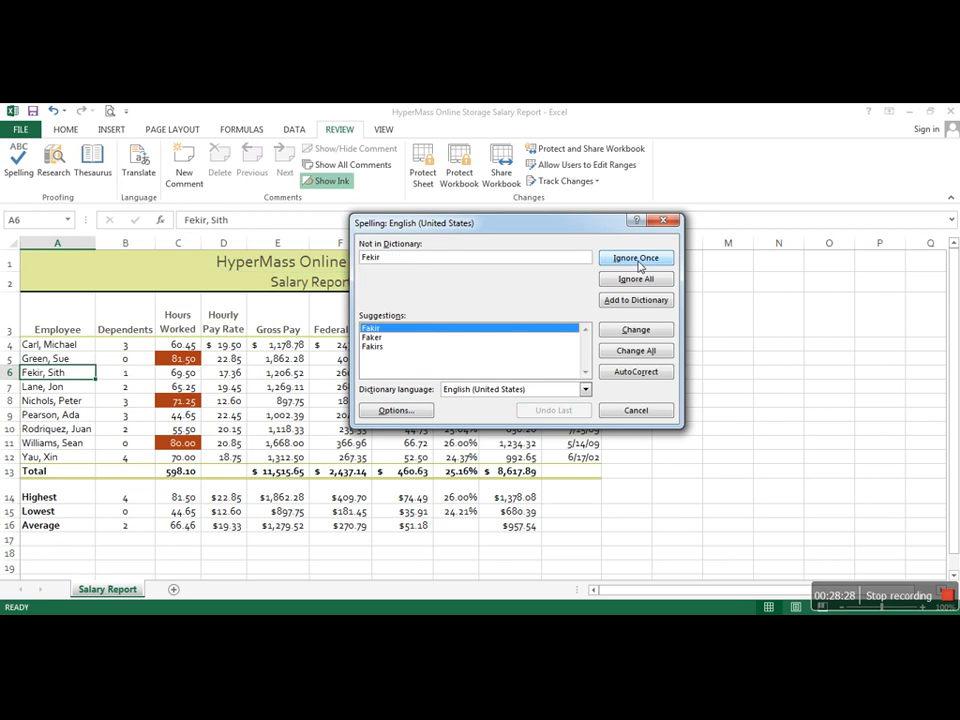
pyautogui.click(639, 263)
pyautogui.click(639, 263)
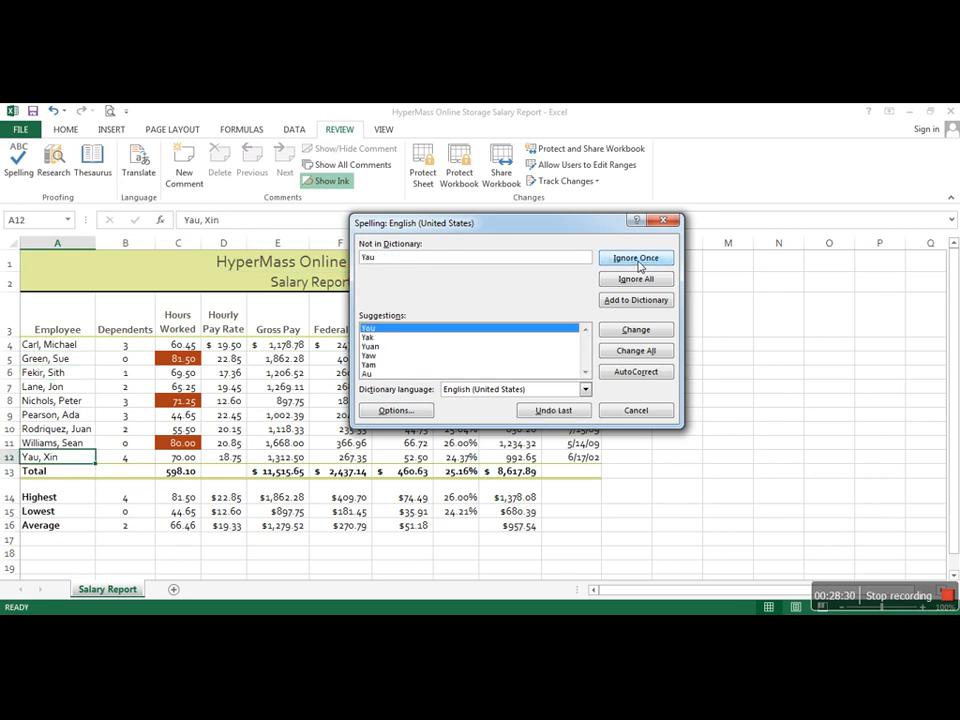
pyautogui.click(639, 263)
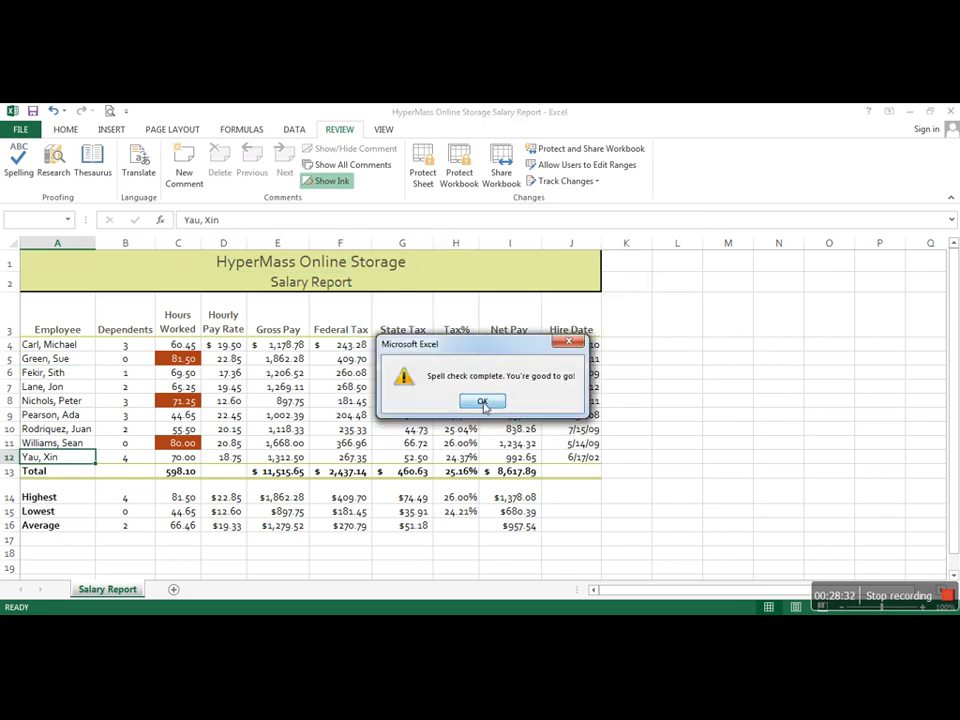
pyautogui.click(482, 402)
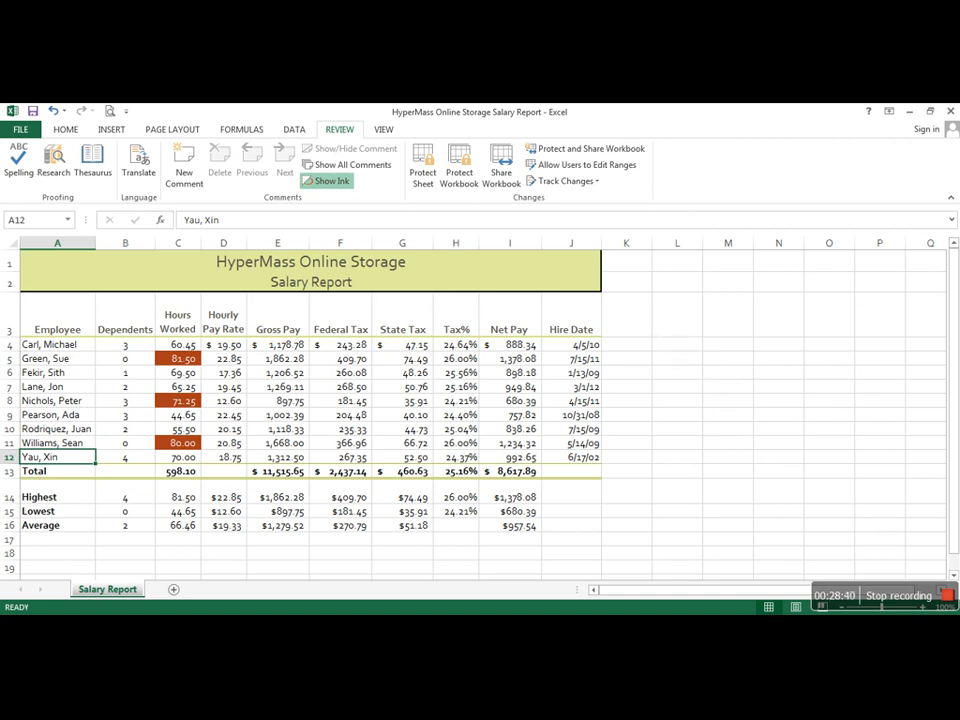
# Step: Open the print settings and preview for the salary report
pyautogui.click(19, 129)
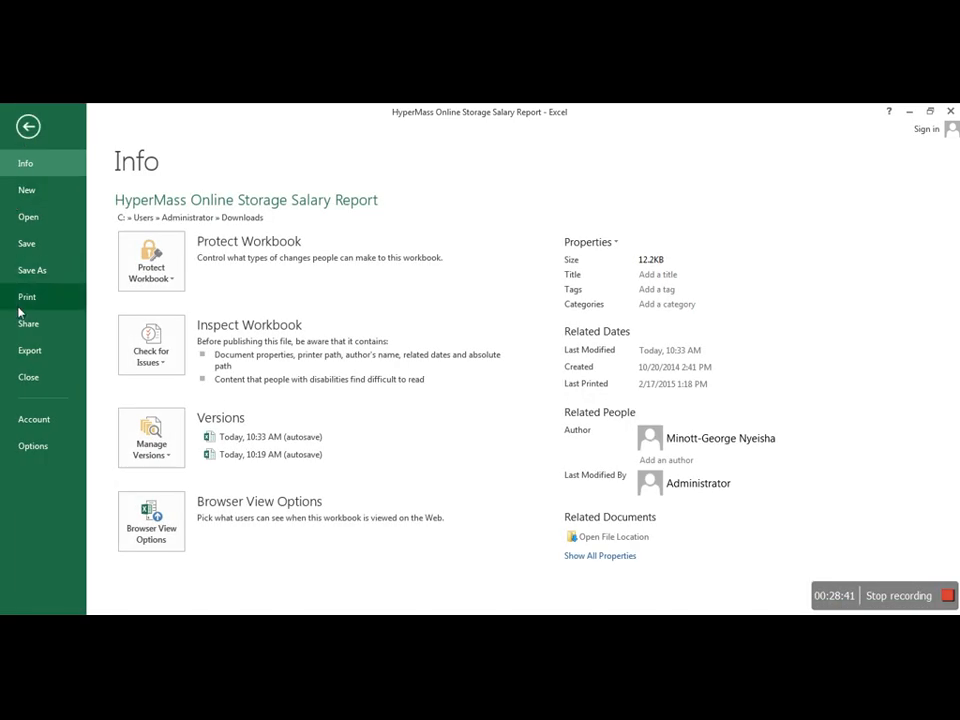
pyautogui.click(28, 300)
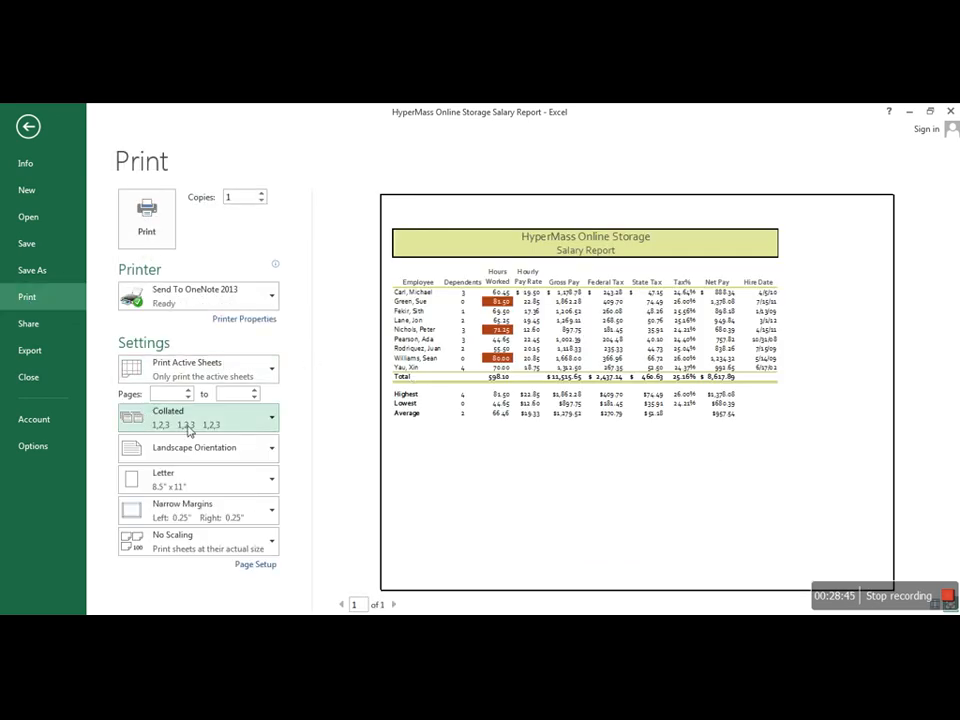
# Step: Preview the printout in portrait orientation and switch it back to landscape
pyautogui.click(270, 452)
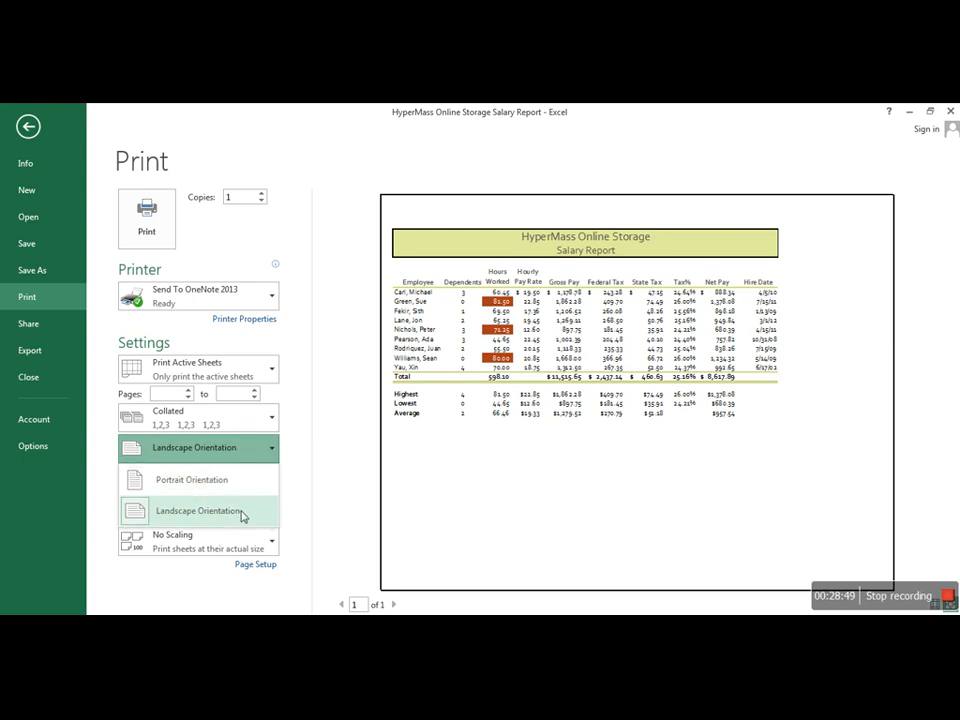
pyautogui.click(251, 488)
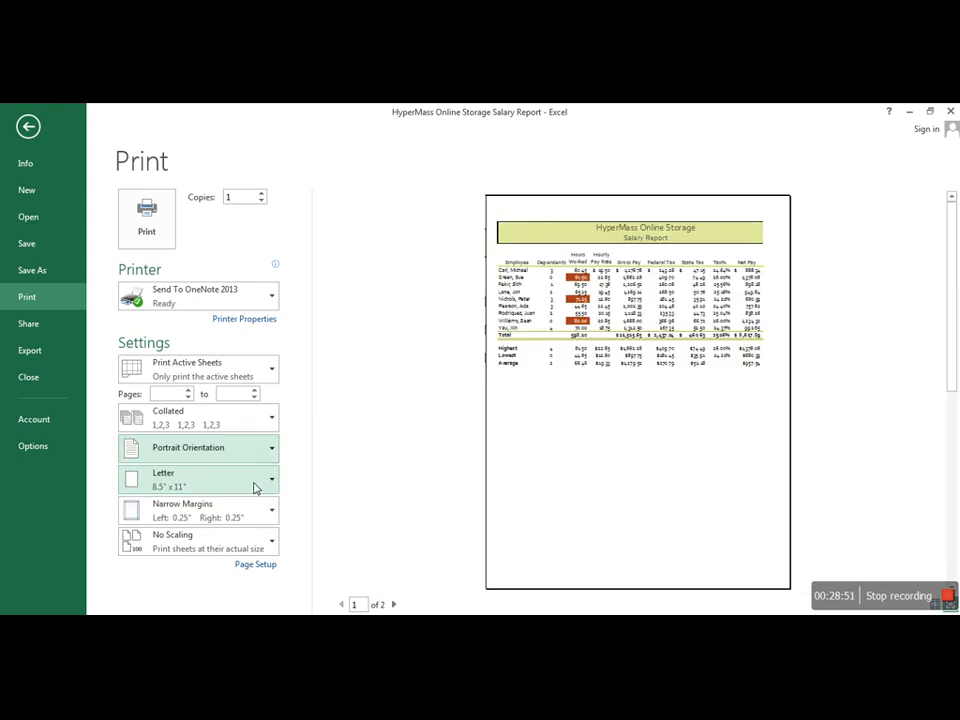
pyautogui.moveTo(955, 372); pyautogui.dragTo(939, 287)
pyautogui.click(257, 444)
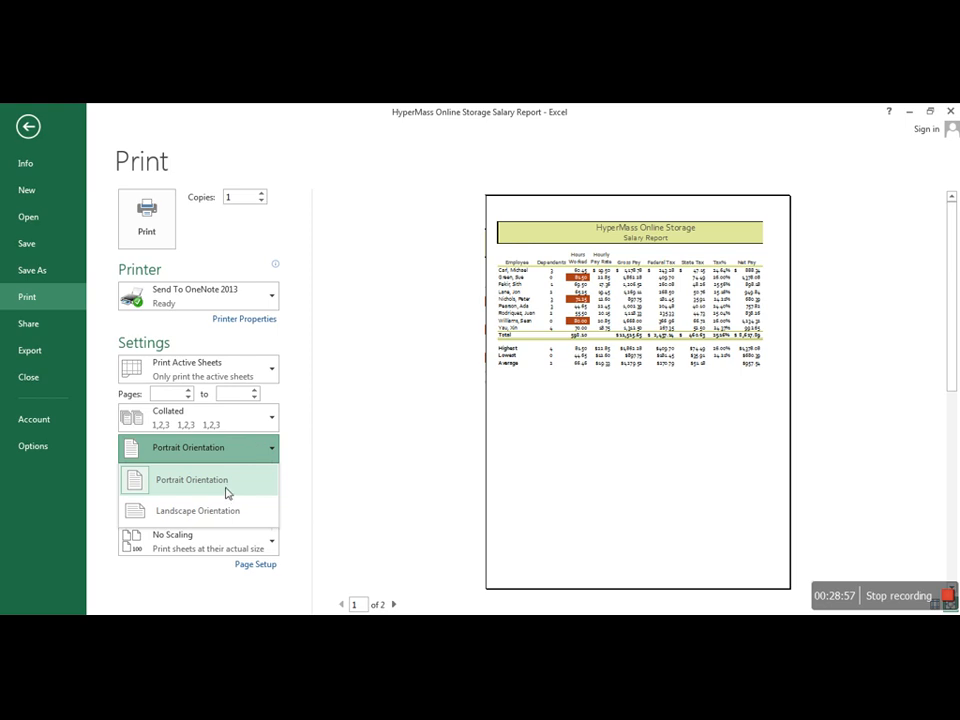
pyautogui.click(225, 510)
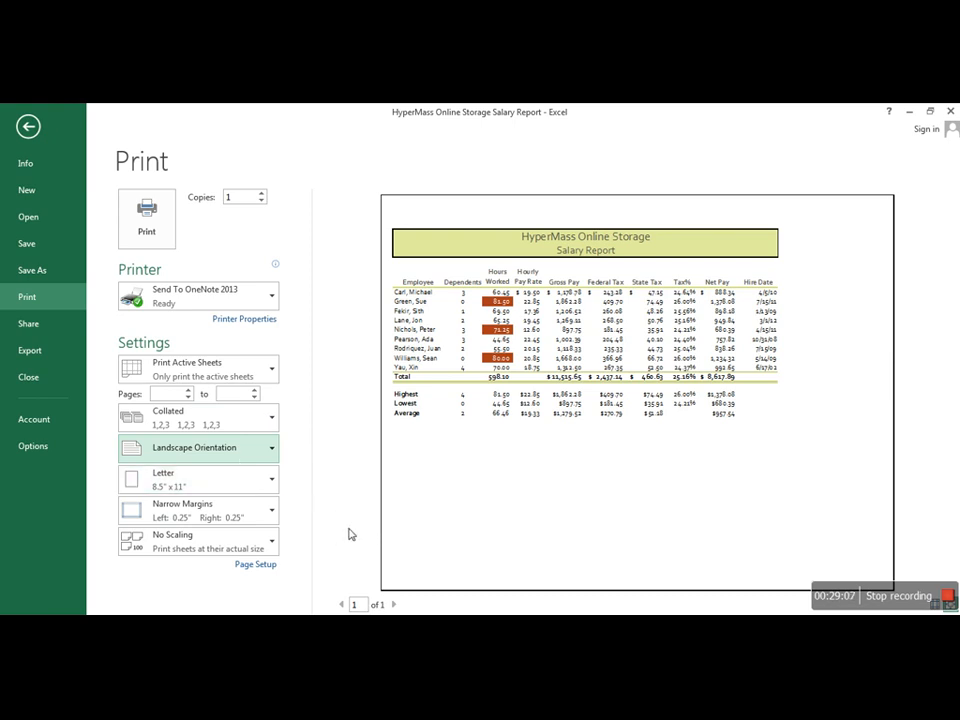
# Step: Scale the printout to fit 1 page wide by 1 tall and set the paper size to Legal, 8.5" x 14"
pyautogui.click(256, 565)
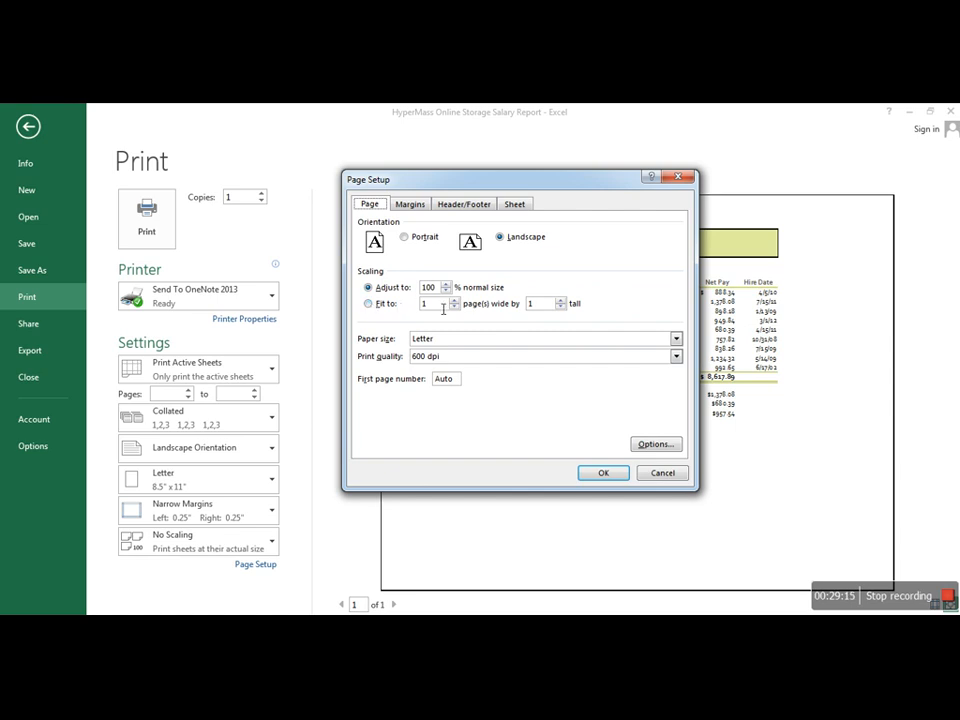
pyautogui.click(368, 303)
pyautogui.click(606, 474)
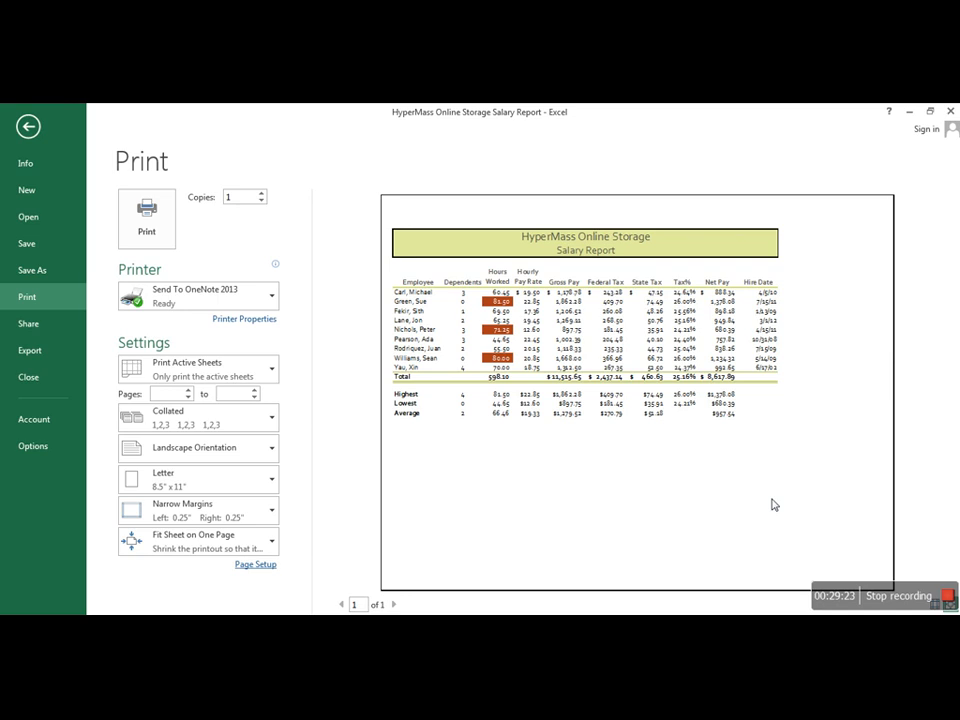
pyautogui.click(247, 482)
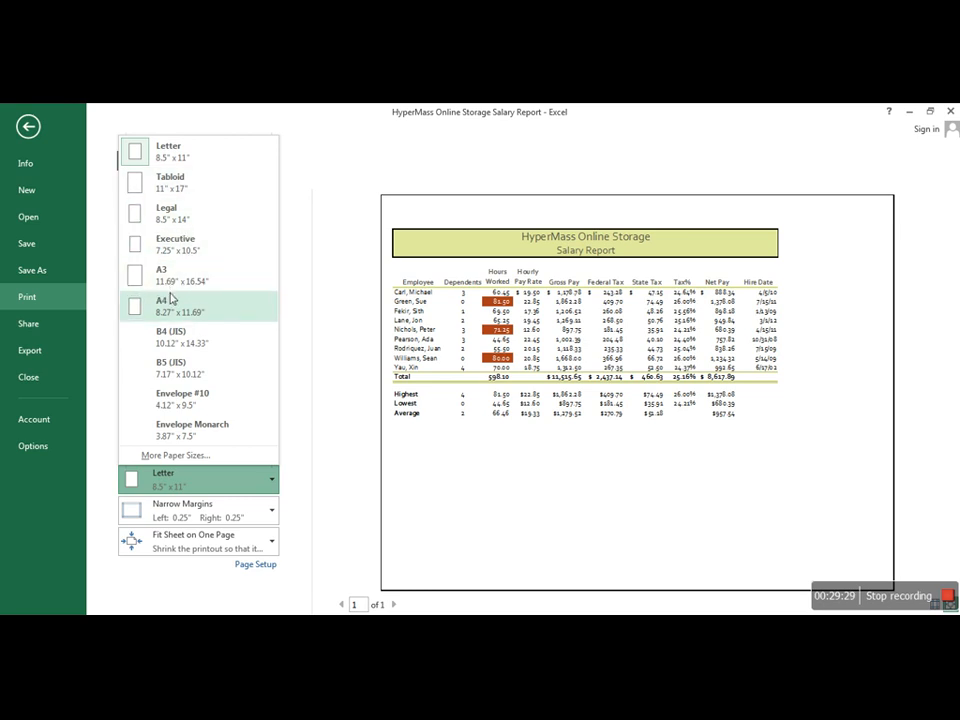
pyautogui.click(185, 222)
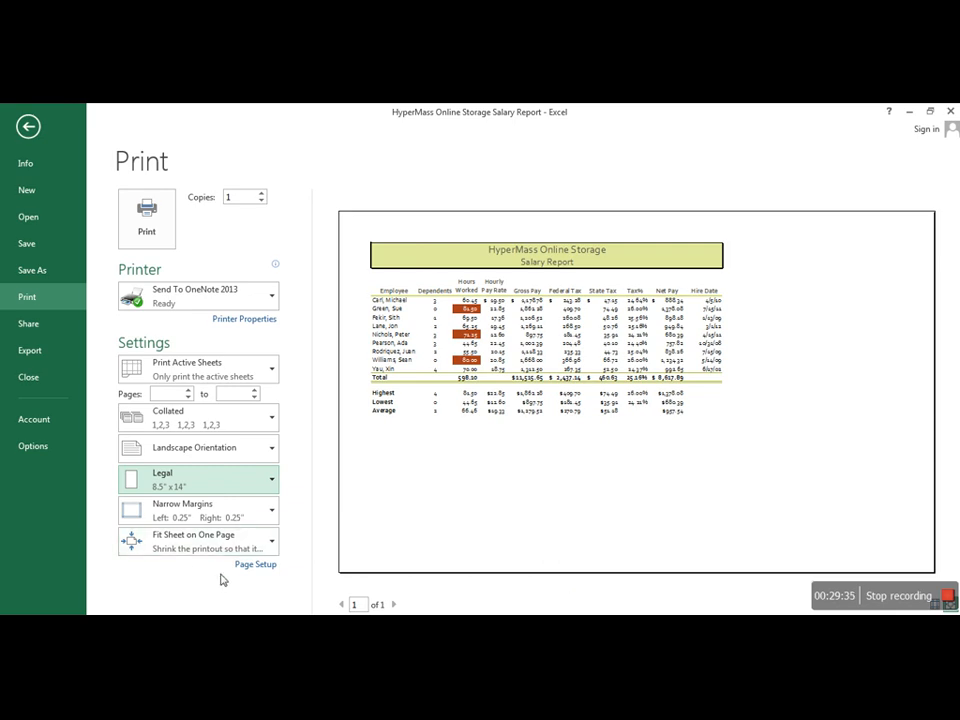
# Step: Include gridlines and row and column headings in the sheet's printout
pyautogui.click(255, 564)
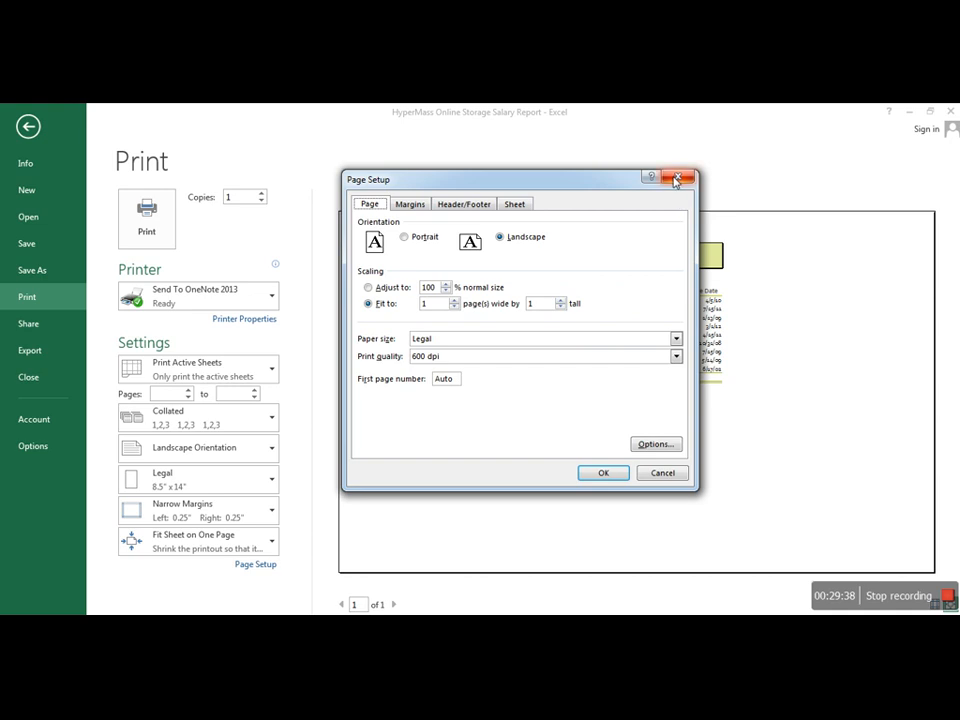
pyautogui.click(515, 205)
pyautogui.click(368, 302)
pyautogui.click(369, 343)
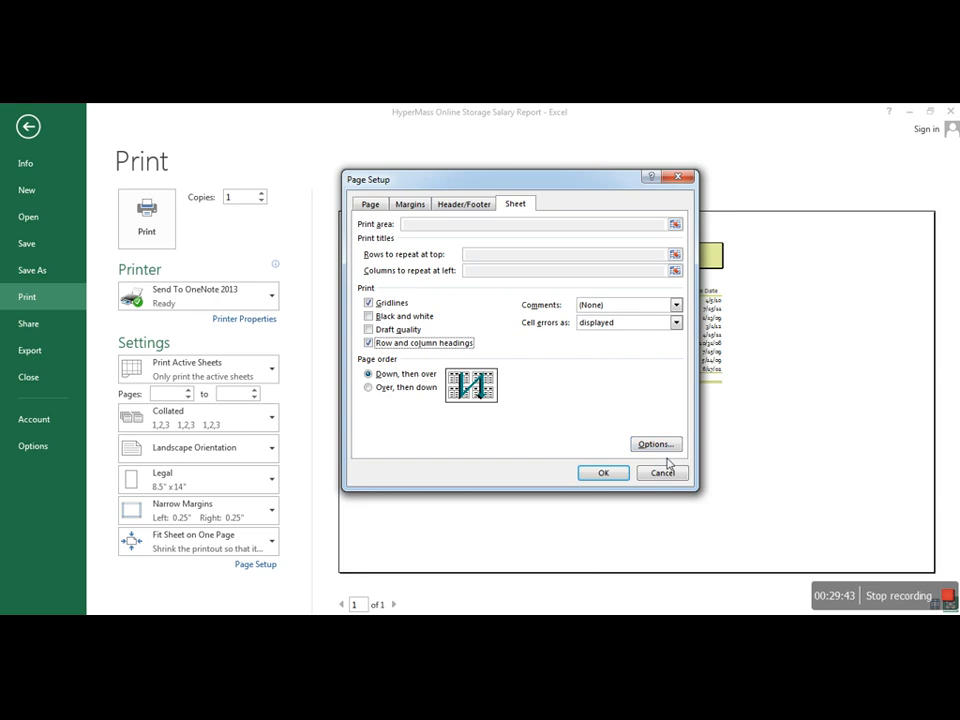
pyautogui.click(618, 472)
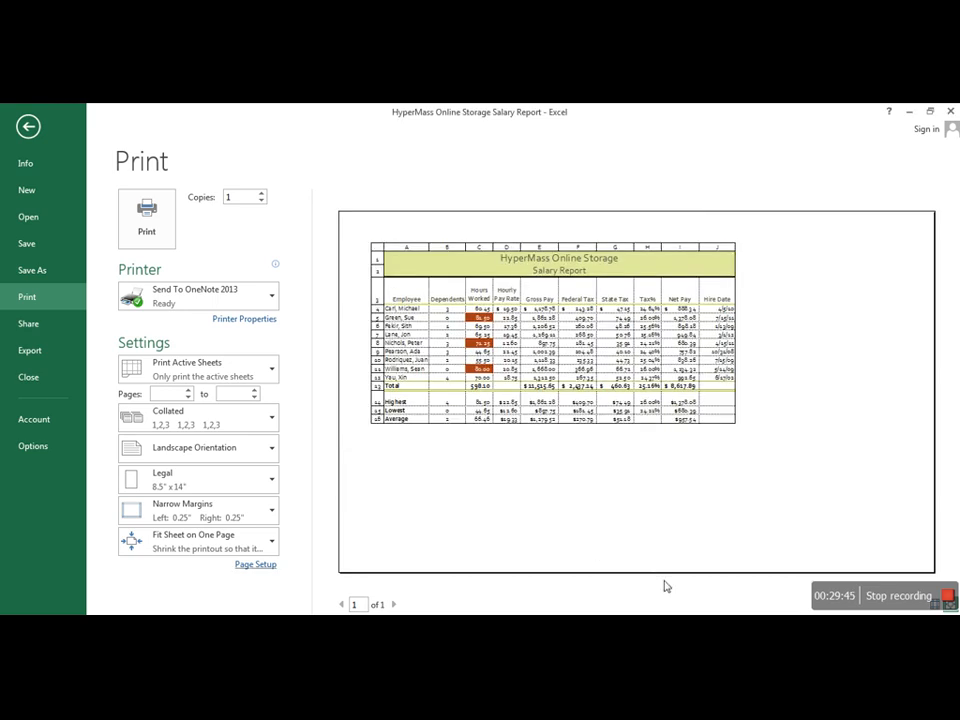
# Step: Exclude gridlines and row and column headings from the sheet's printout and return to the worksheet
pyautogui.click(255, 564)
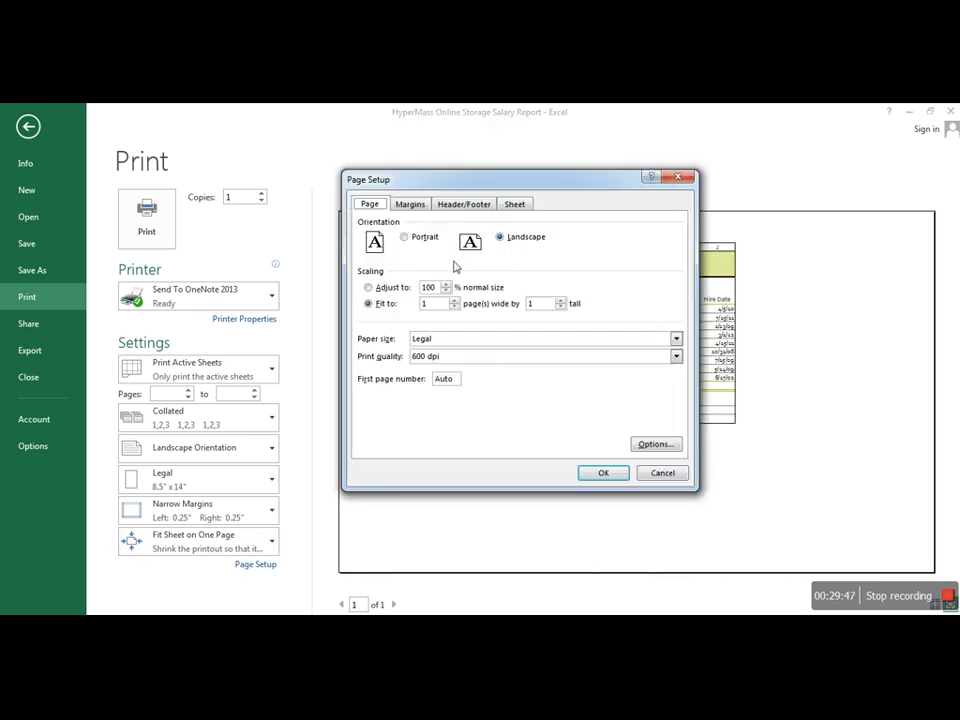
pyautogui.click(514, 204)
pyautogui.click(368, 302)
pyautogui.click(368, 343)
pyautogui.click(598, 471)
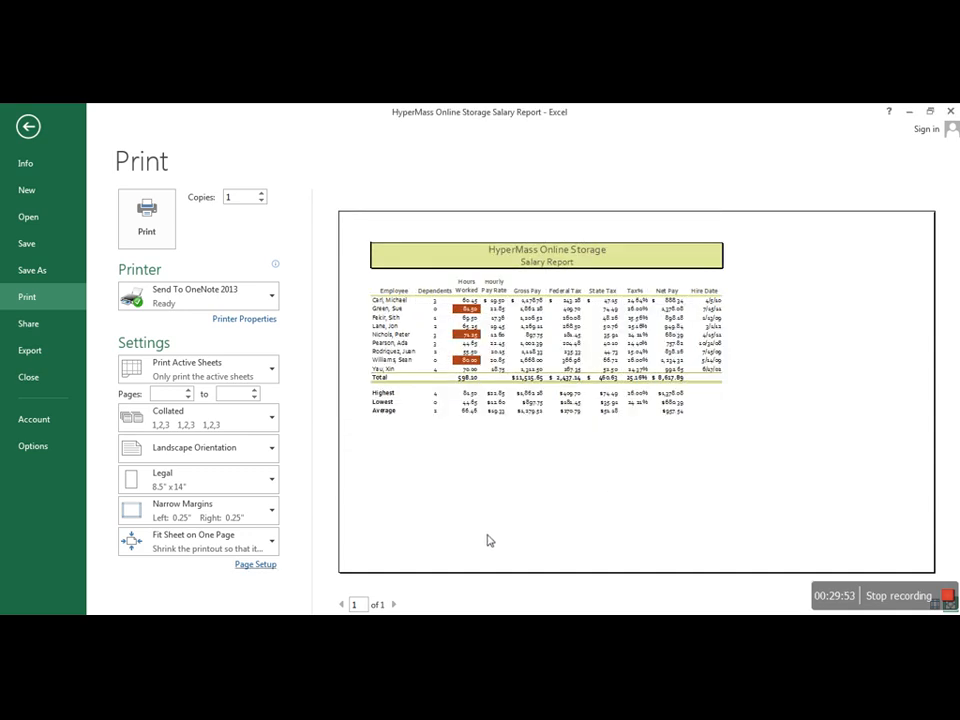
pyautogui.click(27, 124)
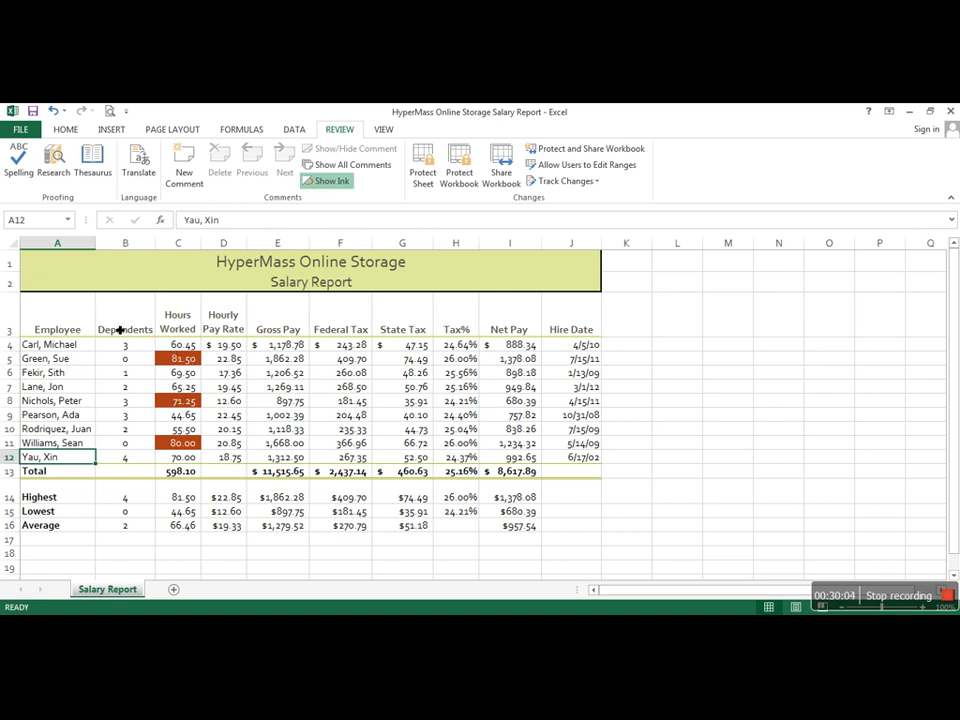
# Step: Set the printout to print only the selected range B3:H12, preview it and return to the worksheet
pyautogui.moveTo(120, 329); pyautogui.dragTo(457, 468)
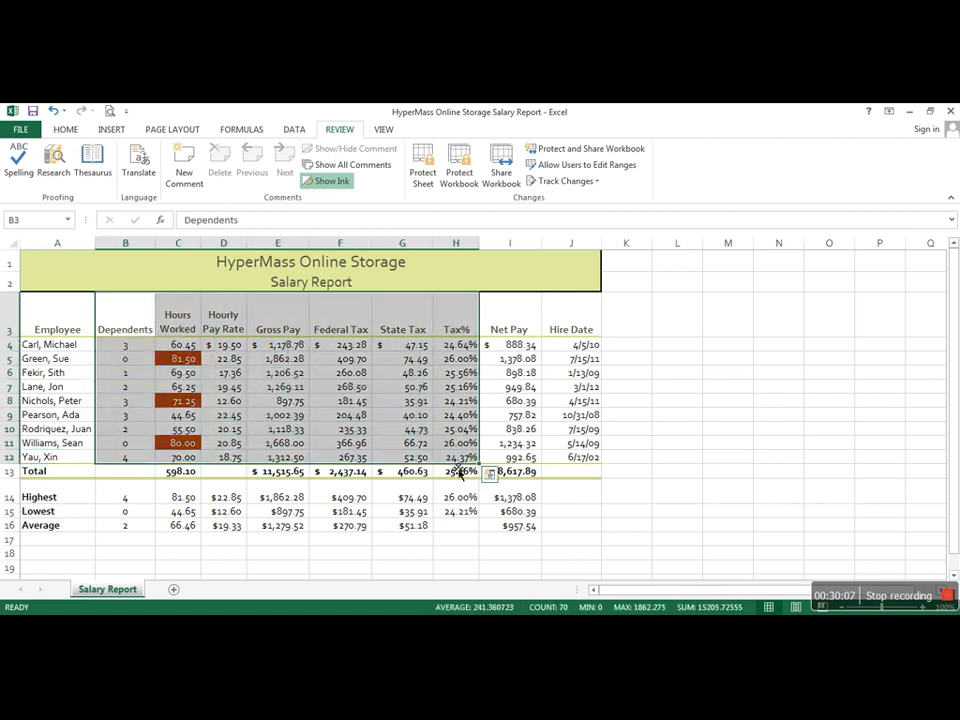
pyautogui.click(28, 130)
pyautogui.click(31, 300)
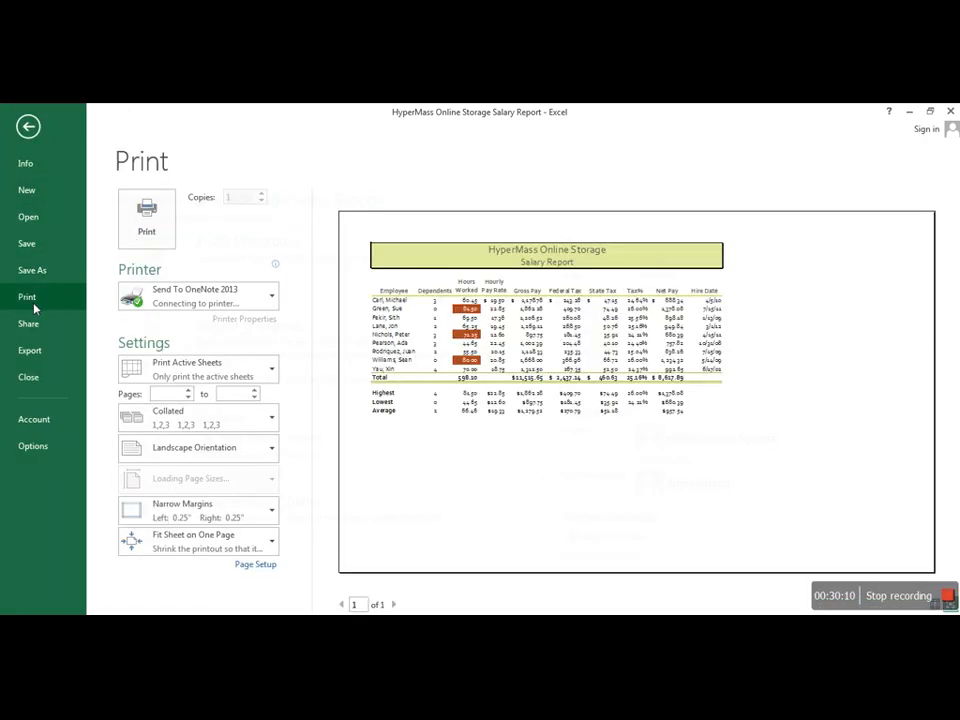
pyautogui.click(238, 369)
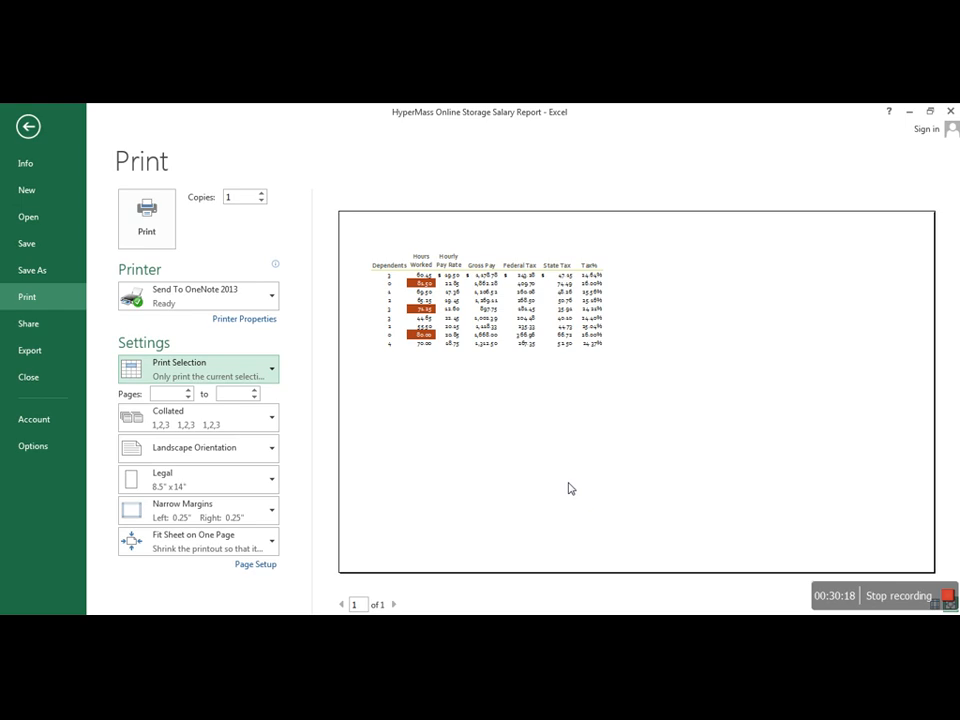
pyautogui.click(28, 126)
pyautogui.click(728, 462)
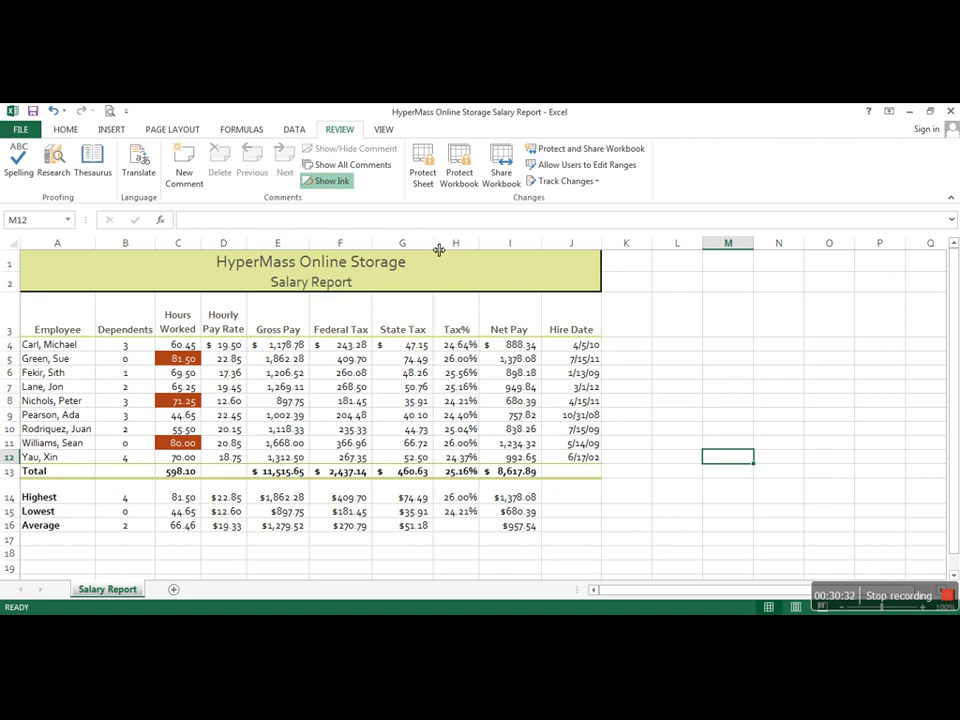
# Step: Hide the State Tax column by shrinking its width to nothing, and widen it back into view
pyautogui.moveTo(438, 249); pyautogui.dragTo(376, 245)
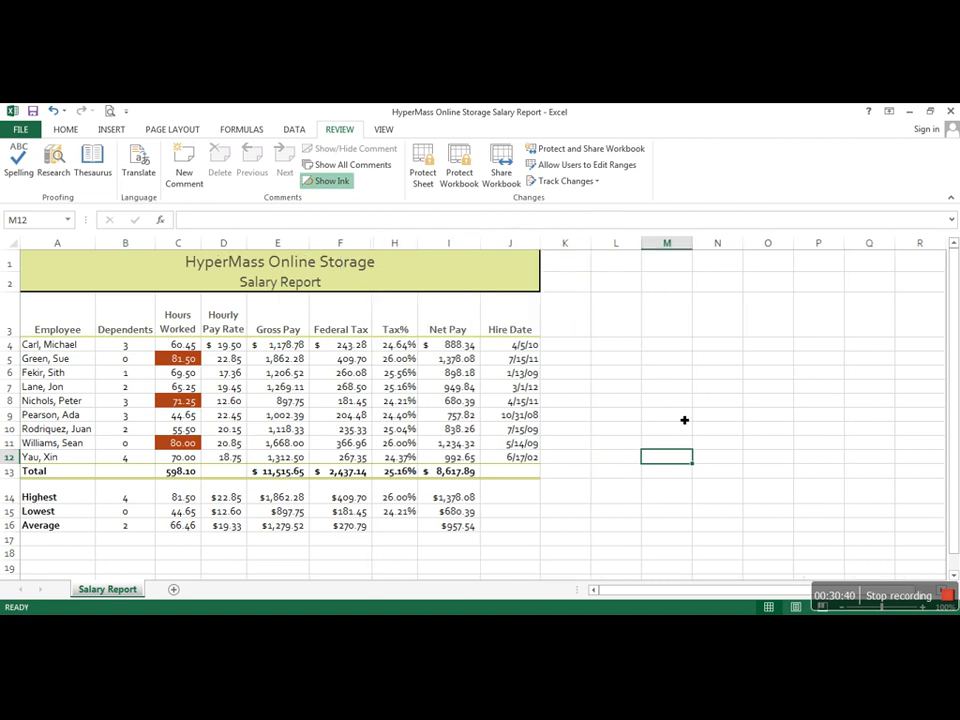
pyautogui.click(713, 436)
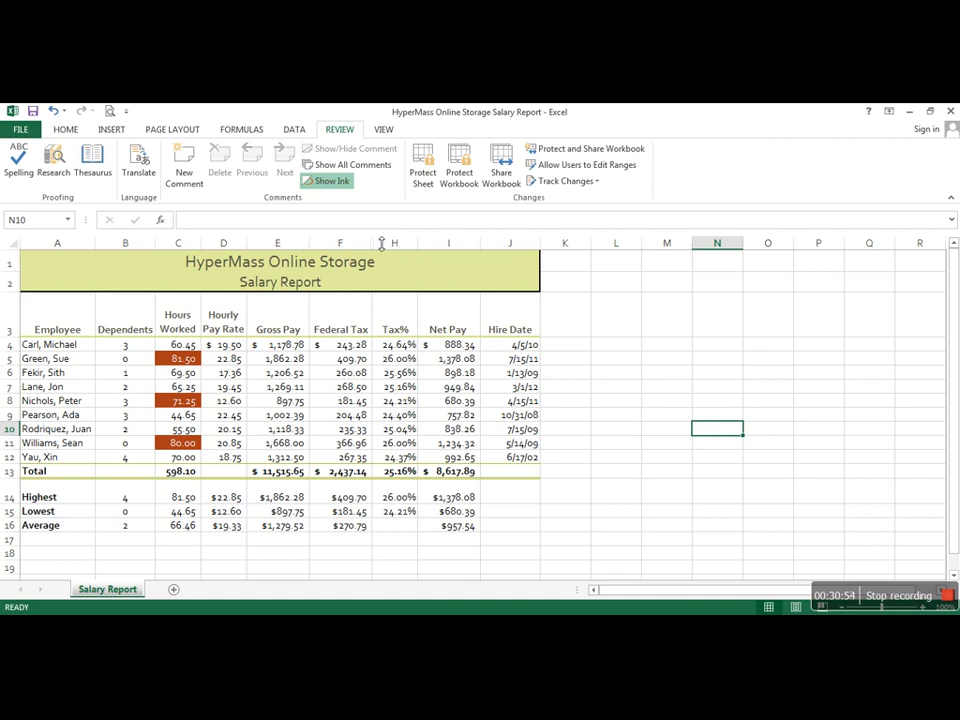
pyautogui.moveTo(380, 243); pyautogui.dragTo(441, 243)
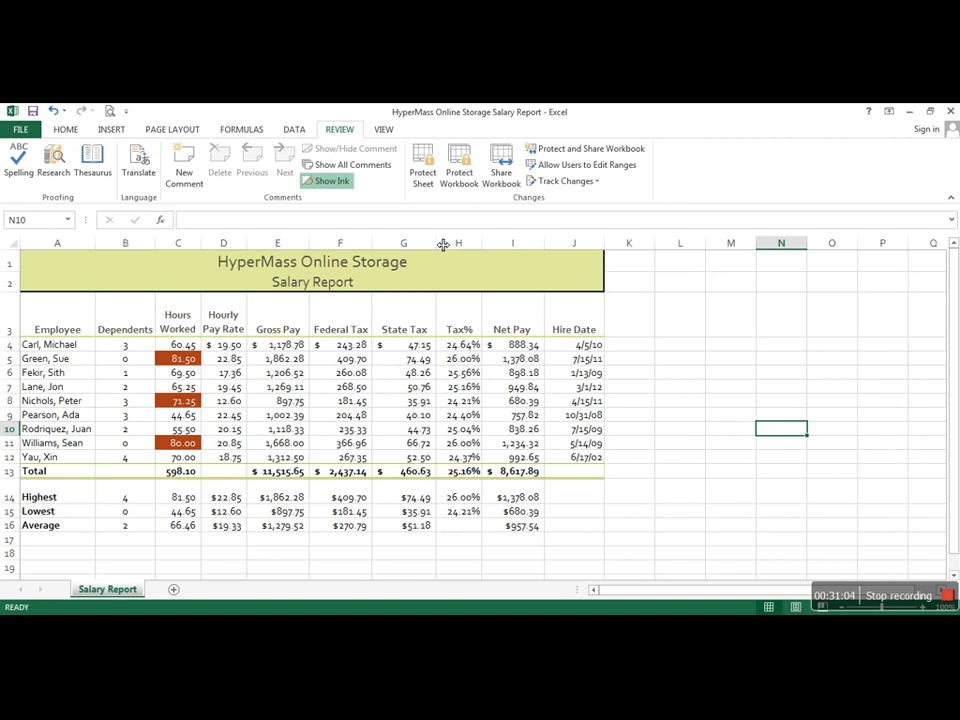
# Step: Hide the State Tax column with the Hide command and unhide it again
pyautogui.rightClick(403, 243)
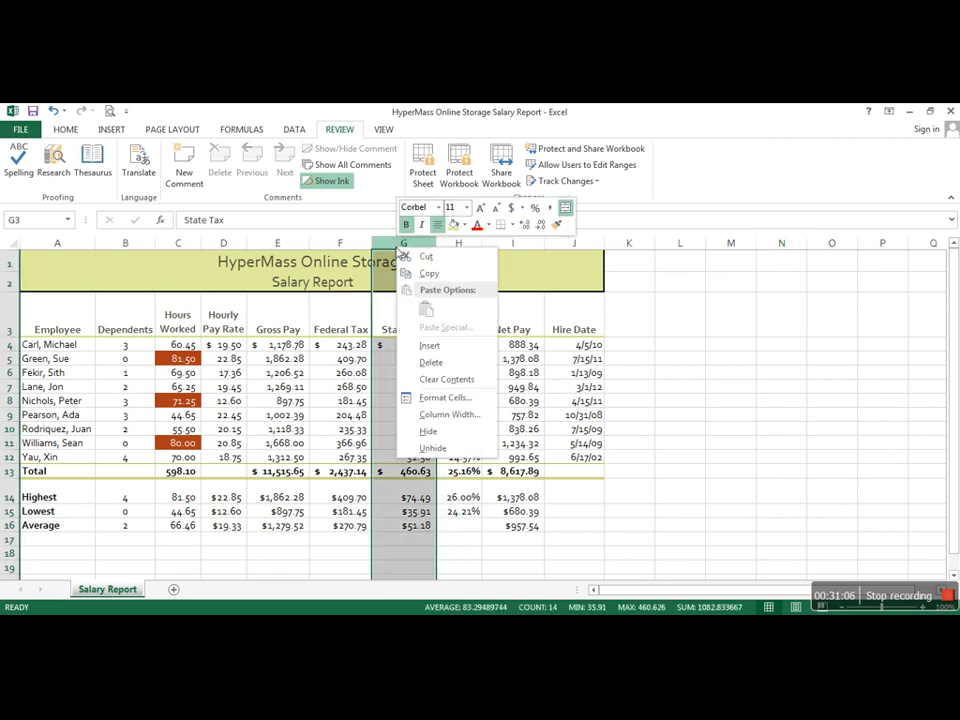
pyautogui.click(429, 431)
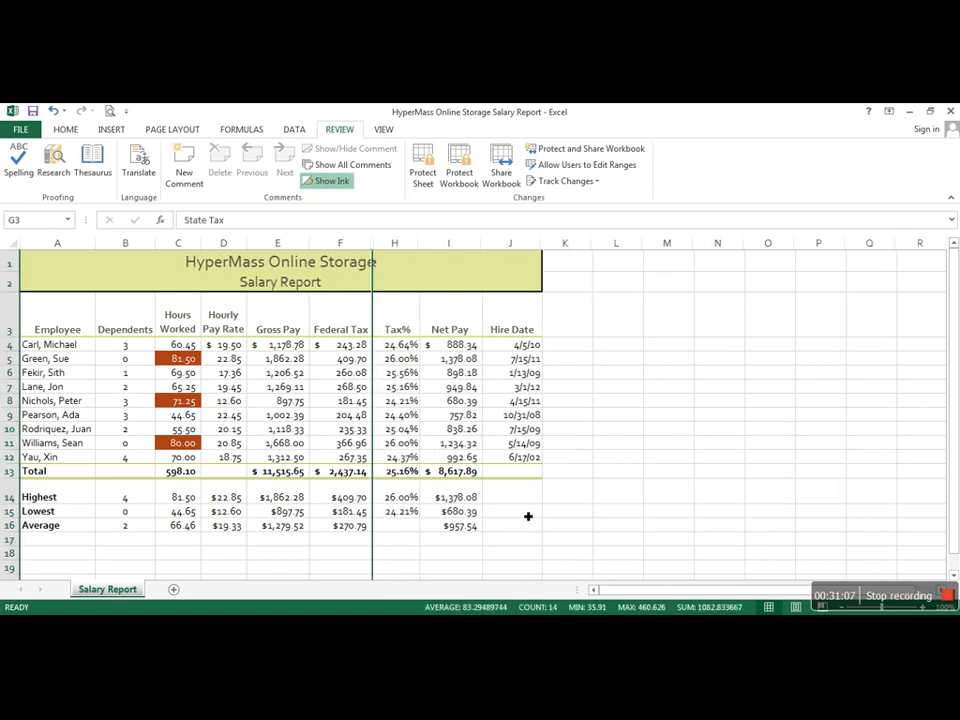
pyautogui.rightClick(380, 247)
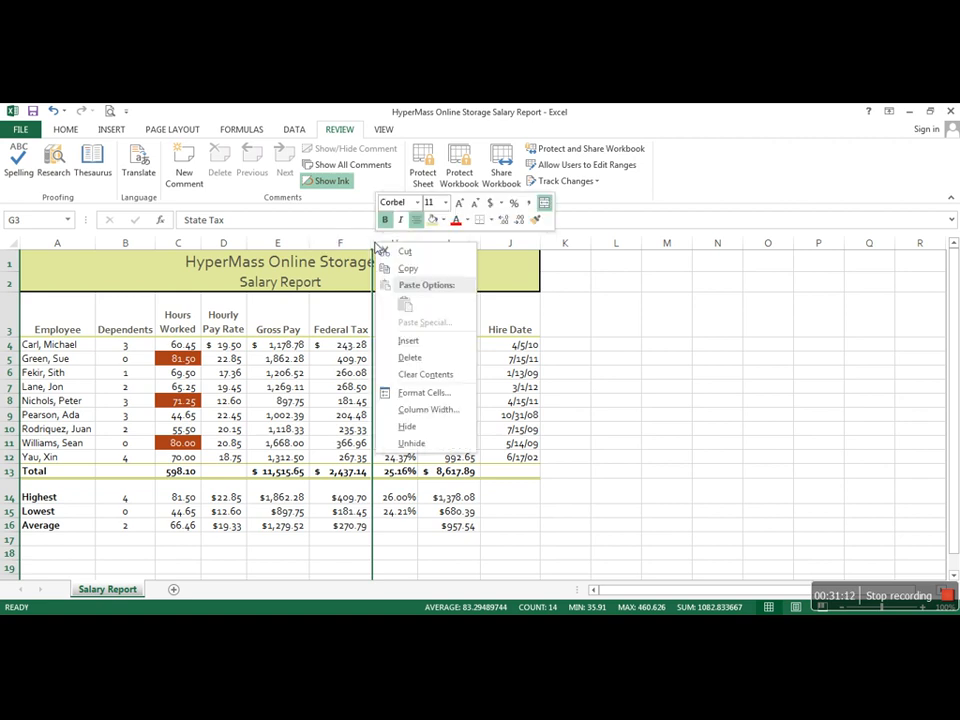
pyautogui.click(411, 443)
pyautogui.click(714, 423)
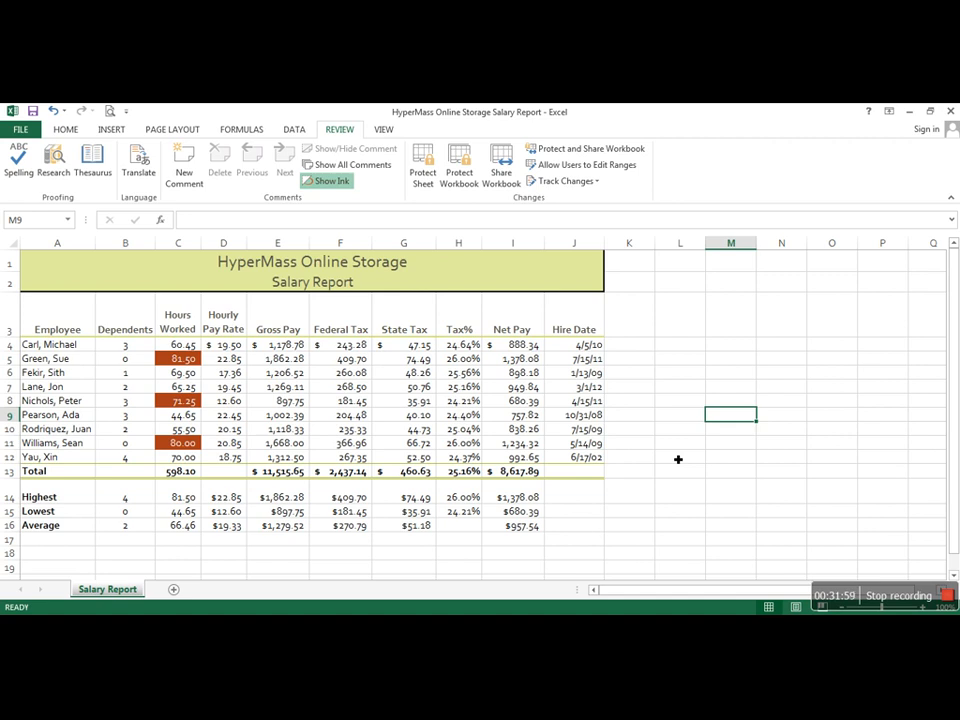
# Step: Show the worksheet's formulas instead of values, review them across all columns and switch back to values
pyautogui.hotkey('ctrl', '`')
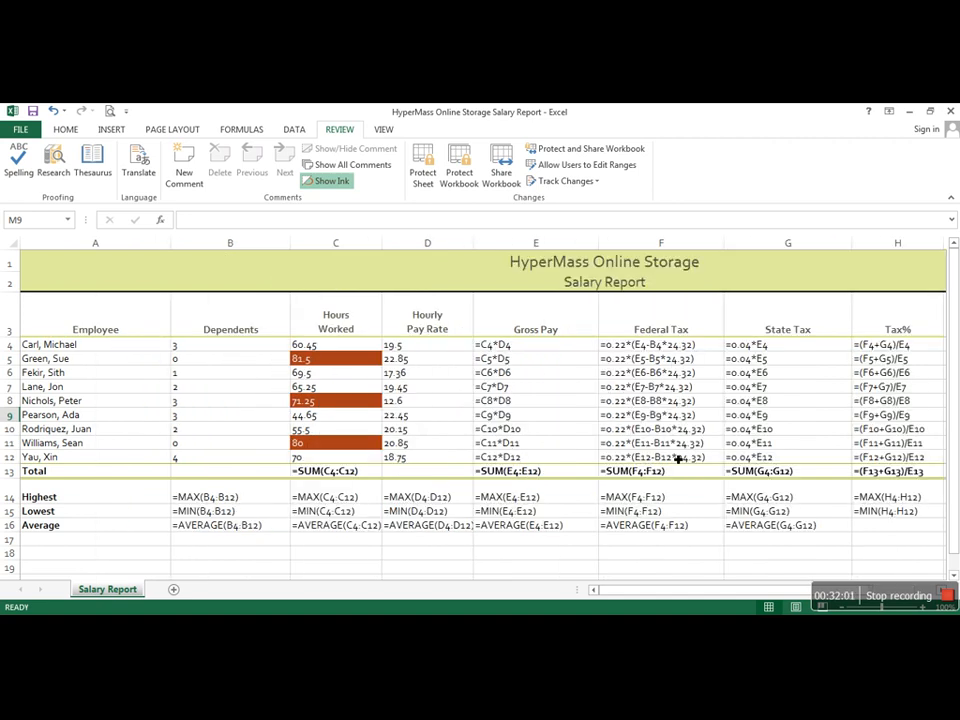
pyautogui.moveTo(644, 594); pyautogui.dragTo(729, 597)
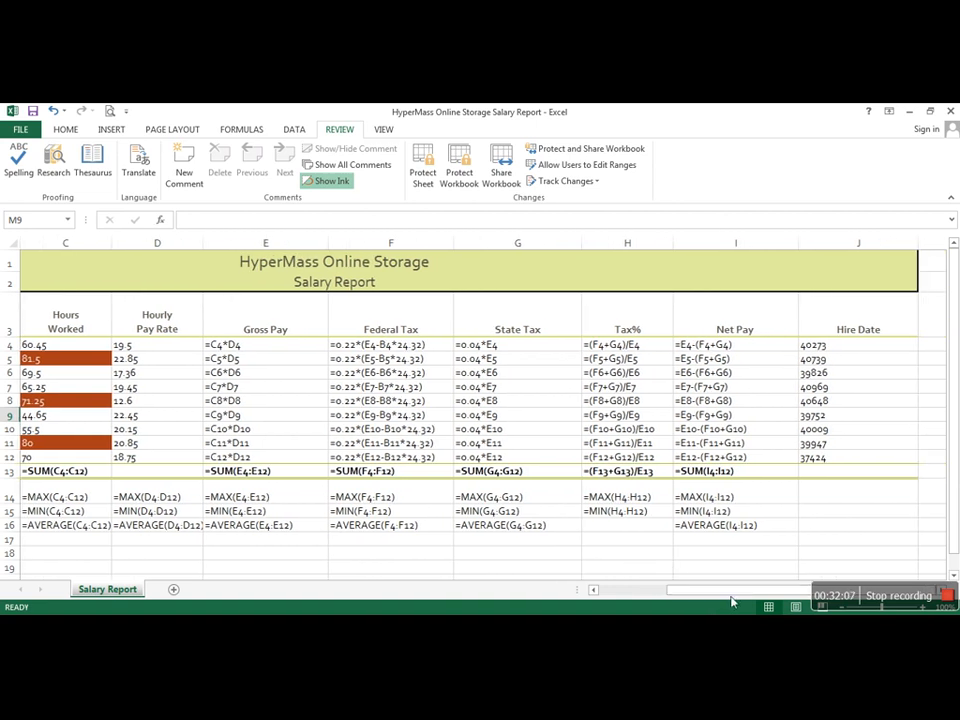
pyautogui.moveTo(659, 597); pyautogui.dragTo(615, 598)
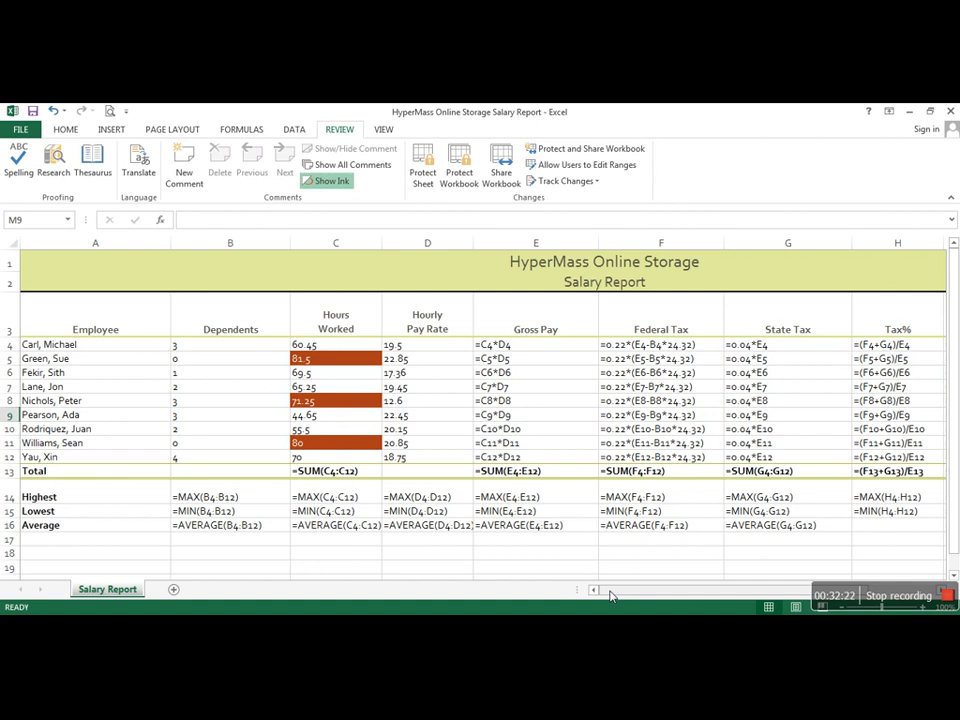
pyautogui.hotkey('ctrl', '`')
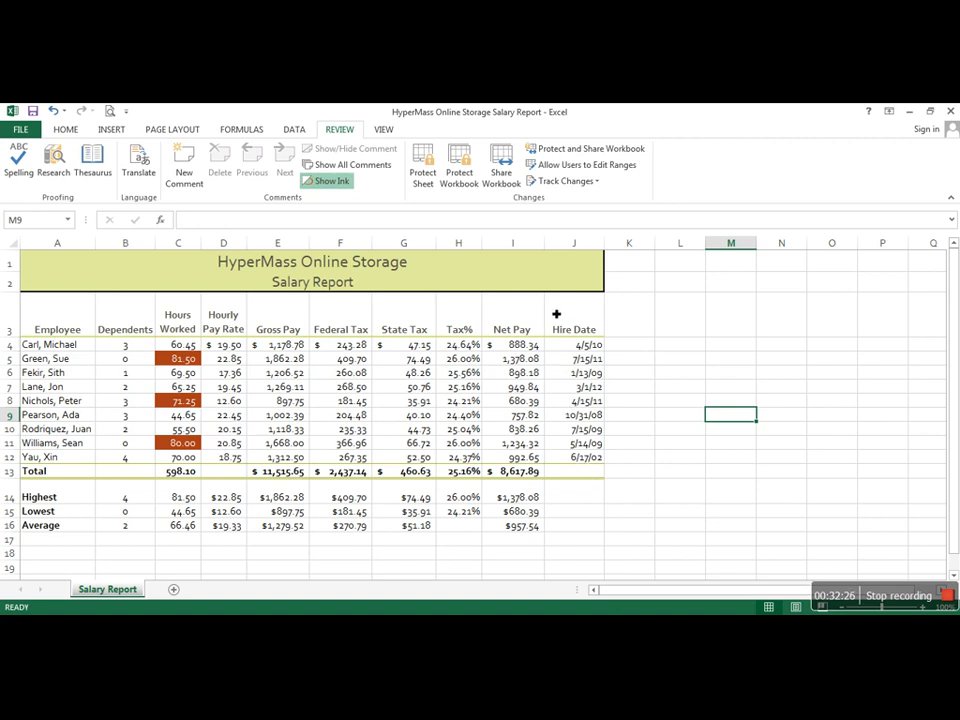
# Step: Toggle the Show Formulas command on and off several times, ending with the values displayed
pyautogui.click(245, 130)
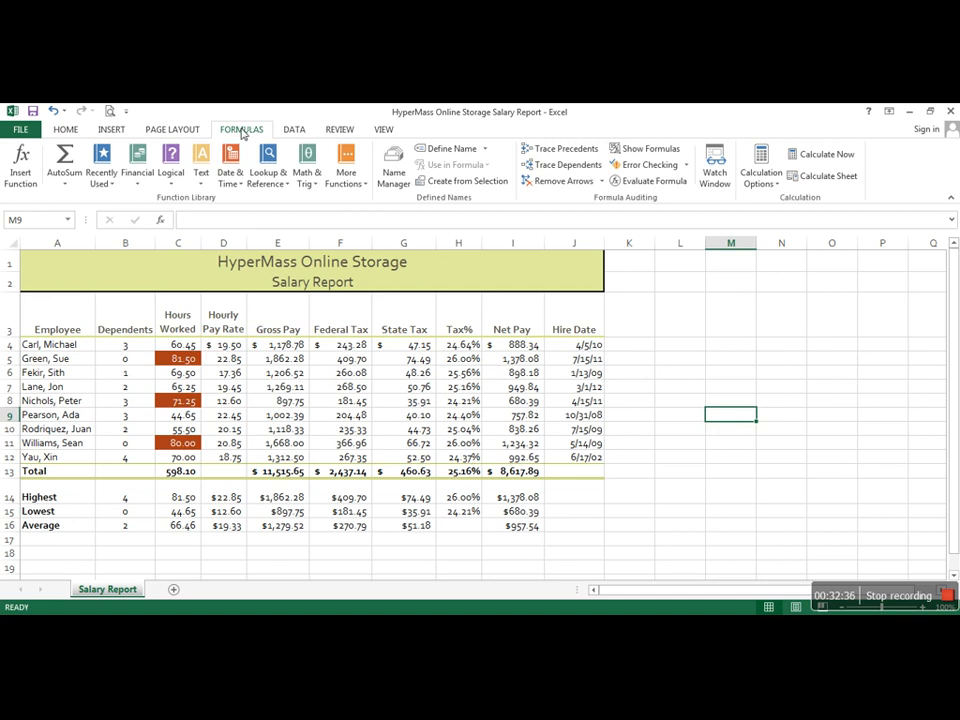
pyautogui.click(651, 151)
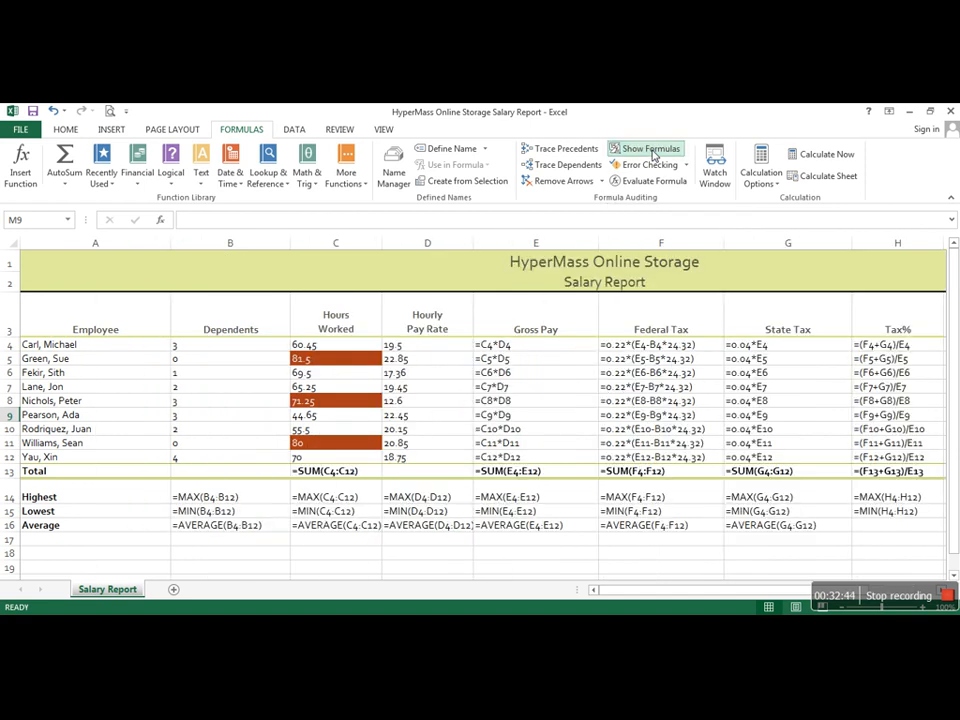
pyautogui.click(652, 152)
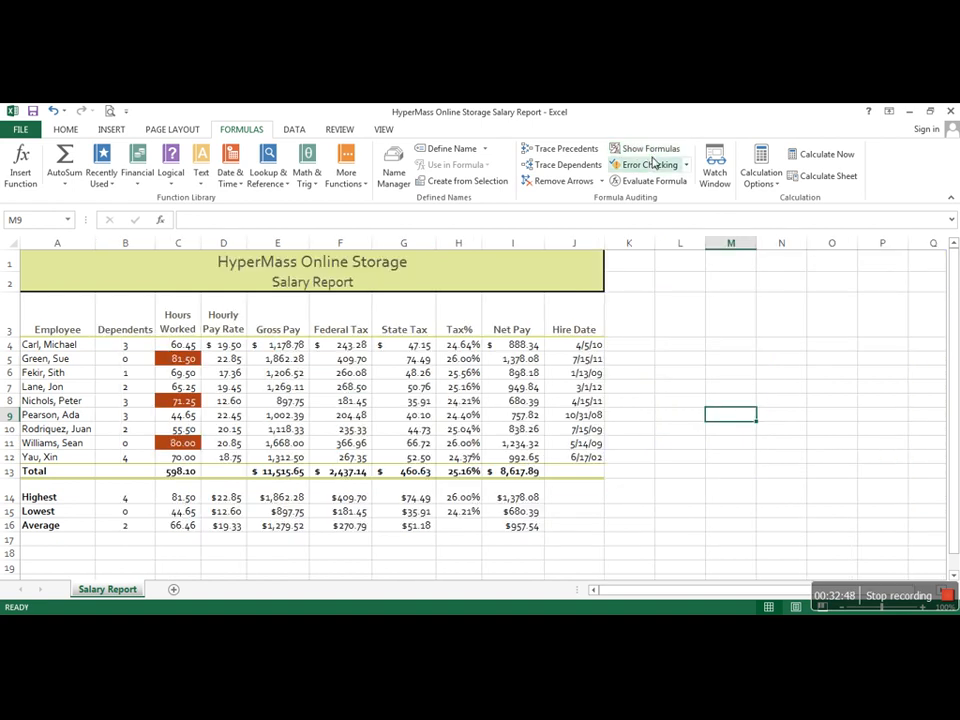
pyautogui.click(662, 151)
pyautogui.click(663, 151)
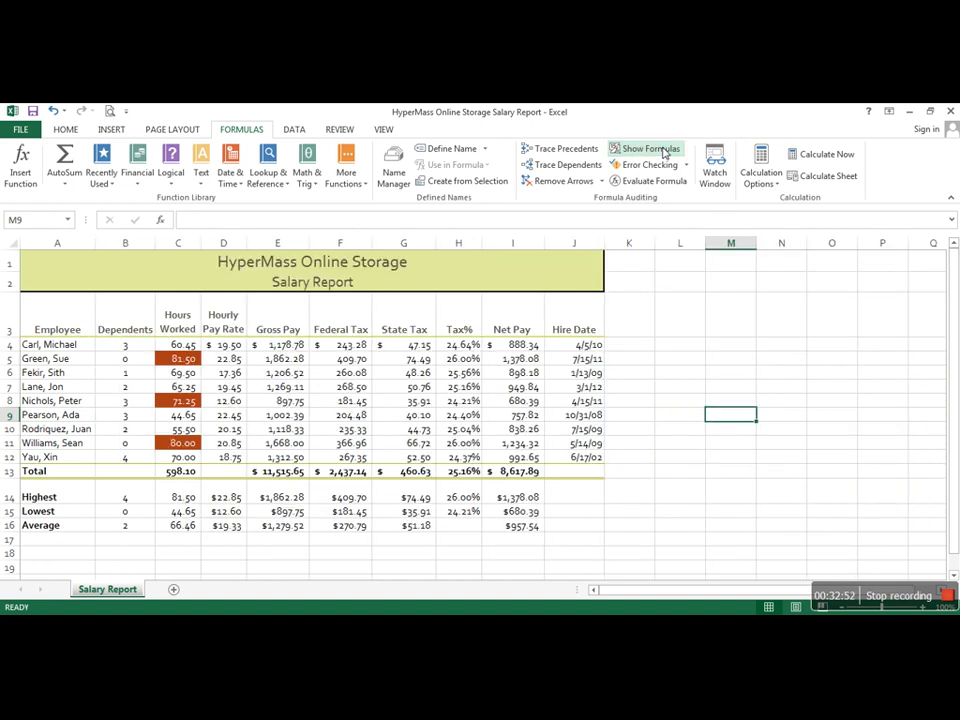
pyautogui.click(663, 151)
pyautogui.click(664, 151)
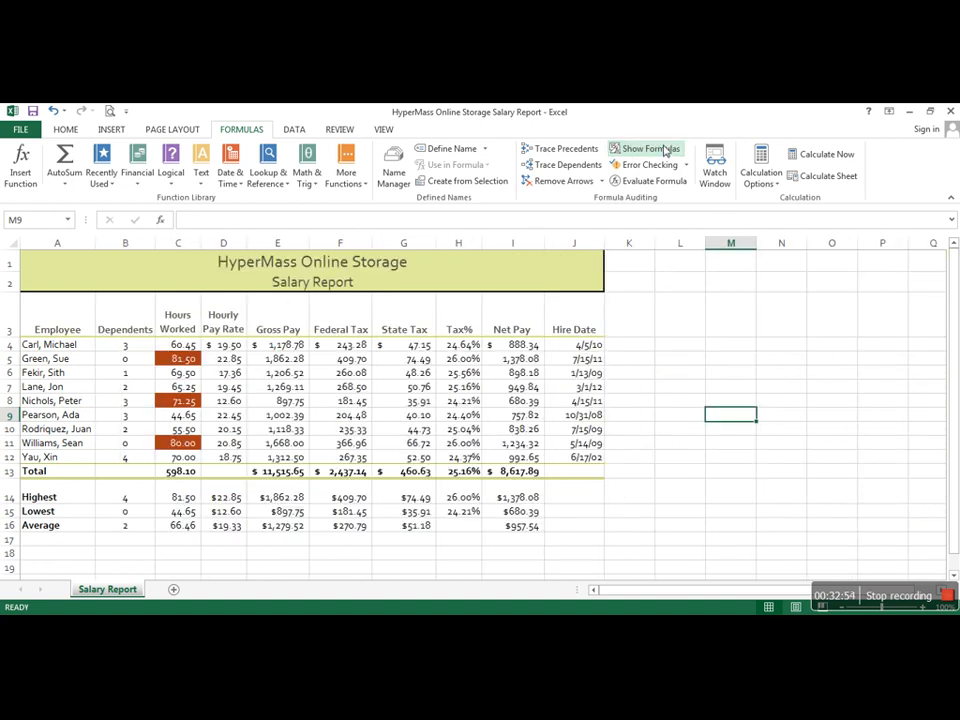